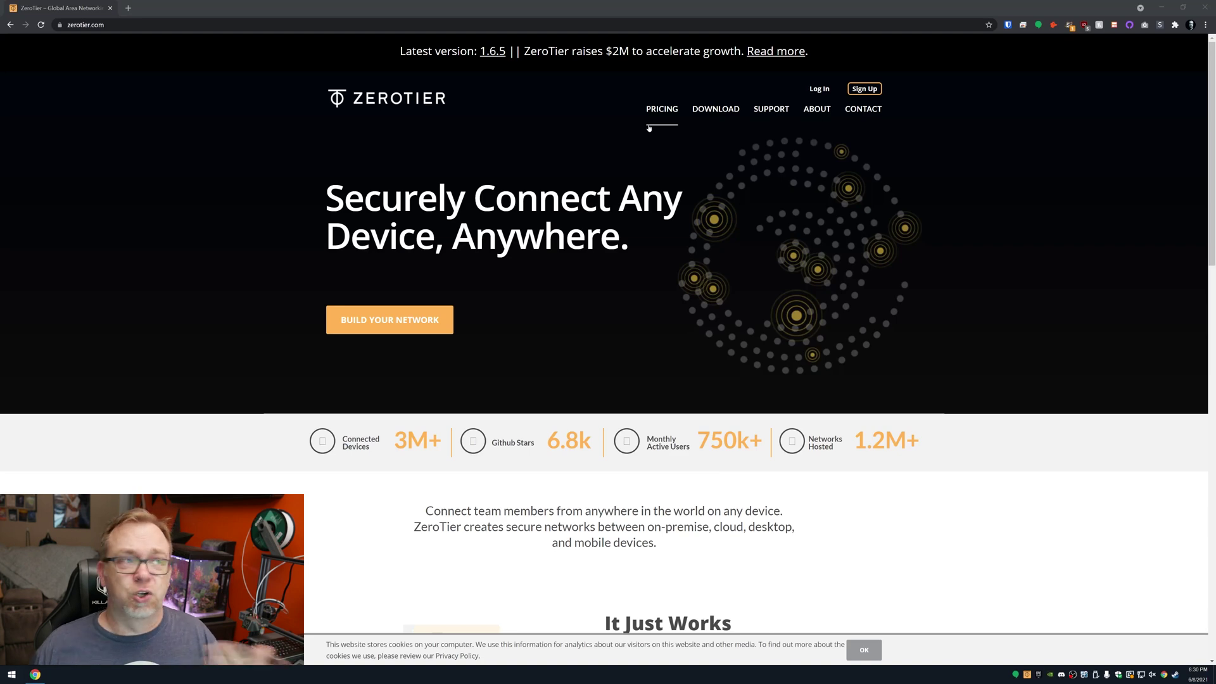
Step: Open the ZeroTier pricing page comparing Free, $49/Month and Enterprise plans
left_click(649, 128)
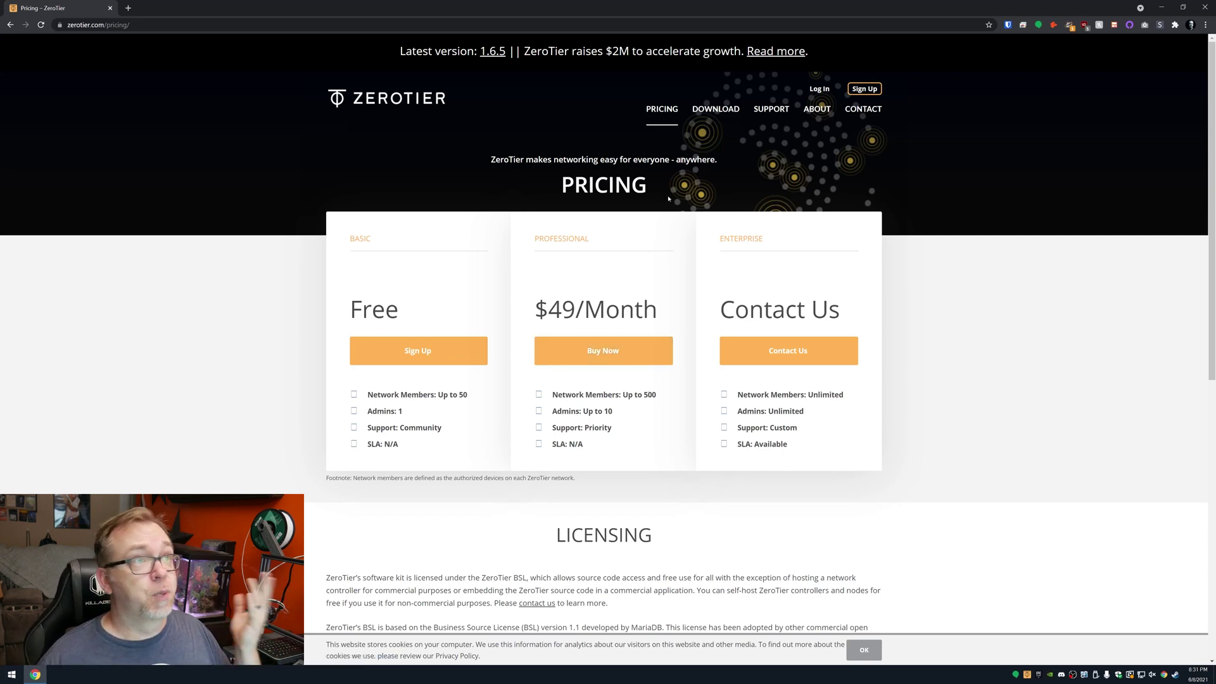
Step: Register a ZeroTier account with Google via the download page's account link
left_click(693, 113)
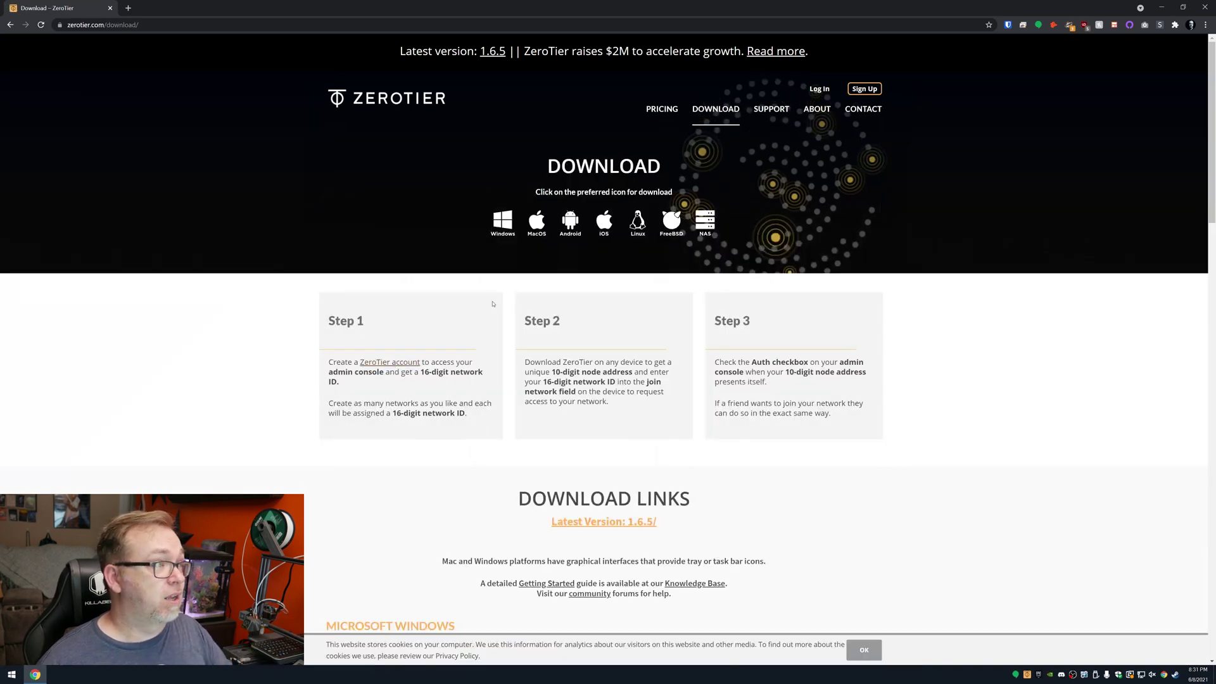
middle_click(383, 361)
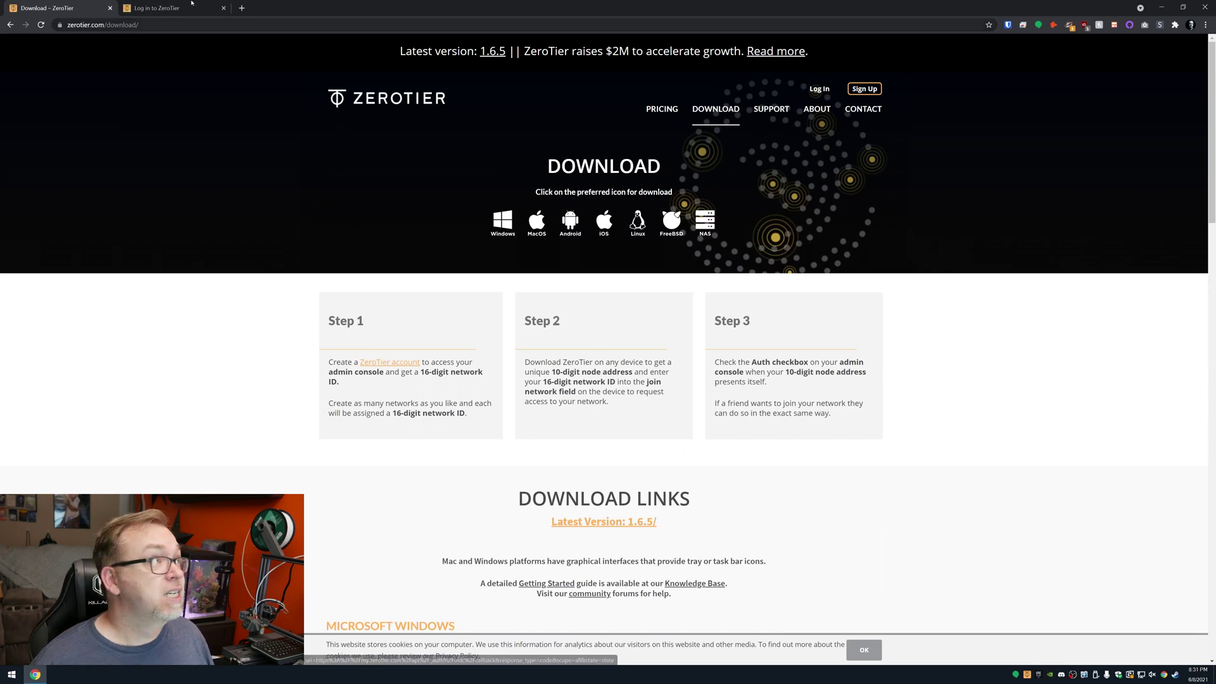
left_click(130, 5)
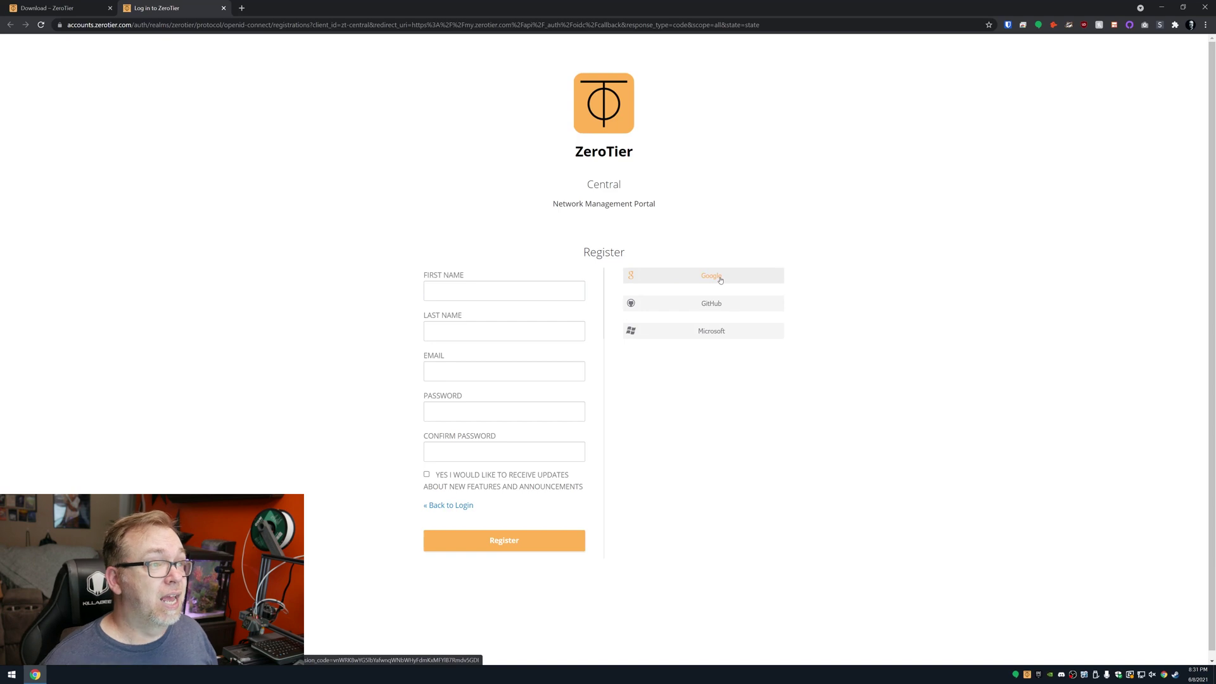
left_click(720, 279)
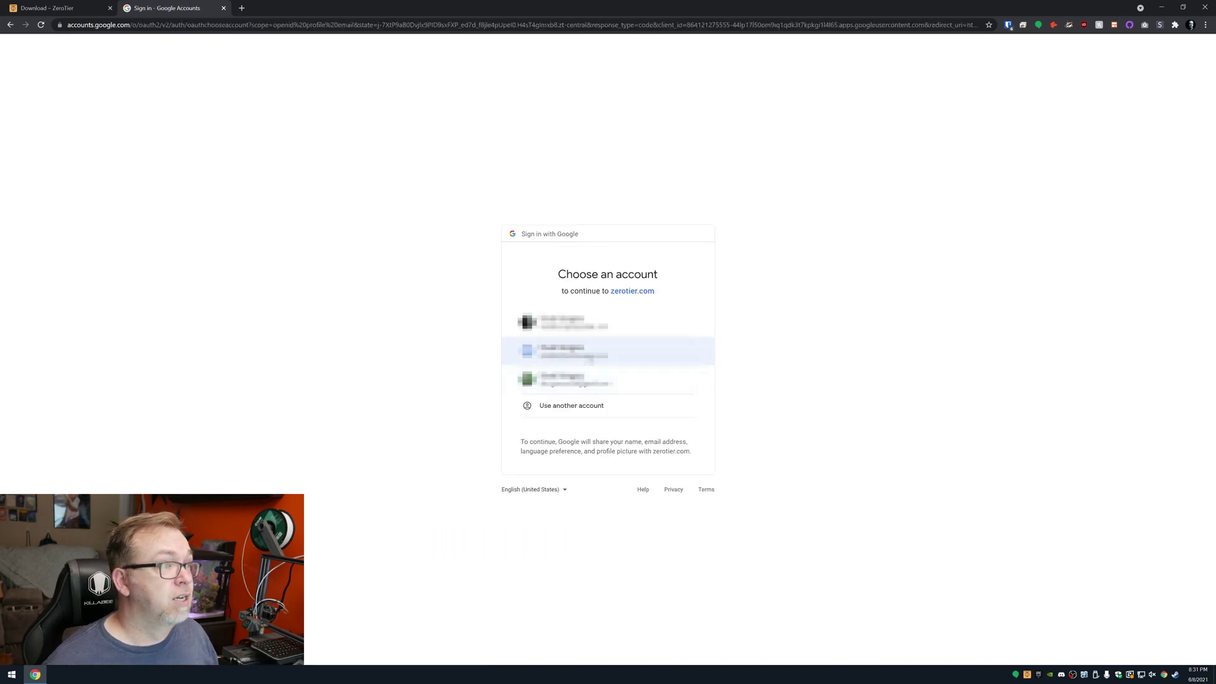
left_click(590, 358)
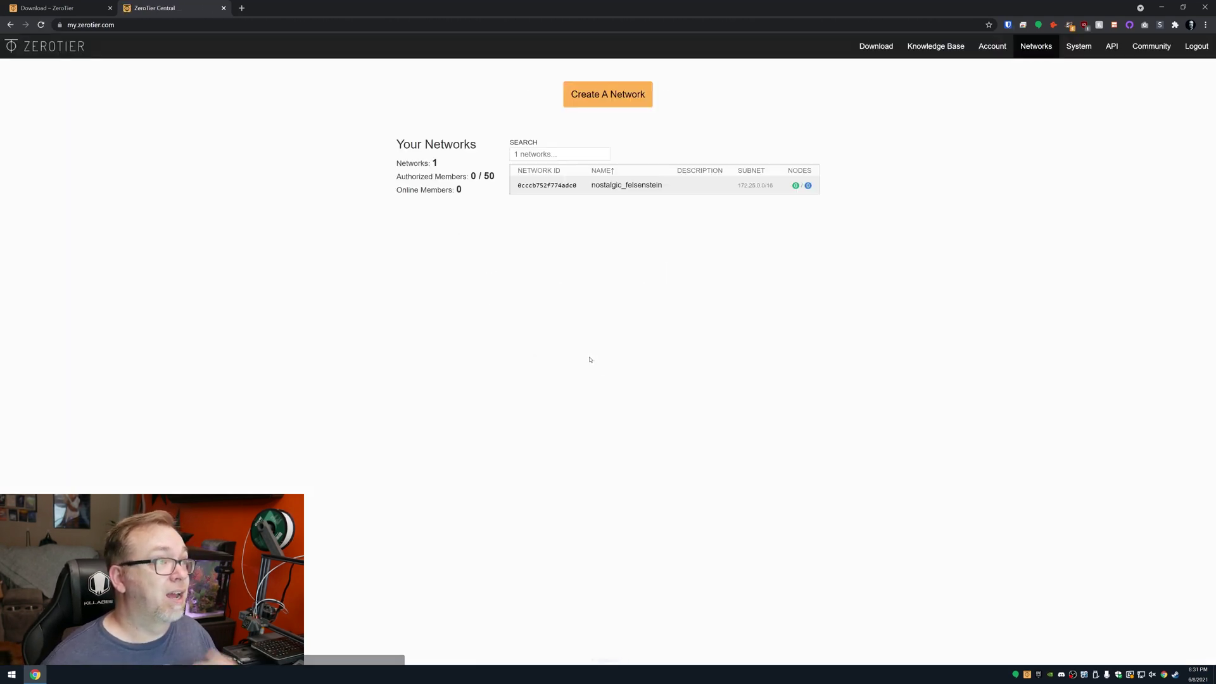
Step: Delete the nostalgic_felsenstein network from its settings page, confirming the permanent deletion
left_click(743, 191)
scroll(803, 301, "down", 7)
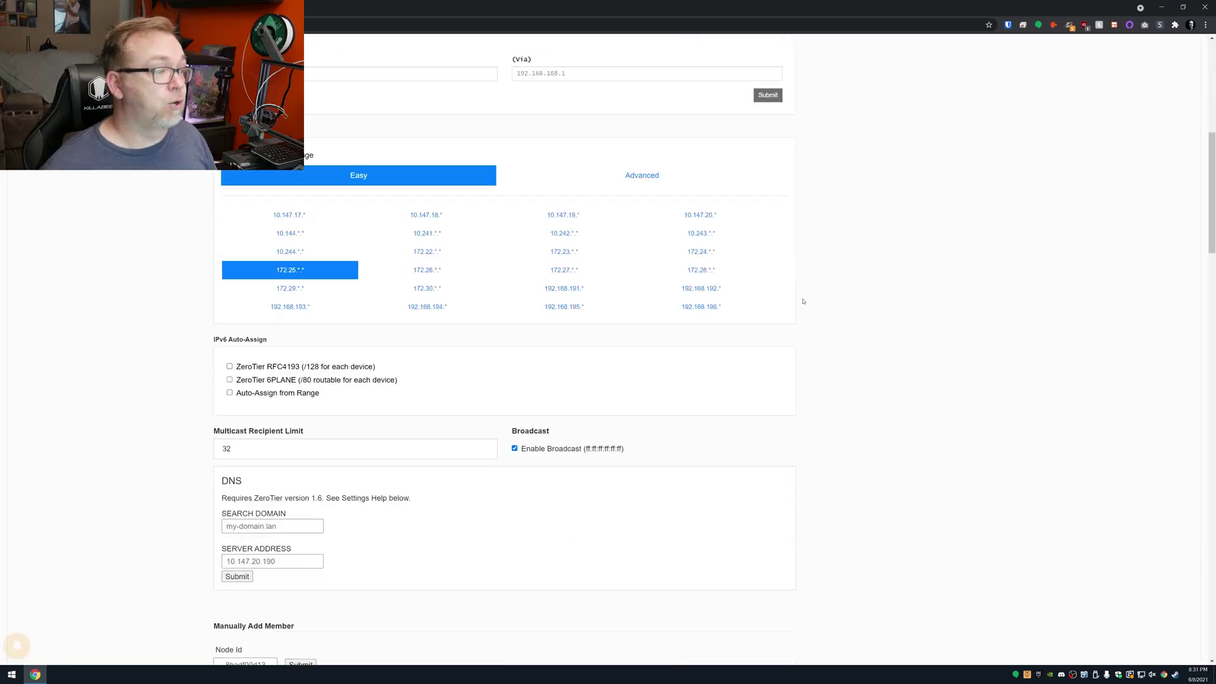
scroll(803, 302, "down", 15)
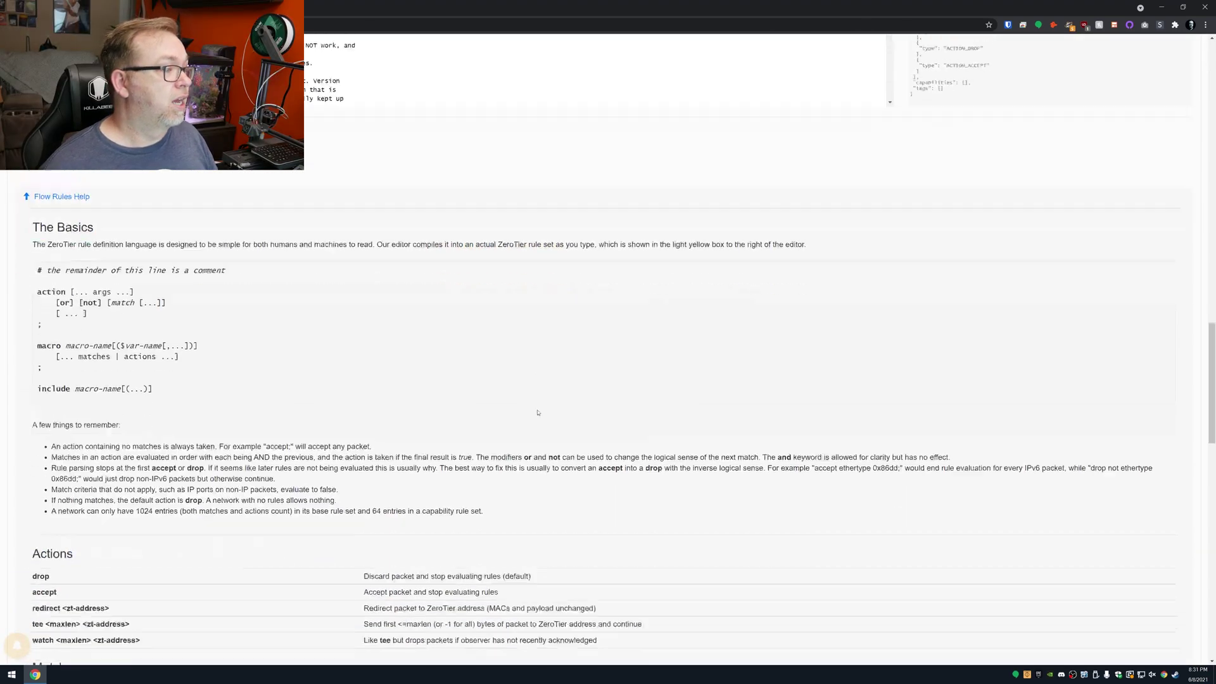
scroll(538, 412, "down", 15)
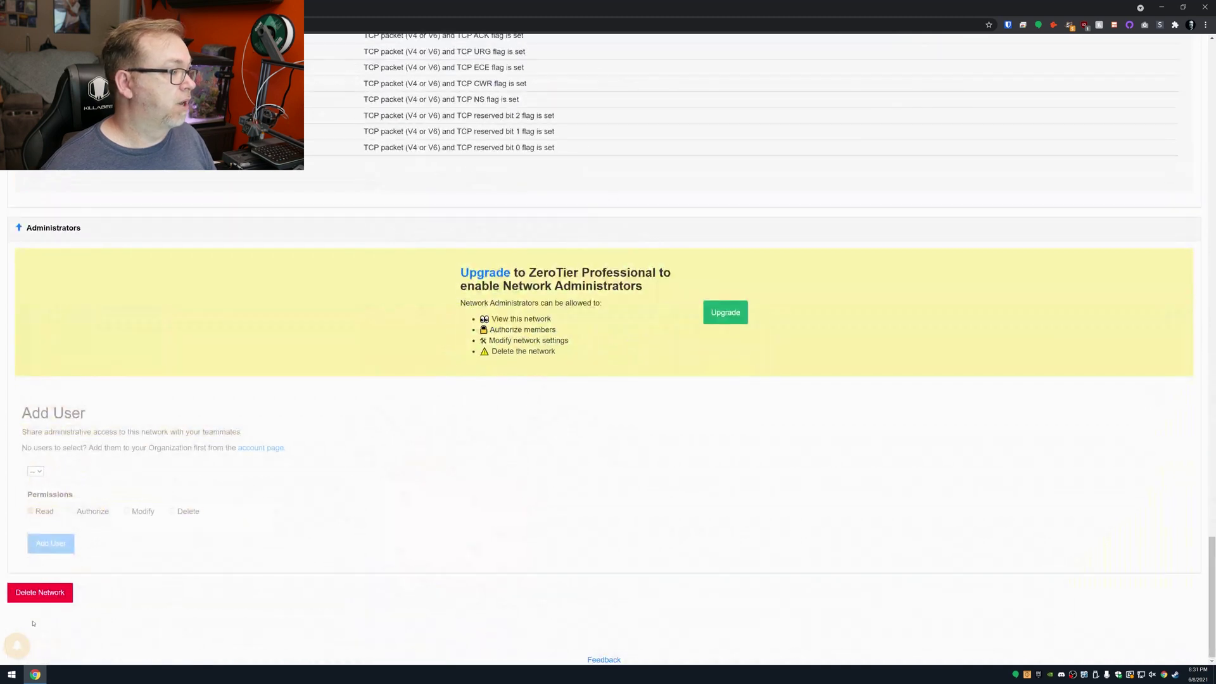
left_click(33, 595)
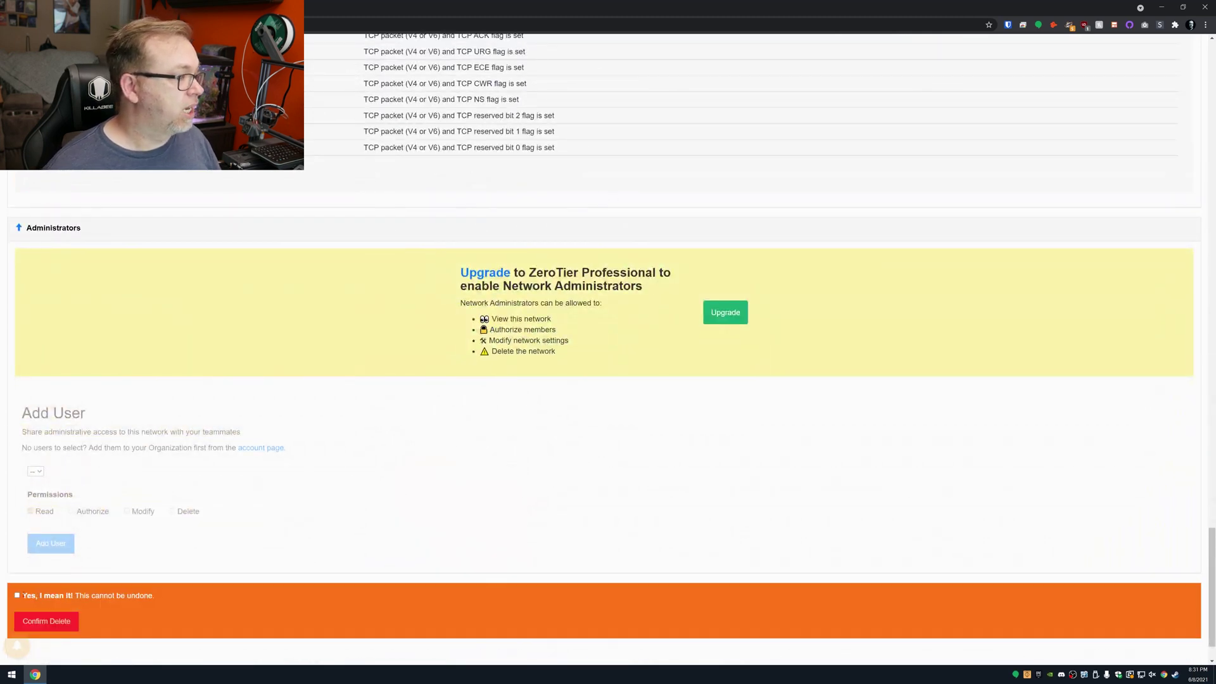
left_click(46, 621)
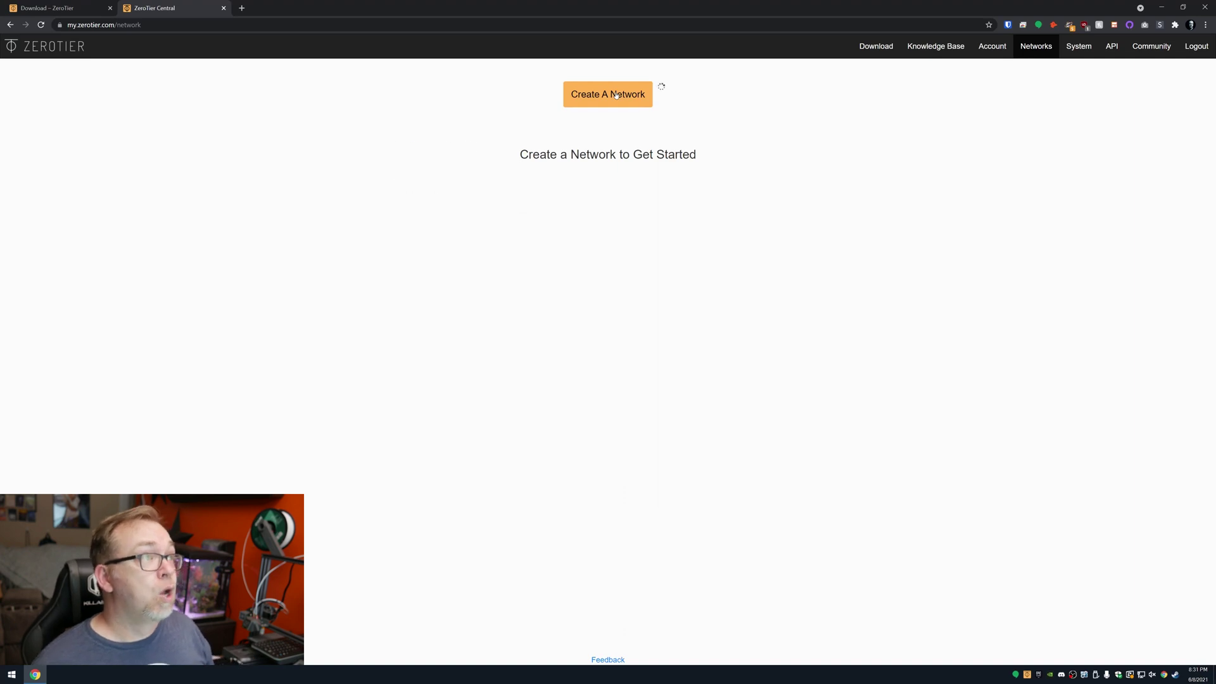
Step: Create a new private network, insane_hughes, in ZeroTier Central
left_click(616, 95)
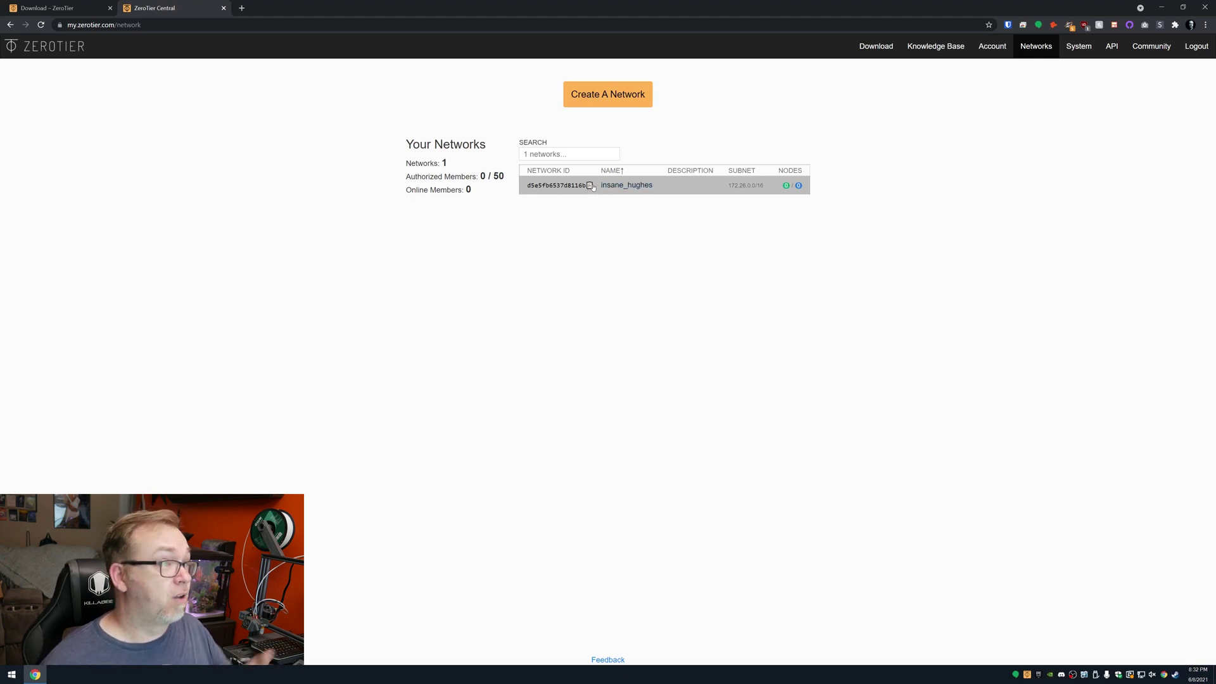
left_click(590, 186)
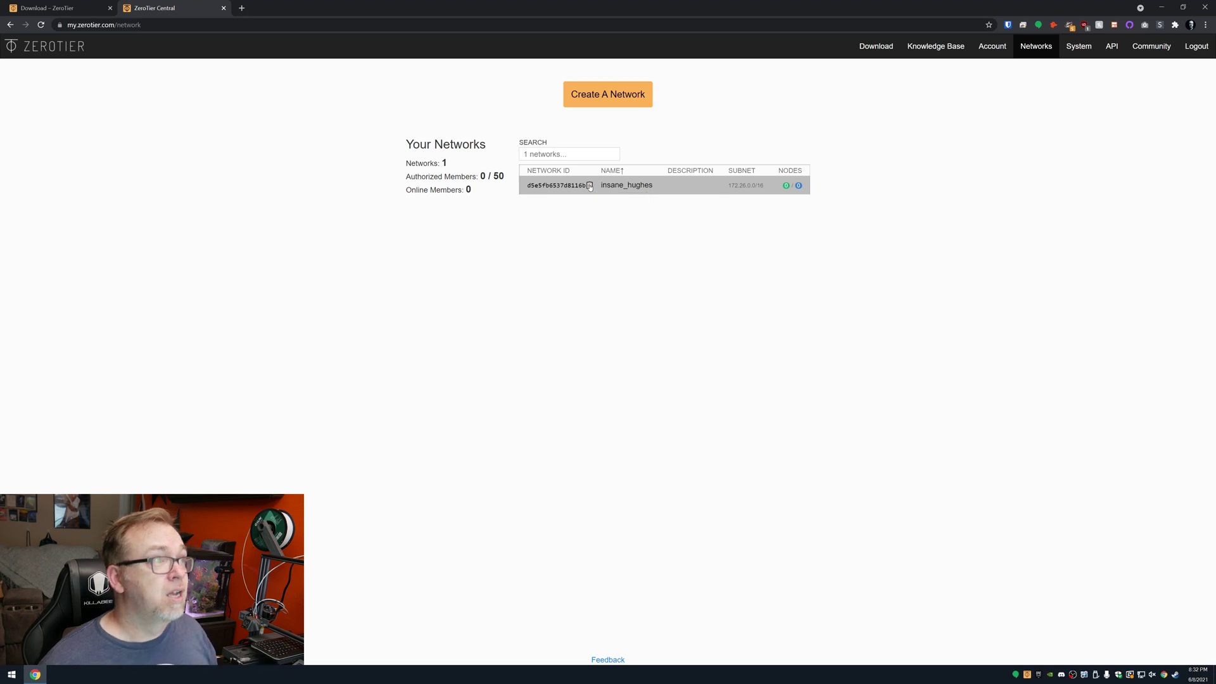
left_click(456, 24)
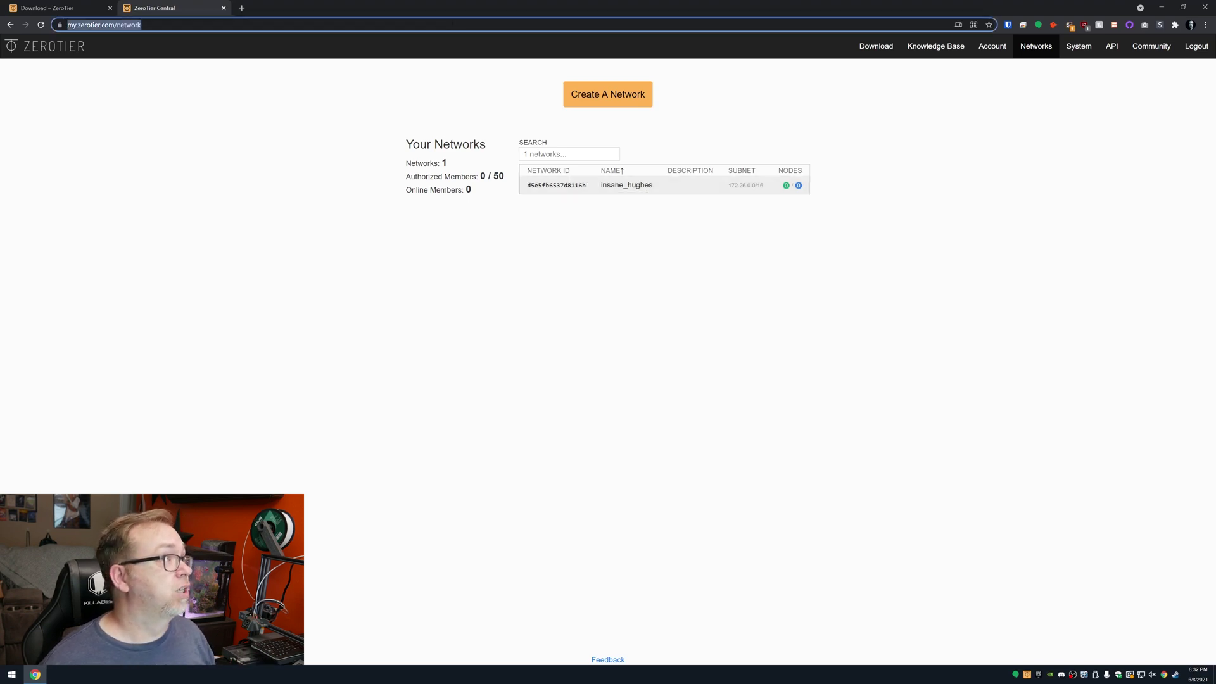
Step: Copy the insane_hughes network ID from its settings page and verify it in the address bar
left_click(596, 185)
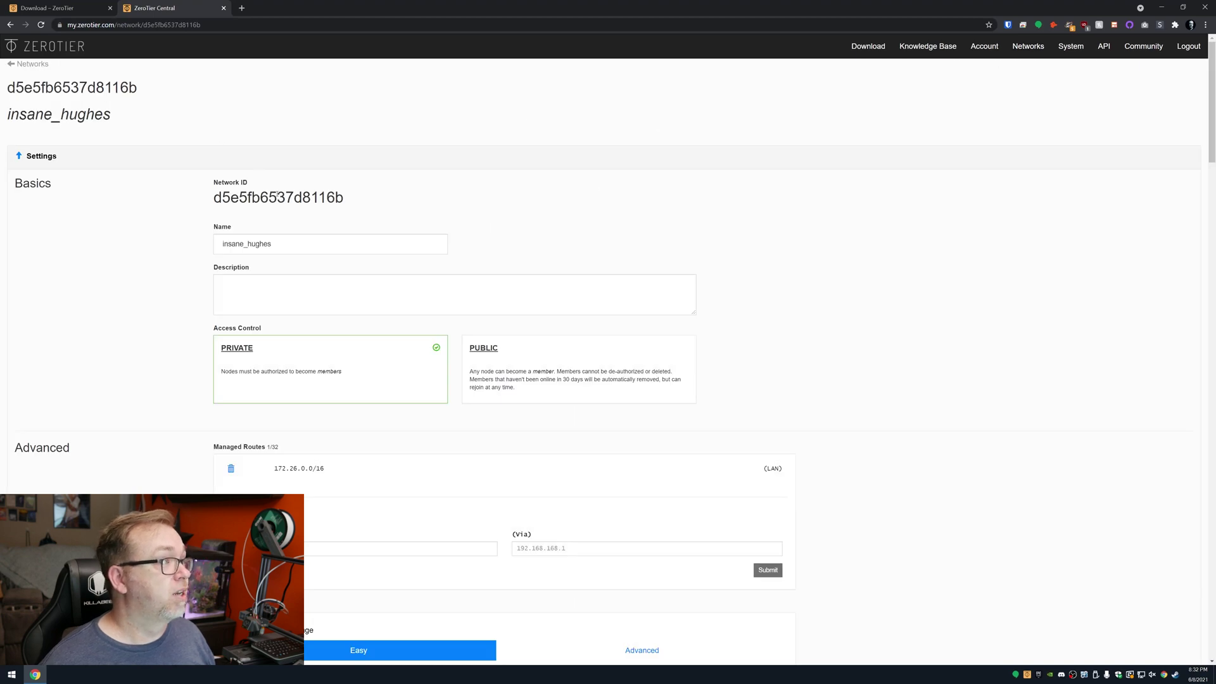
double_click(276, 196)
right_click(277, 193)
left_click(298, 201)
double_click(272, 26)
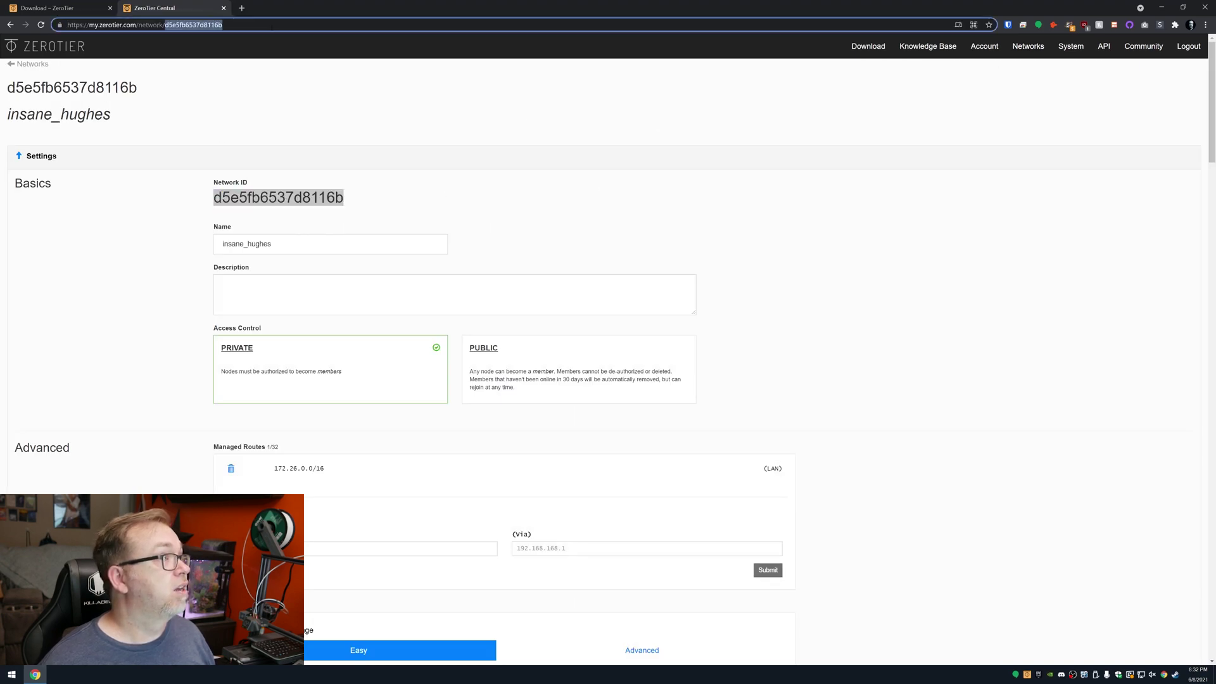
key("ctrl+a")
key("ctrl+v")
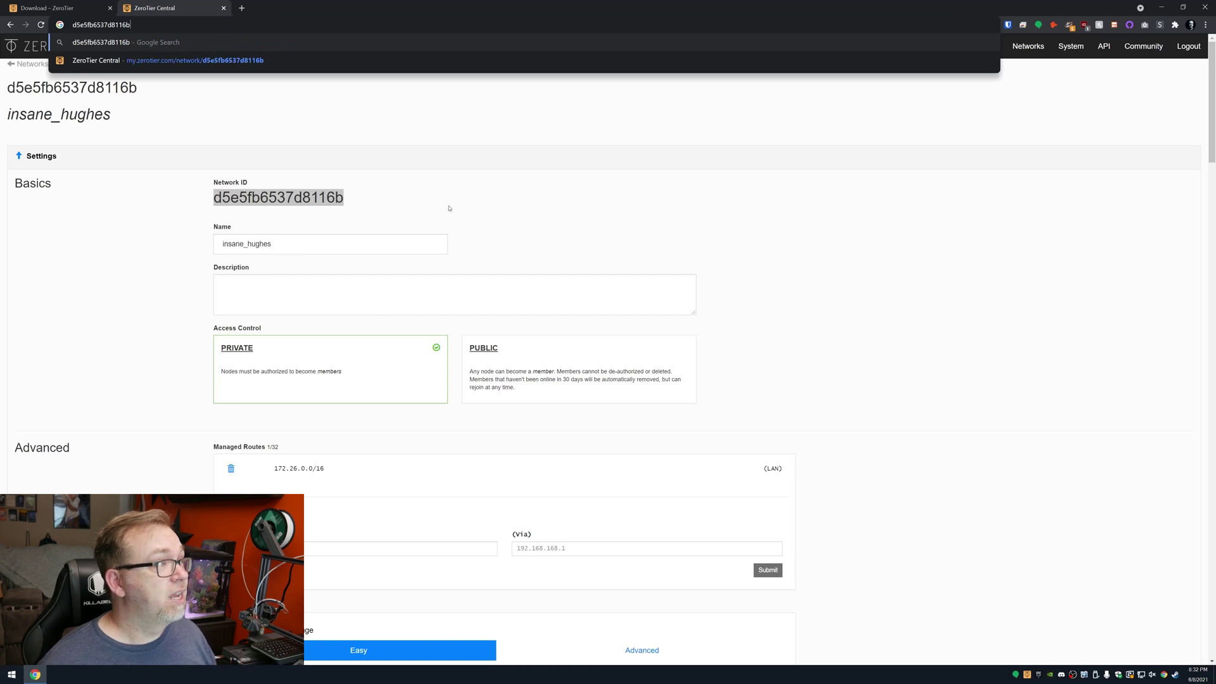
left_click(733, 337)
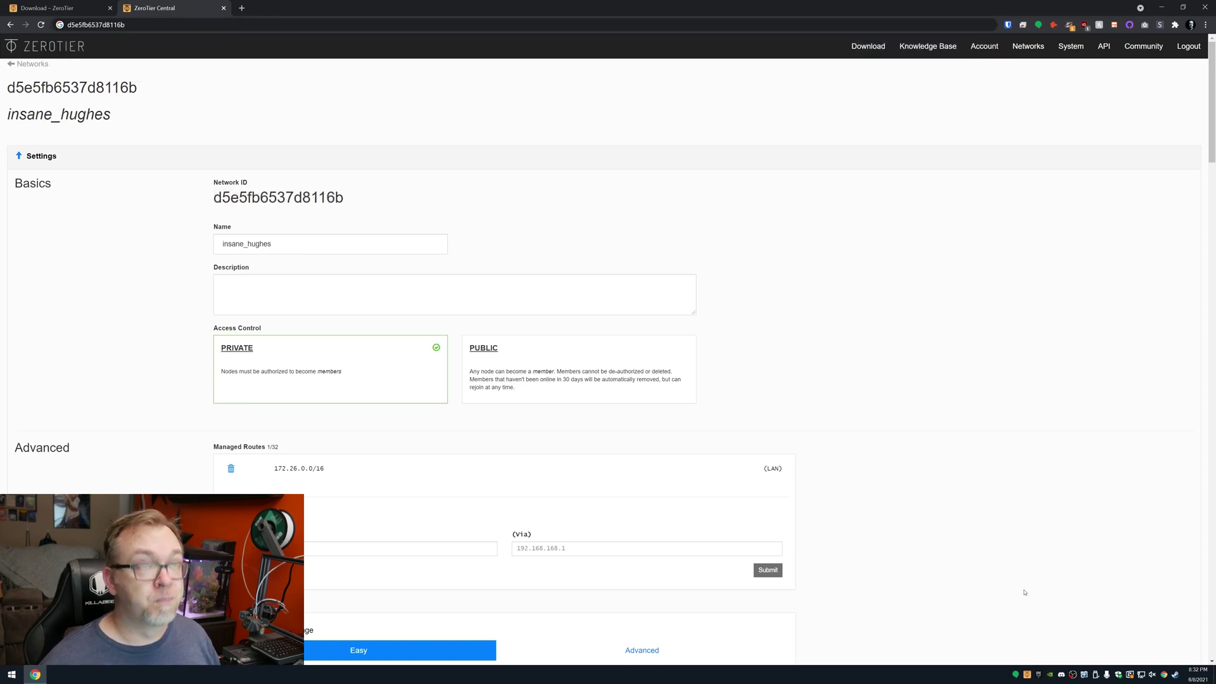
left_click(82, 8)
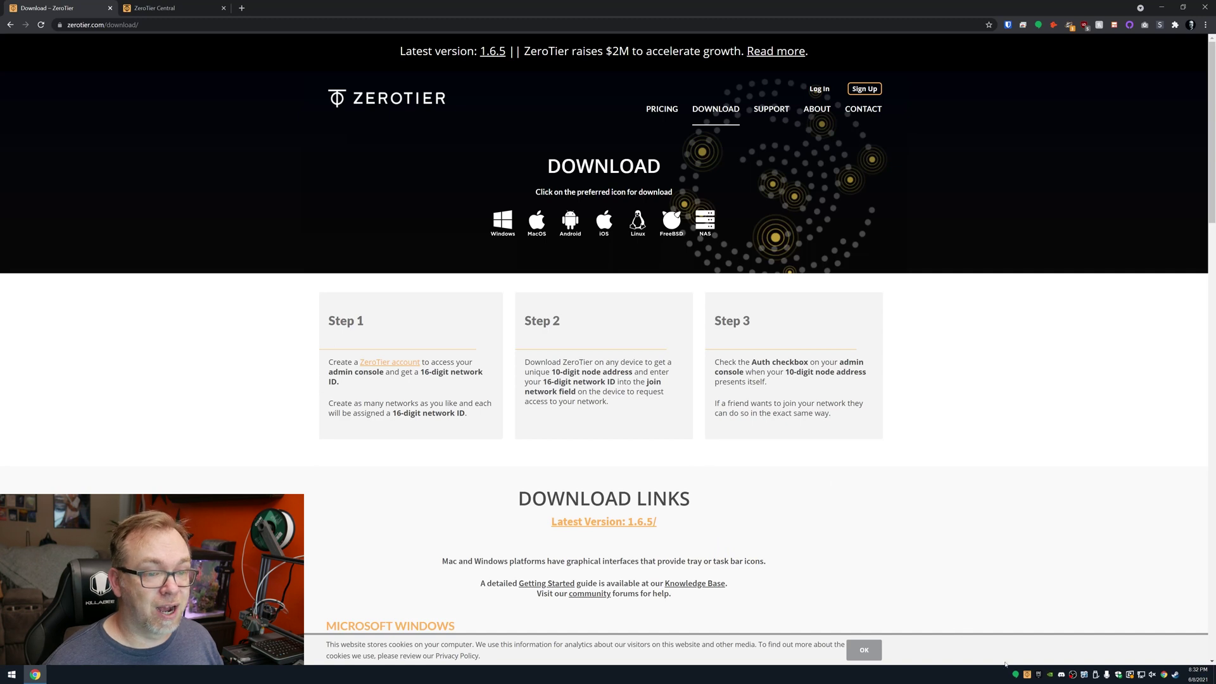
Step: Join this PC to insane_hughes by pasting the network ID into ZeroTier One's Join Network window
left_click(1028, 675)
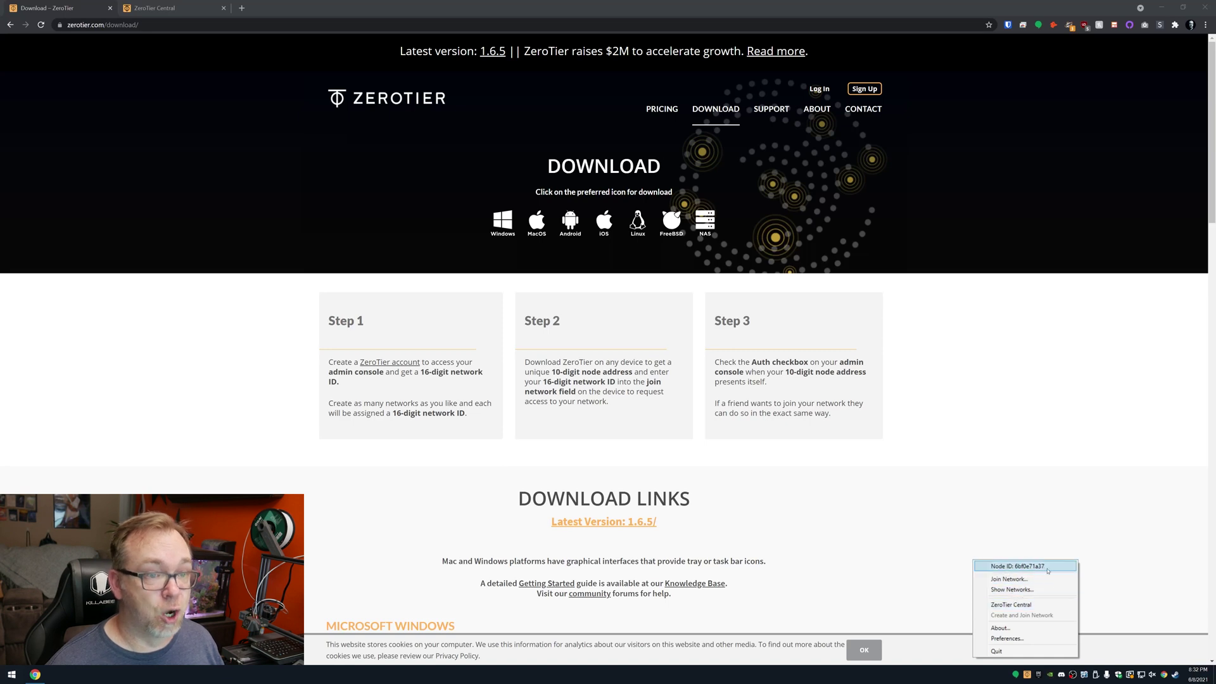
left_click(1019, 579)
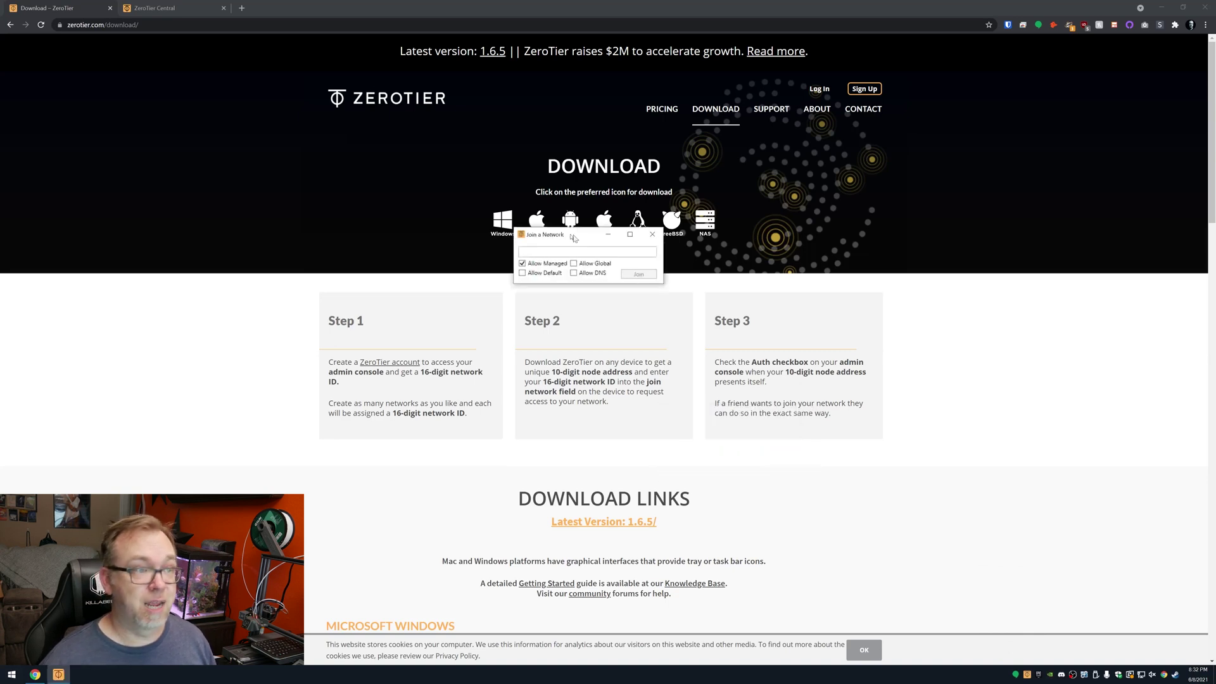
left_click_drag(581, 245, 618, 308)
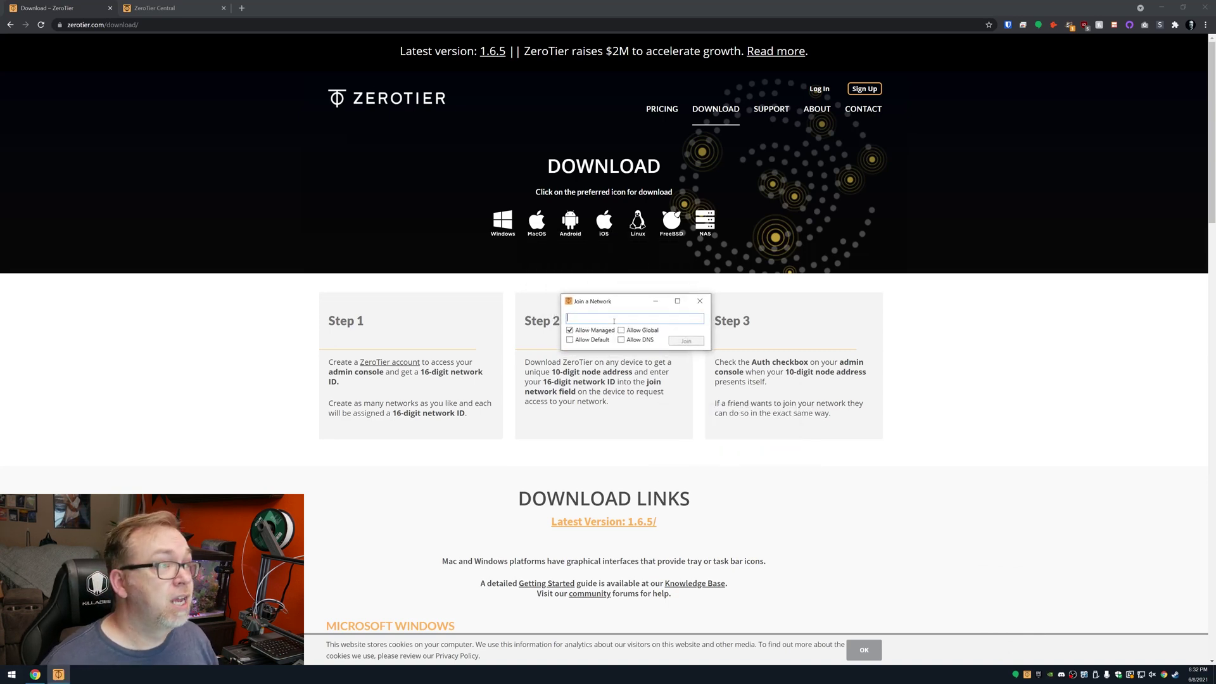
key("ctrl+v")
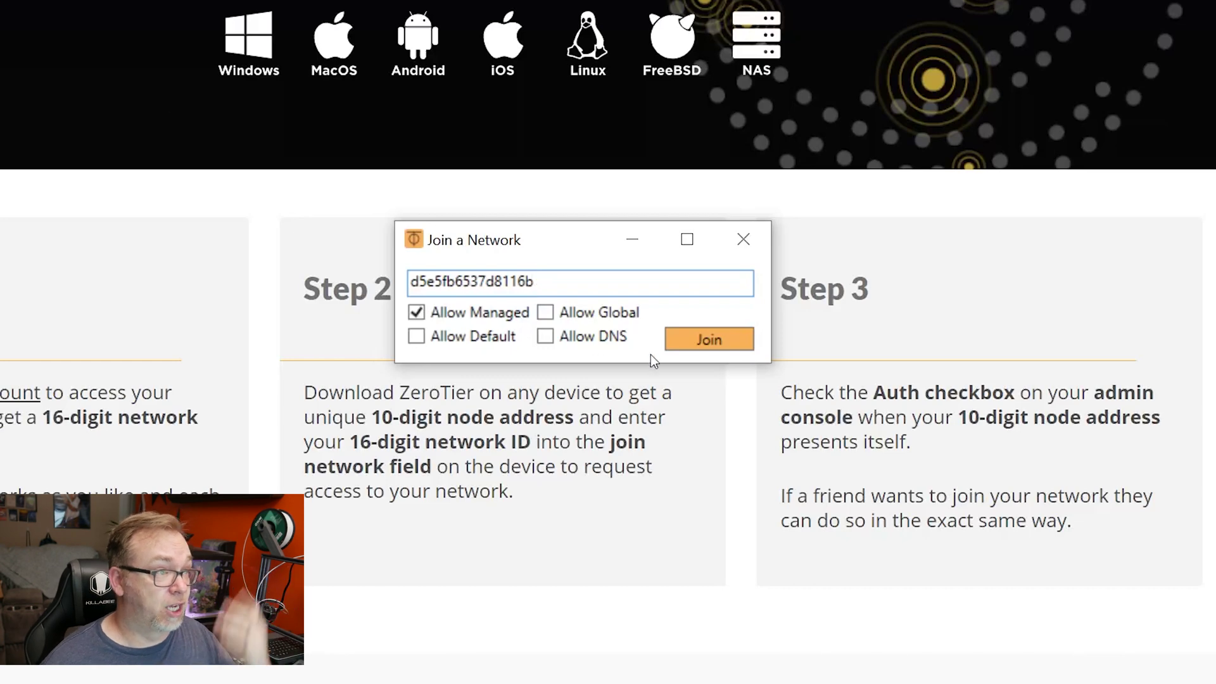
left_click(705, 345)
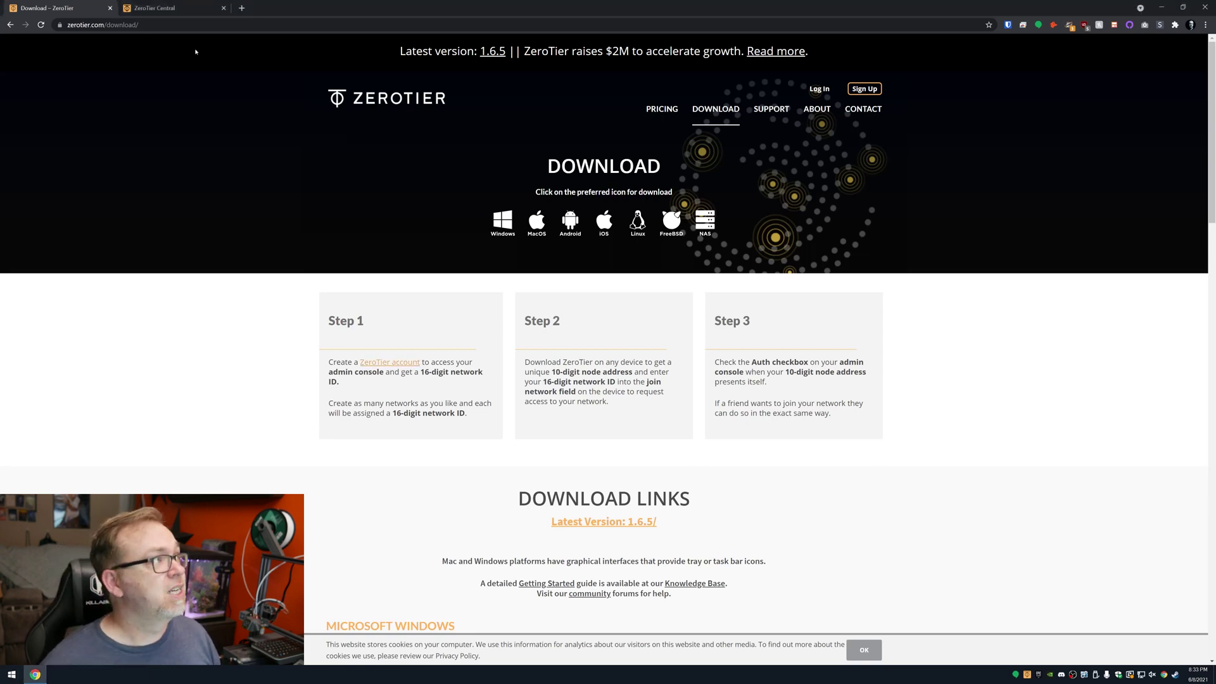
Step: Scroll to the network's Members list showing this PC joined but not yet authorized
left_click(164, 3)
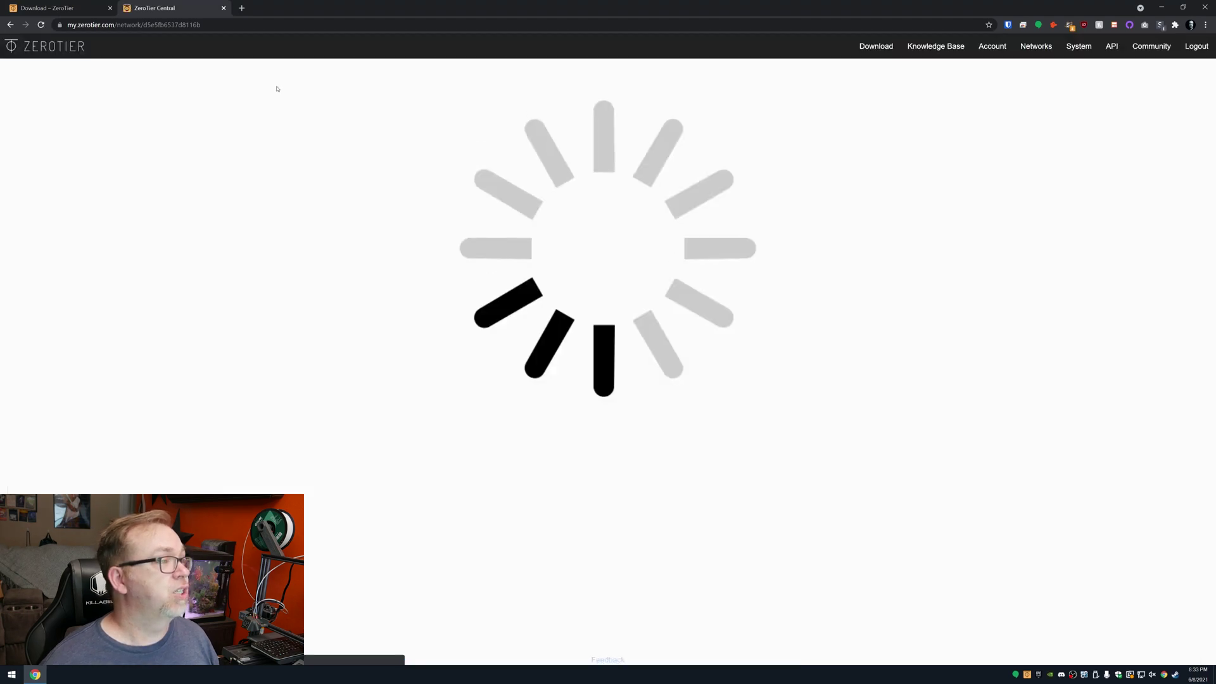
scroll(375, 193, "down", 6)
scroll(375, 193, "down", 10)
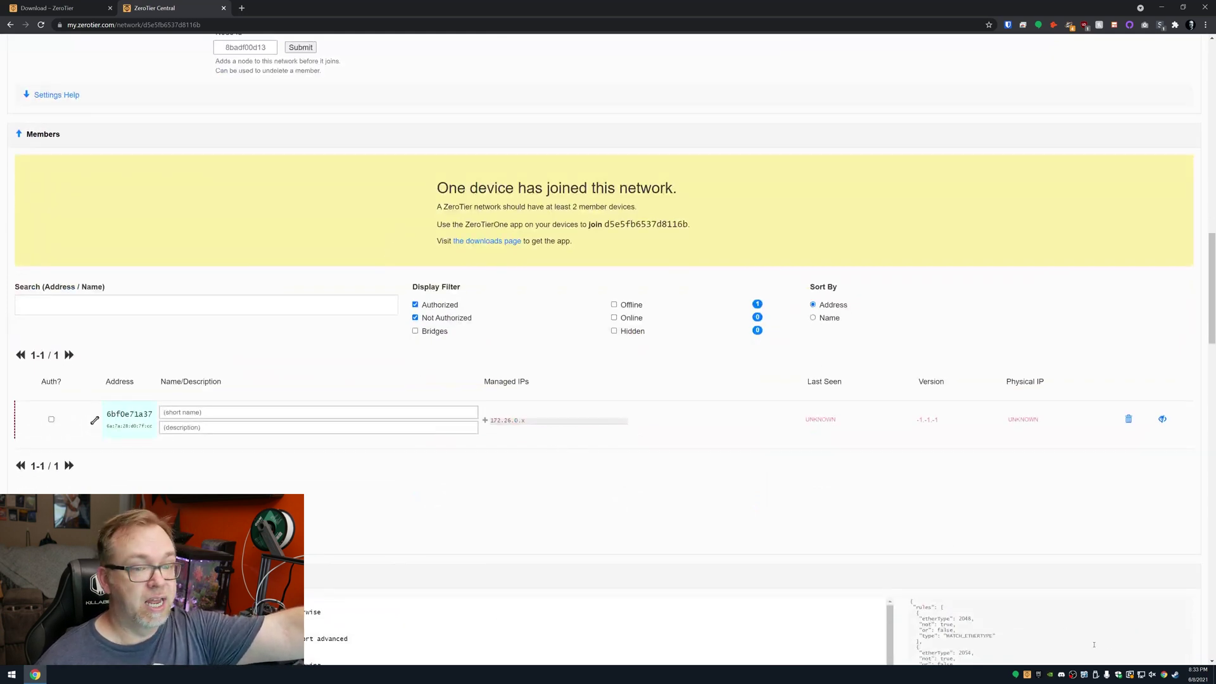
left_click(1032, 675)
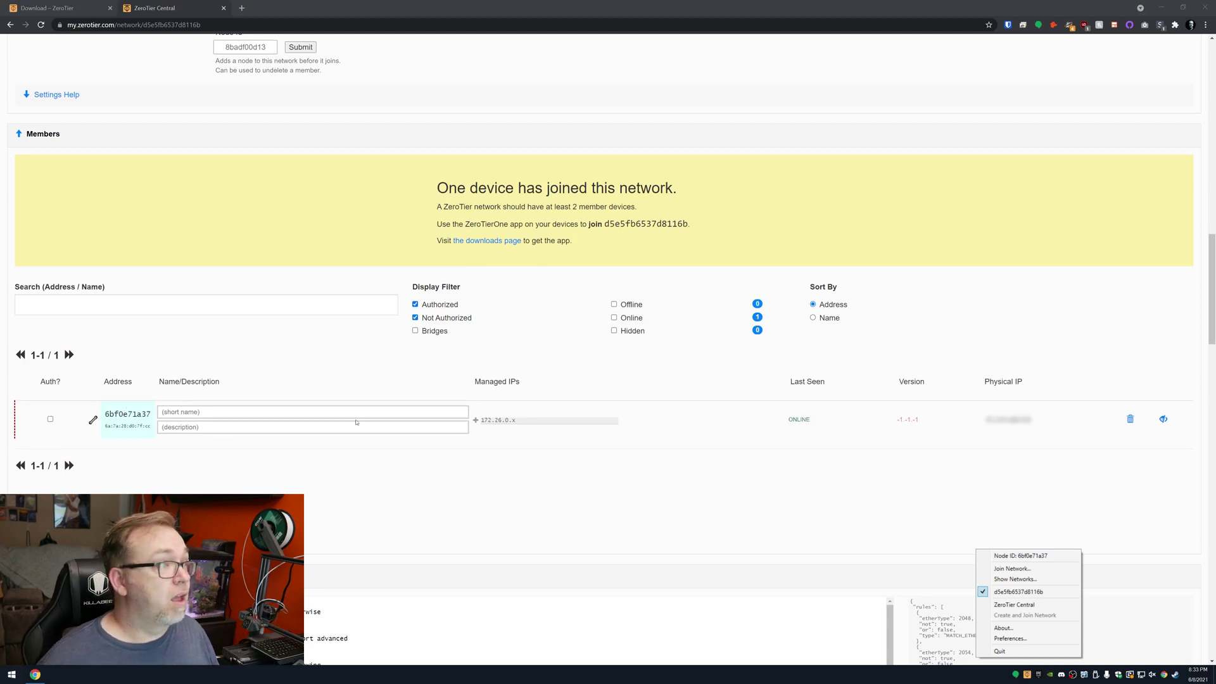
scroll(380, 406, "up", 15)
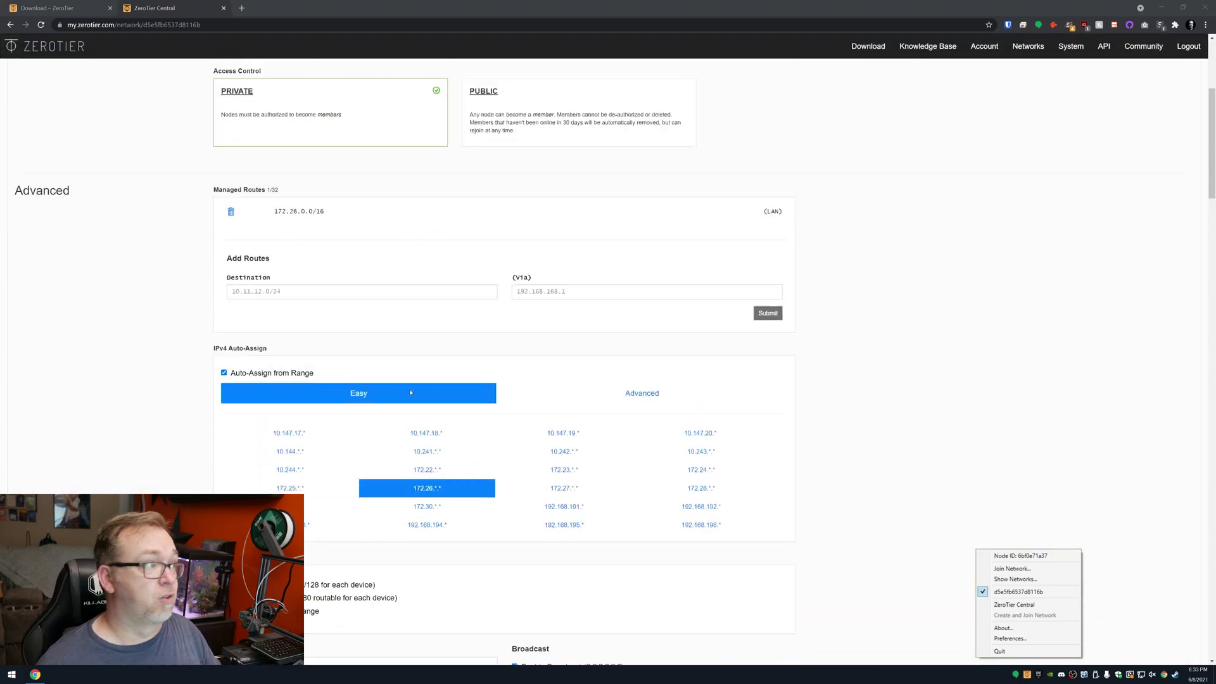
scroll(410, 392, "up", 4)
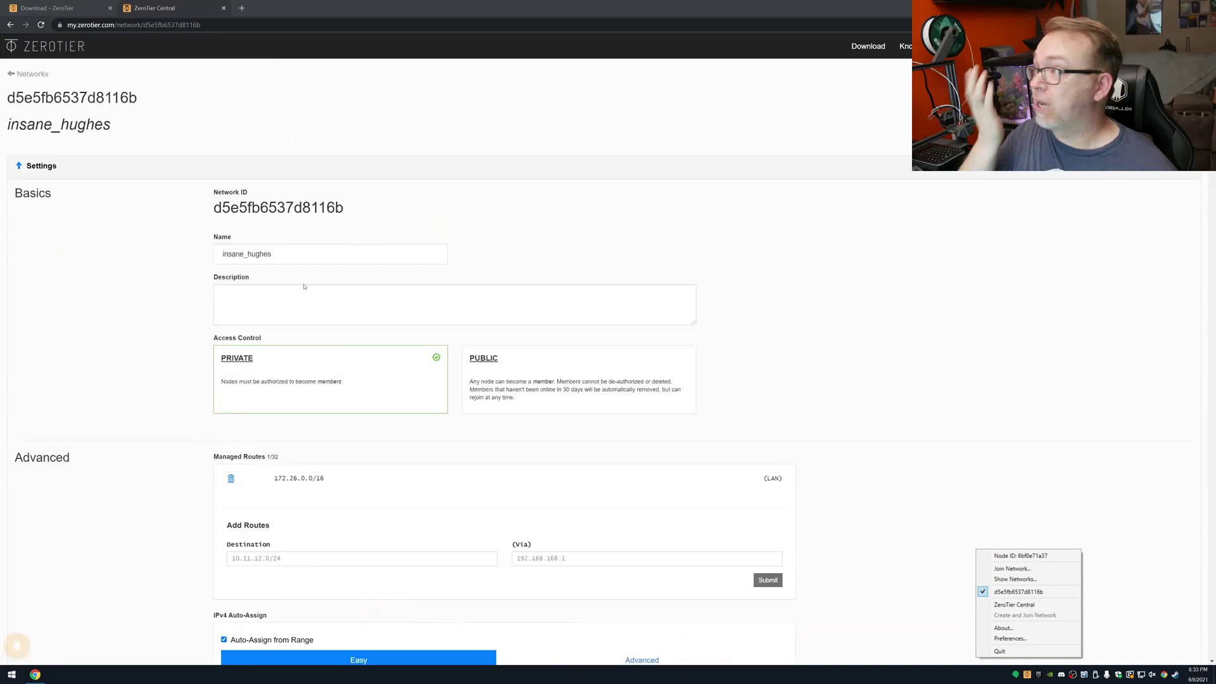
left_click(294, 292)
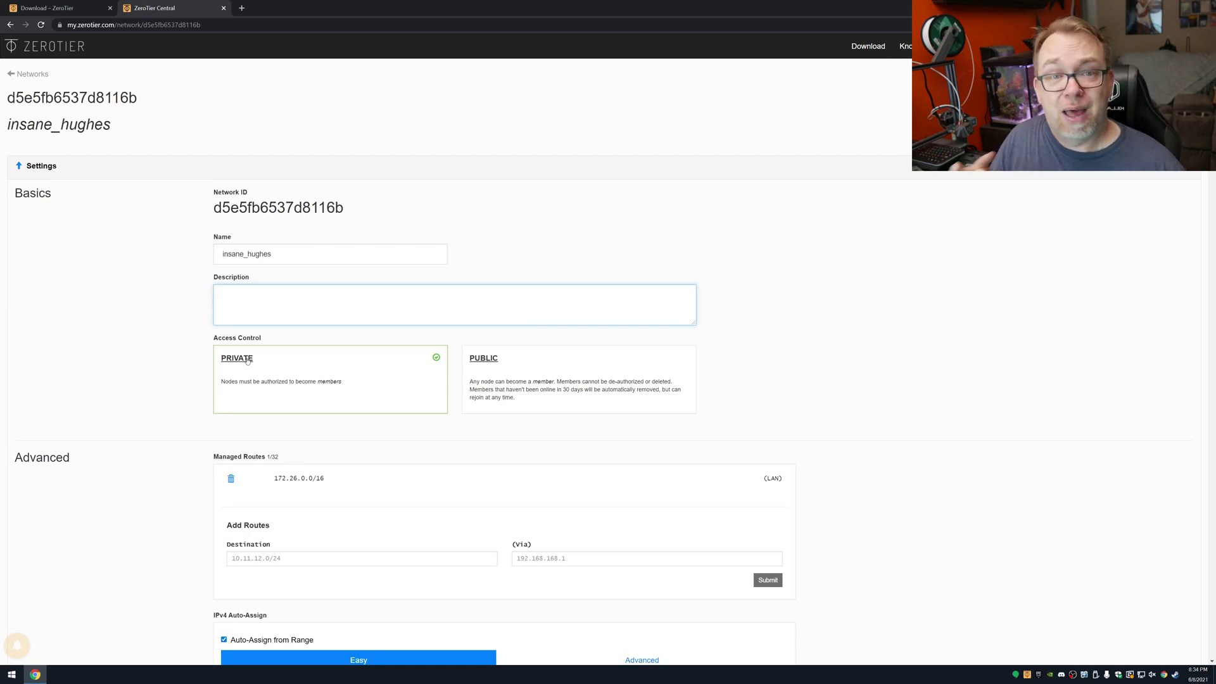
scroll(247, 361, "down", 1)
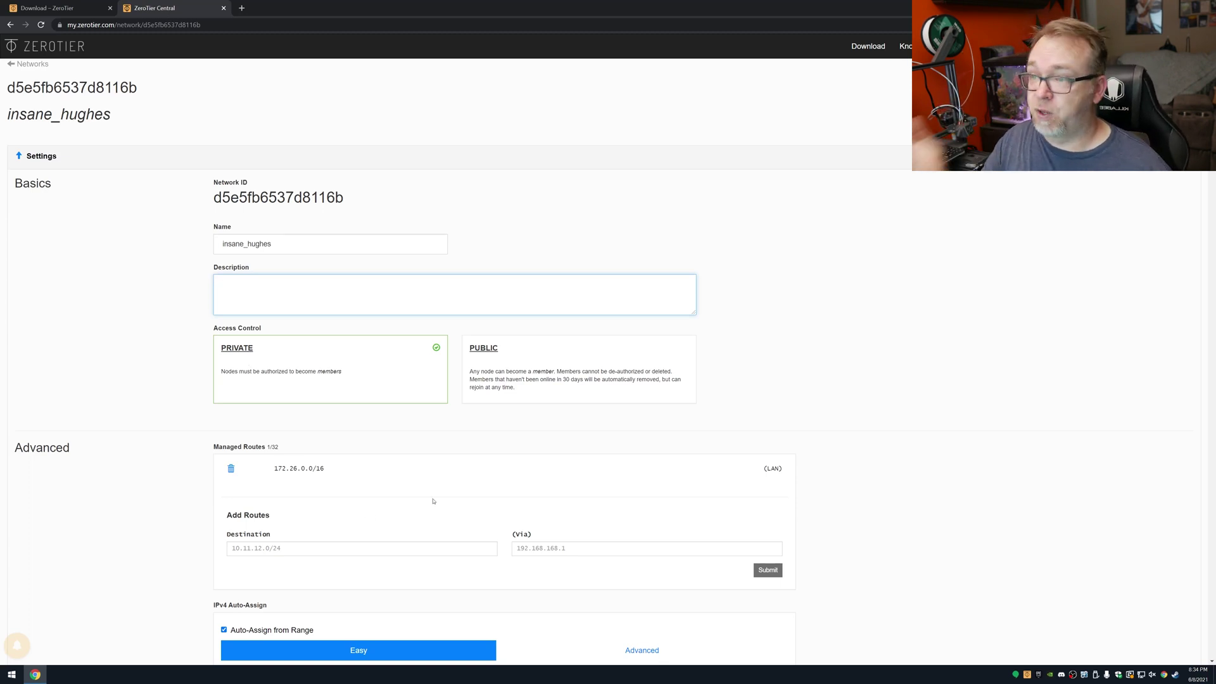
scroll(433, 501, "down", 1)
scroll(456, 457, "down", 2)
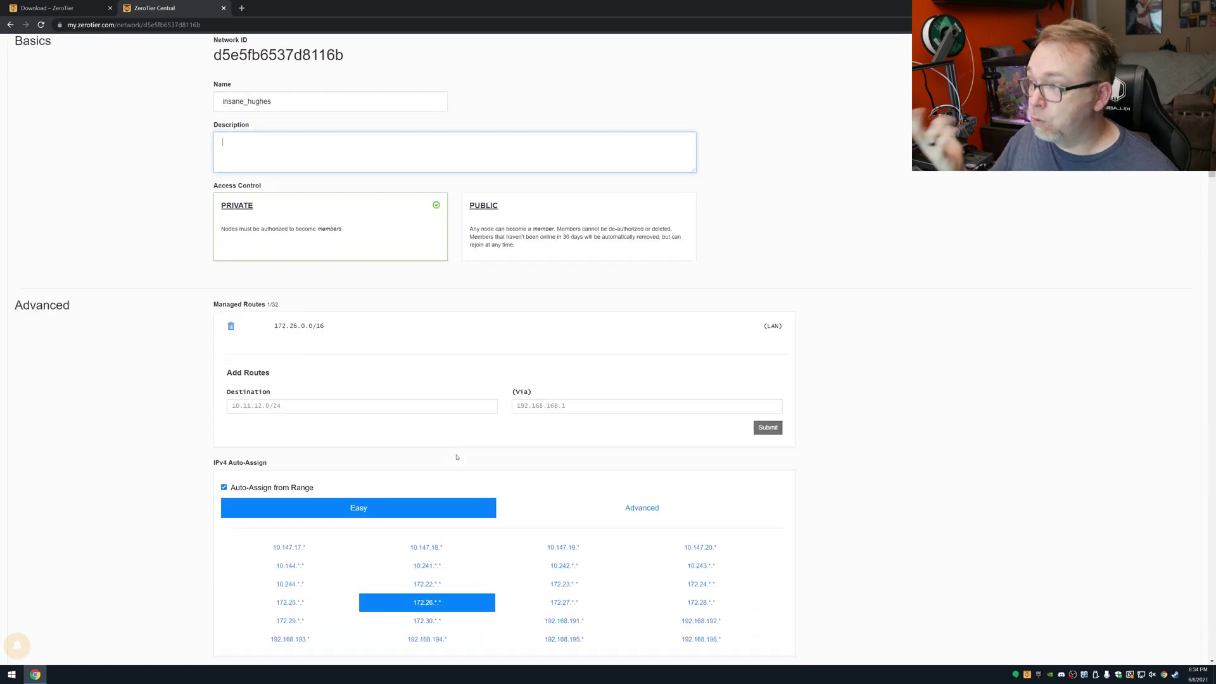
scroll(446, 443, "down", 2)
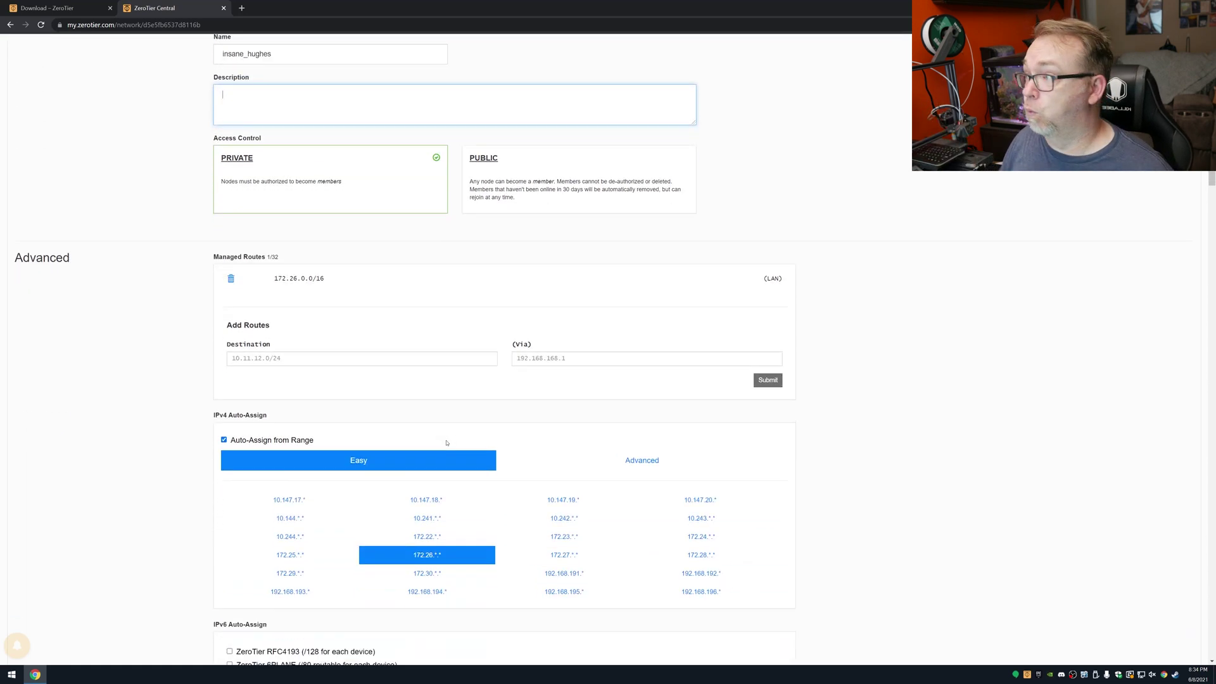
scroll(239, 334, "down", 2)
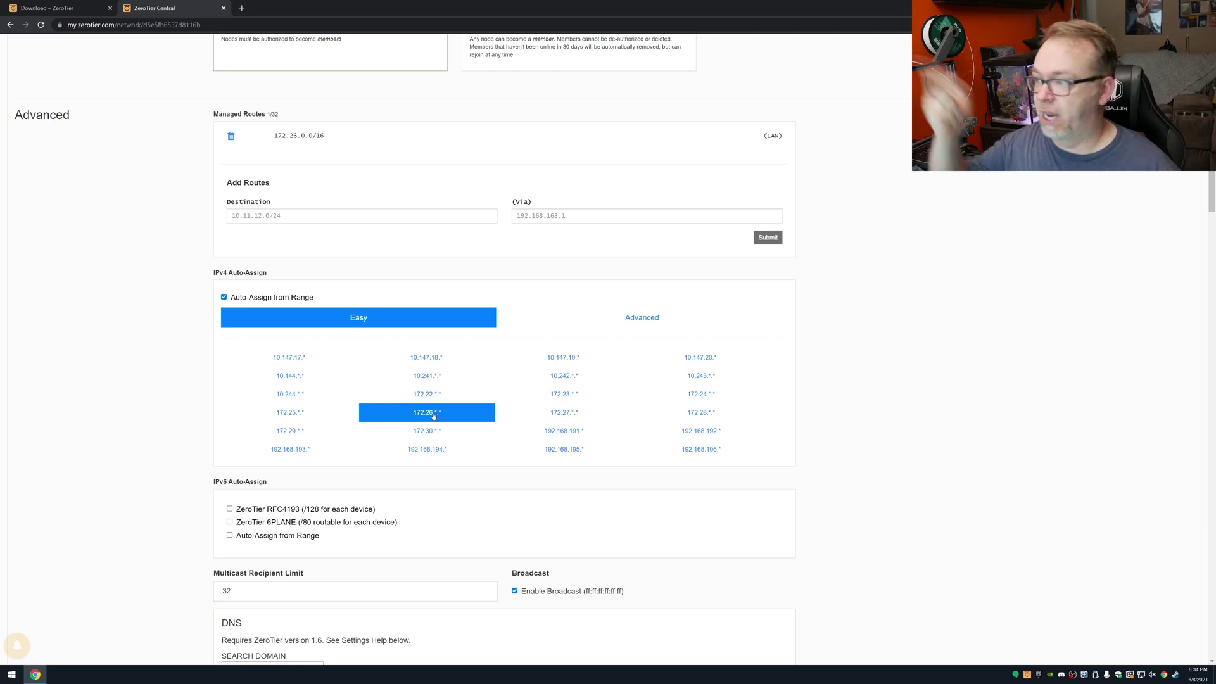
Step: Scroll past DNS and Manually Add Member, and show this PC's node ID in ZeroTier's tray menu
scroll(437, 423, "down", 2)
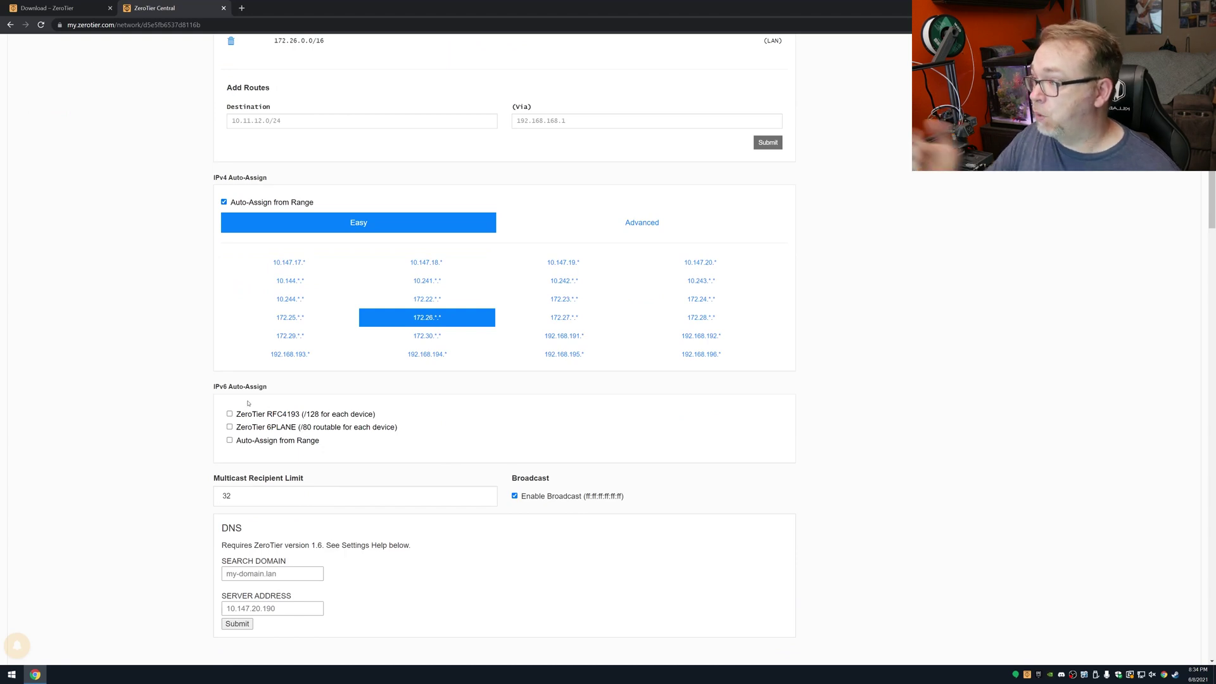
scroll(324, 420, "down", 1)
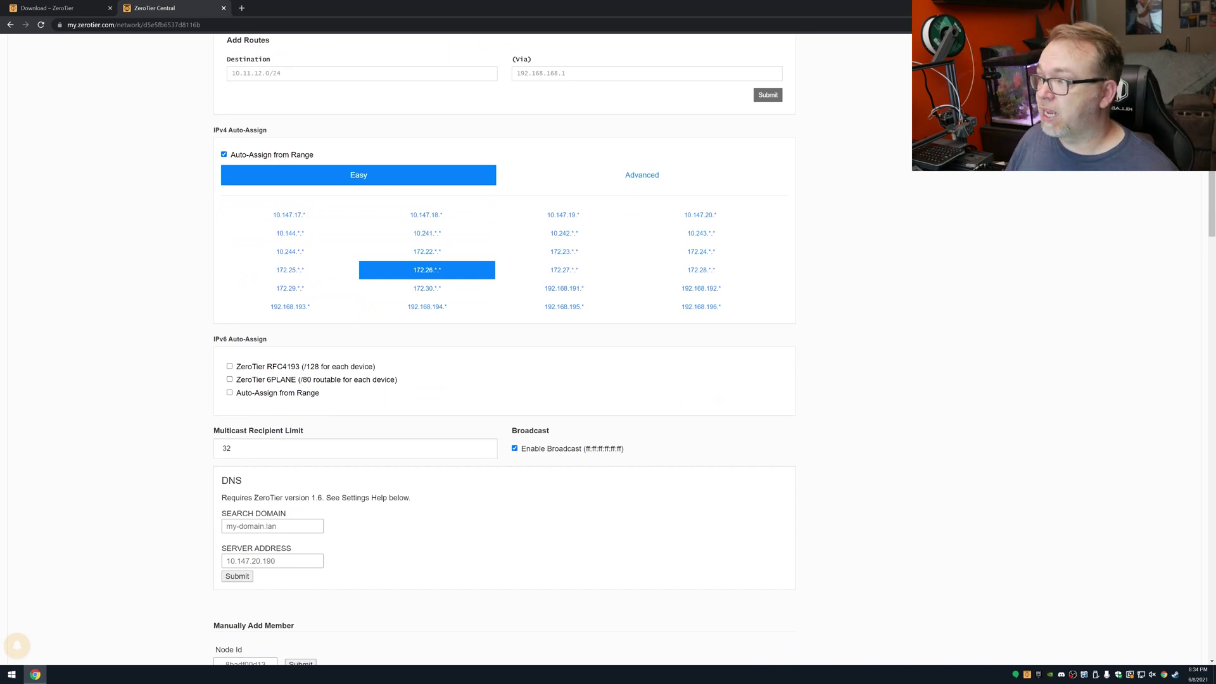
scroll(267, 395, "down", 2)
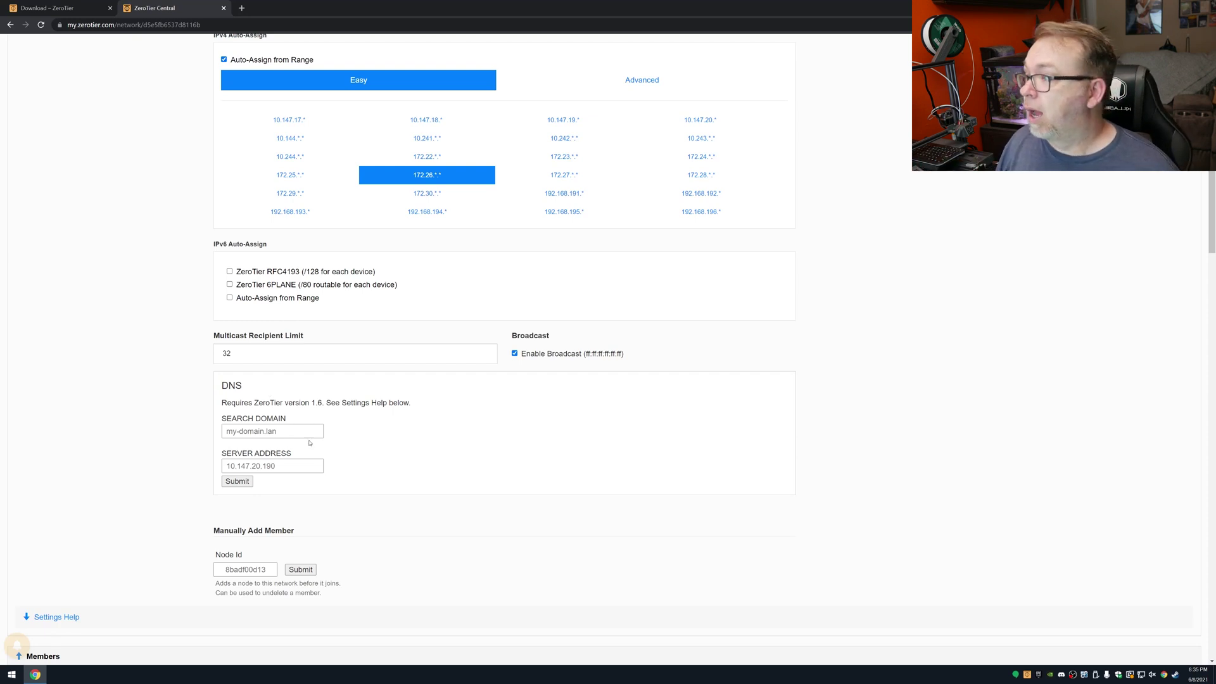
scroll(378, 451, "down", 2)
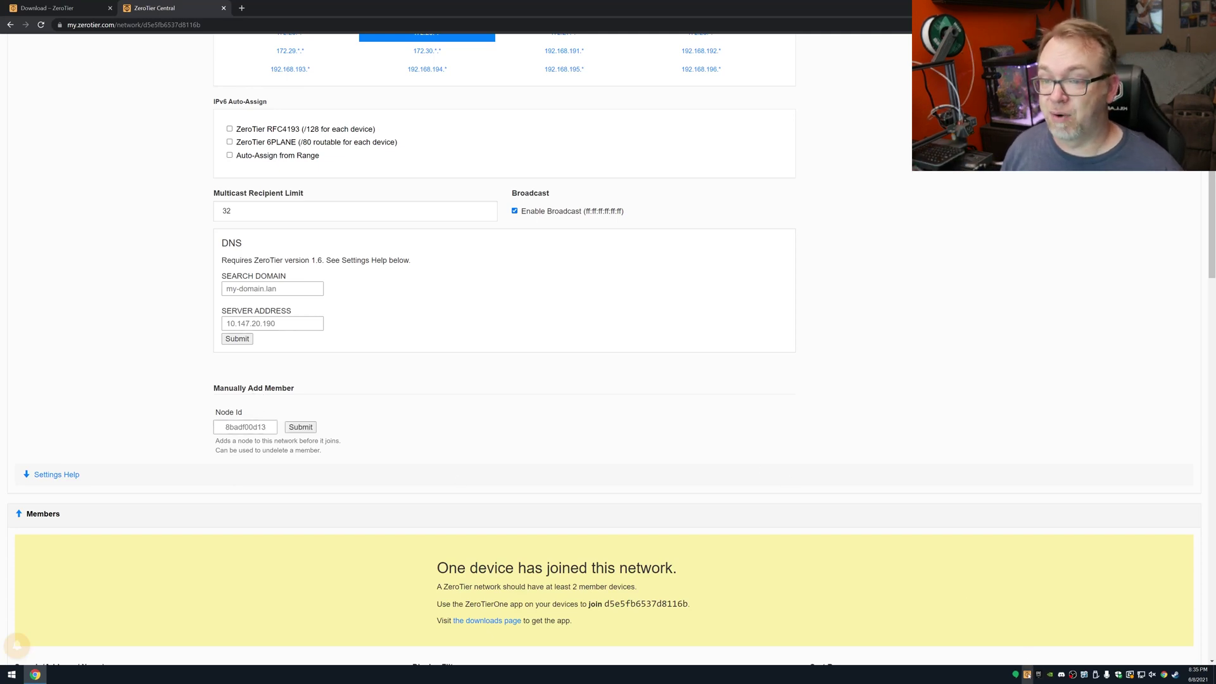
right_click(1035, 675)
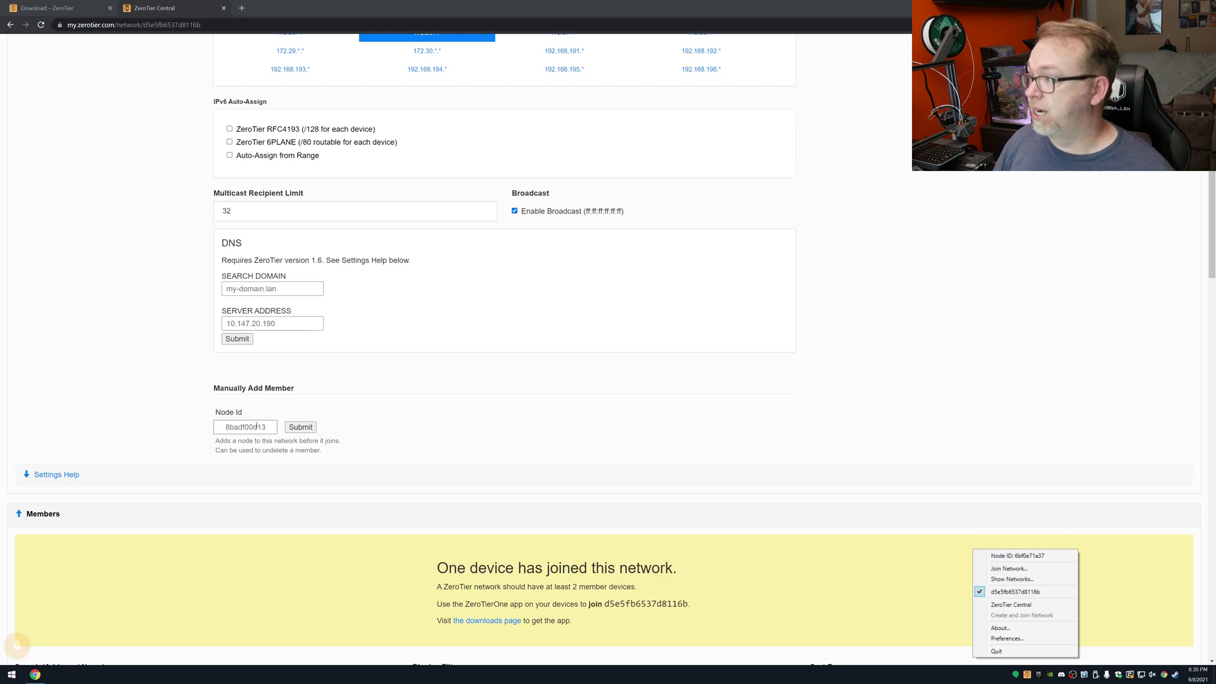
scroll(283, 435, "down", 1)
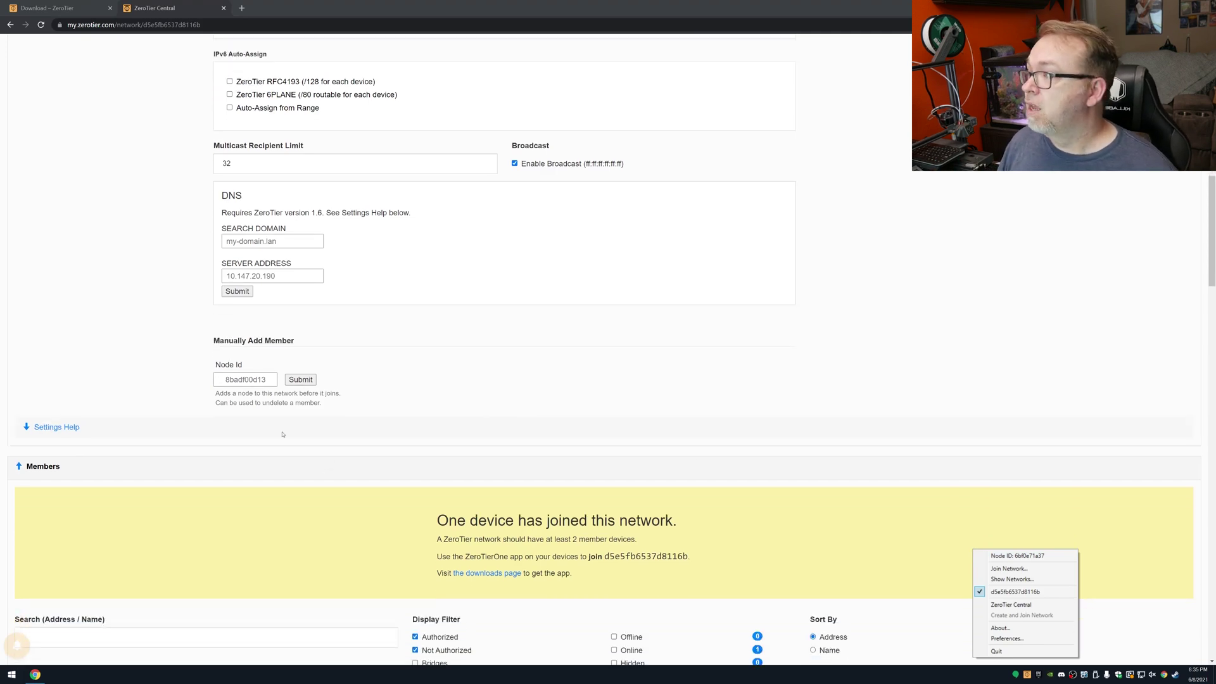
Step: Tick the Auth? checkbox for the joined PC in the Members list
left_click(55, 428)
scroll(251, 439, "down", 5)
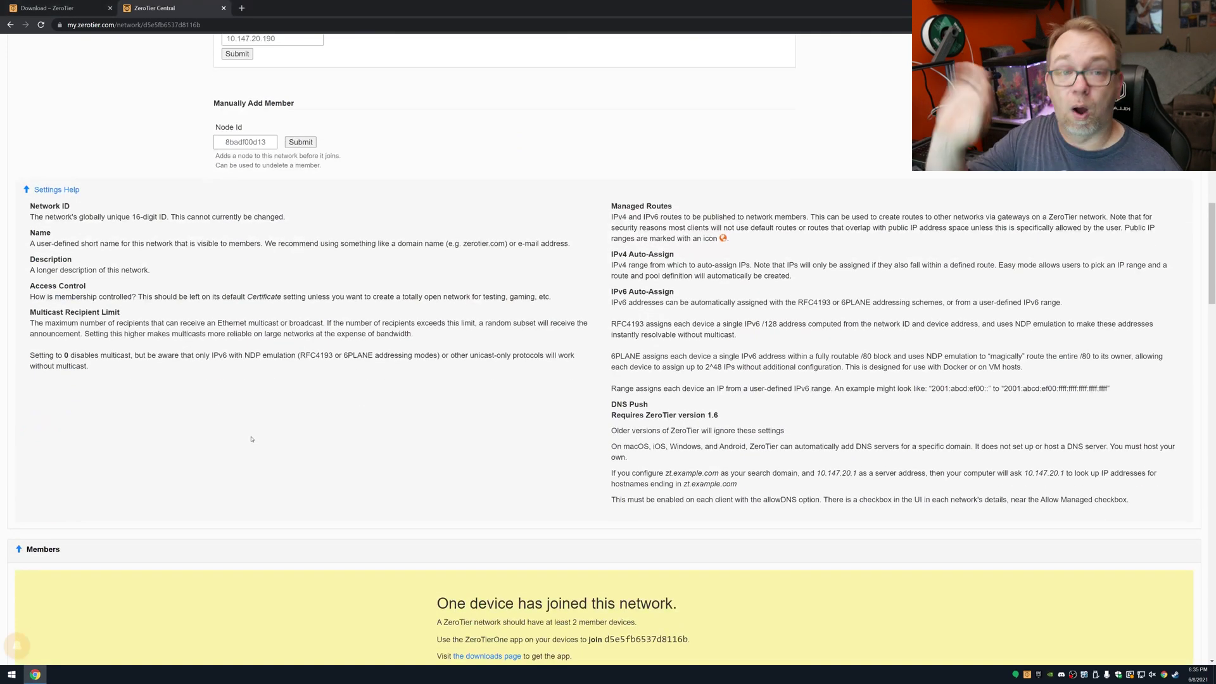
left_click(56, 189)
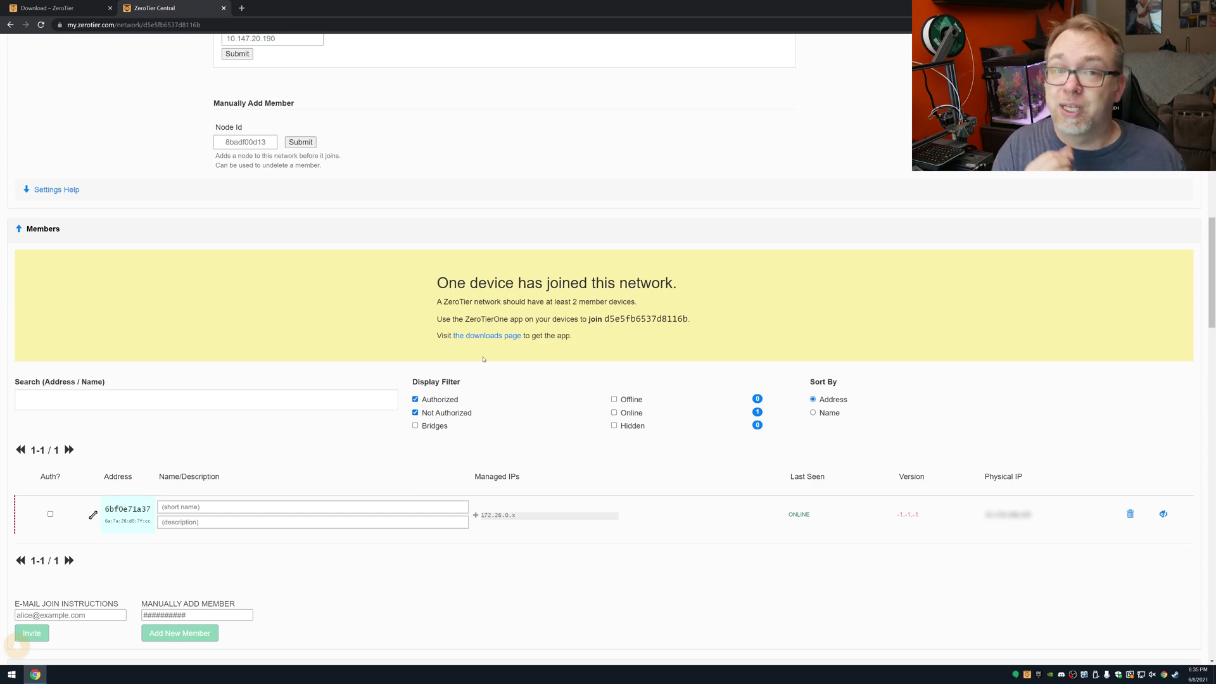
scroll(484, 359, "down", 3)
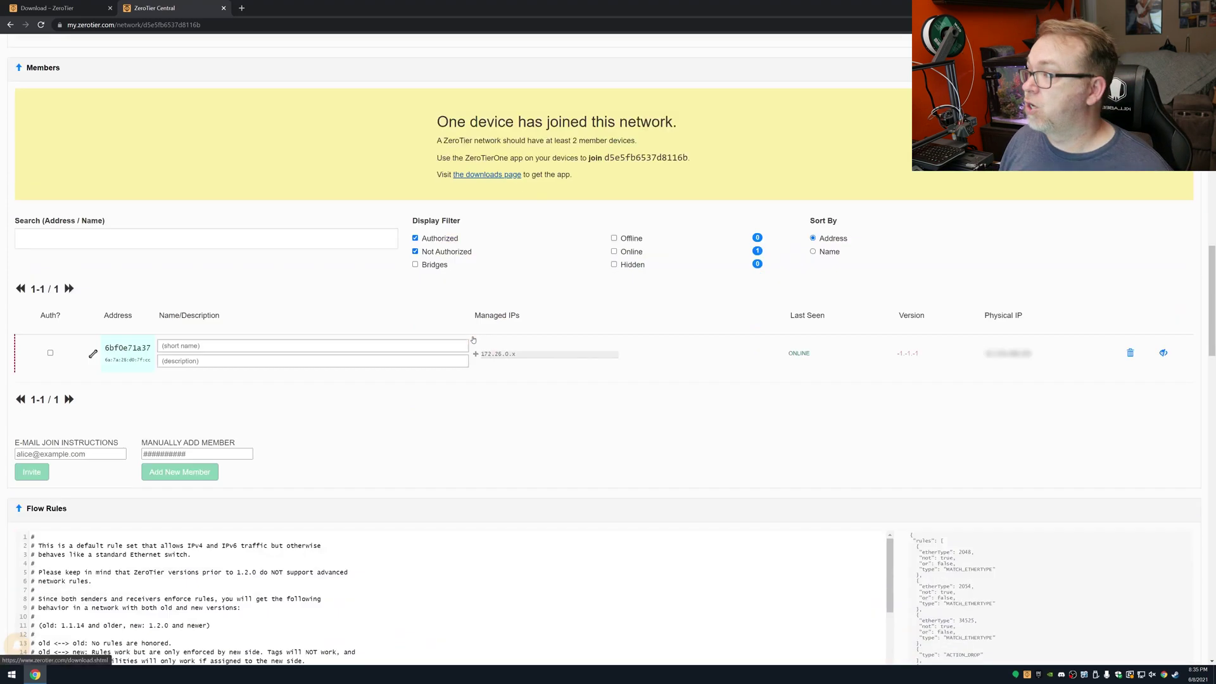
left_click(50, 325)
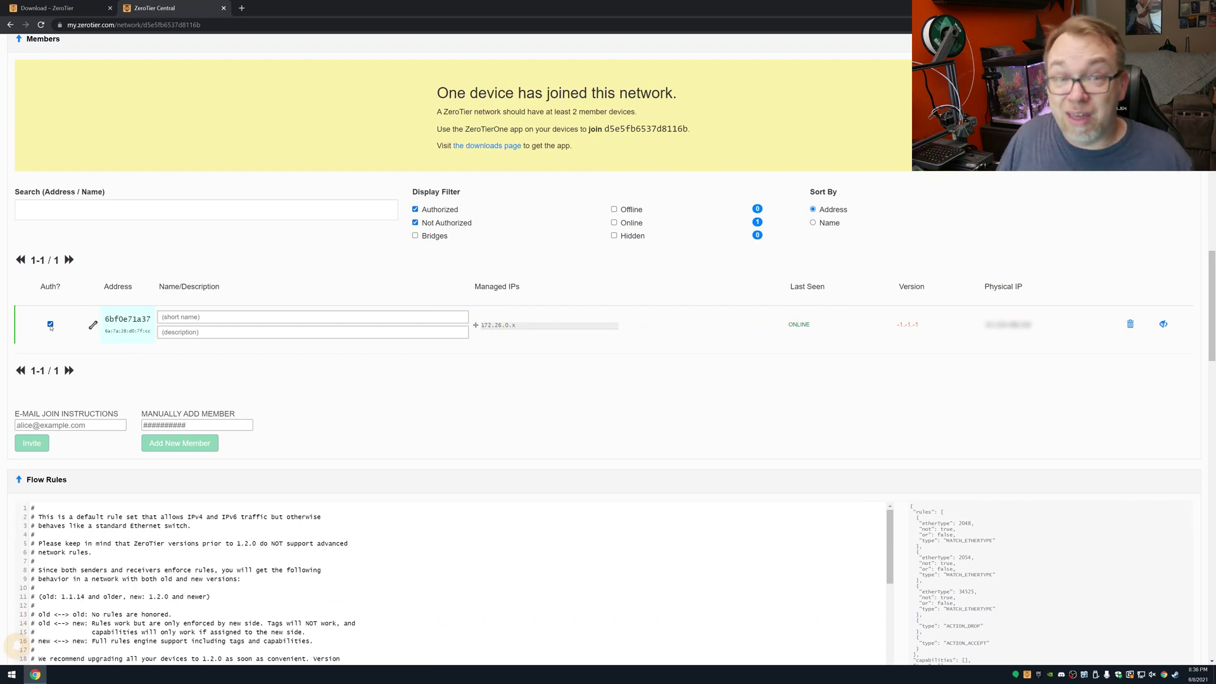
Step: Scroll through the default flow rules and back to Members to see managed IP 172.26.238.243
scroll(222, 316, "down", 4)
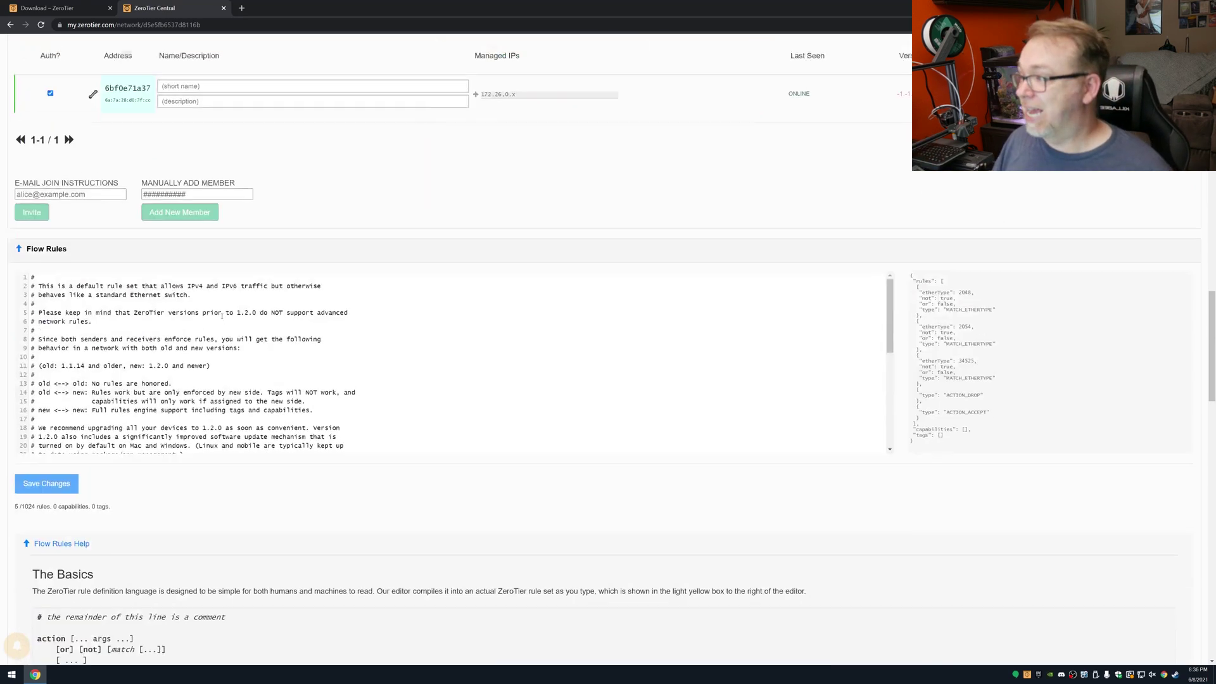
scroll(235, 301, "down", 5)
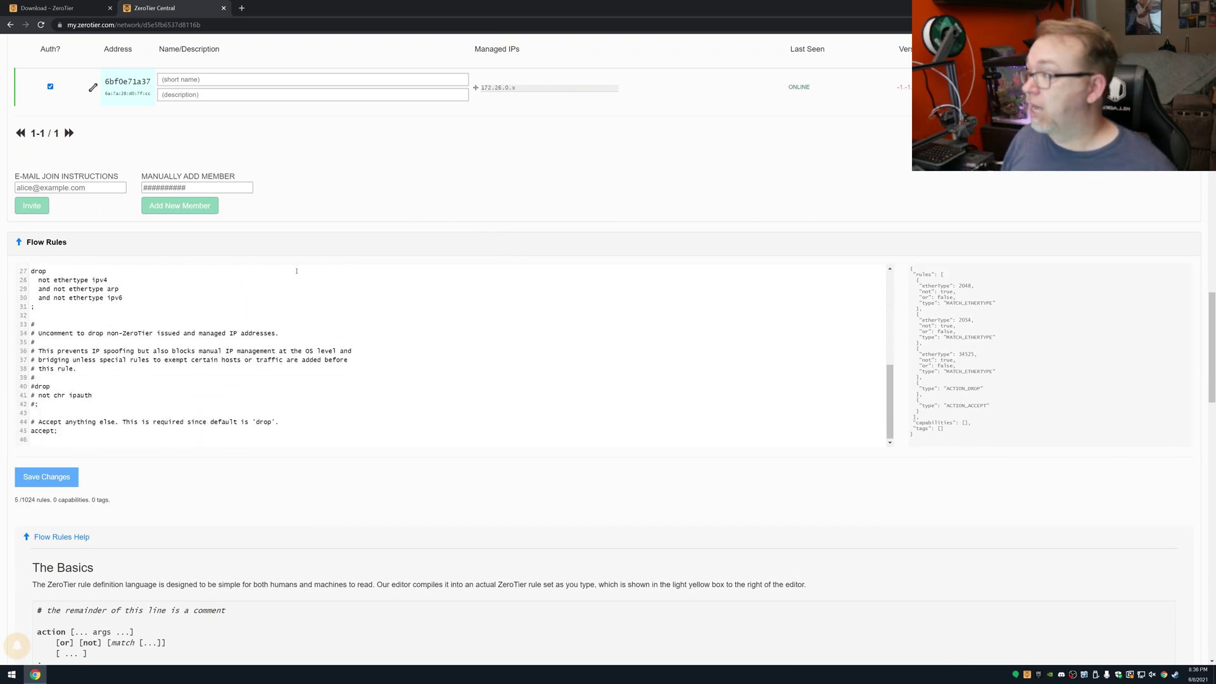
scroll(245, 310, "down", 2)
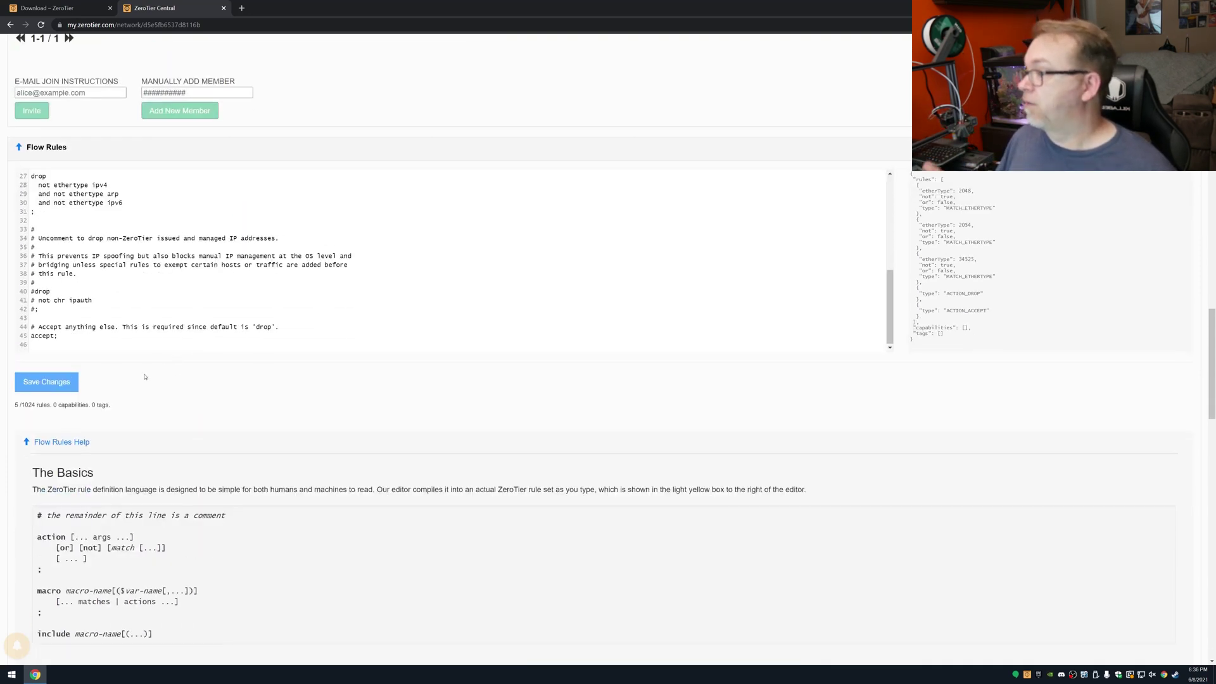
scroll(174, 359, "up", 3)
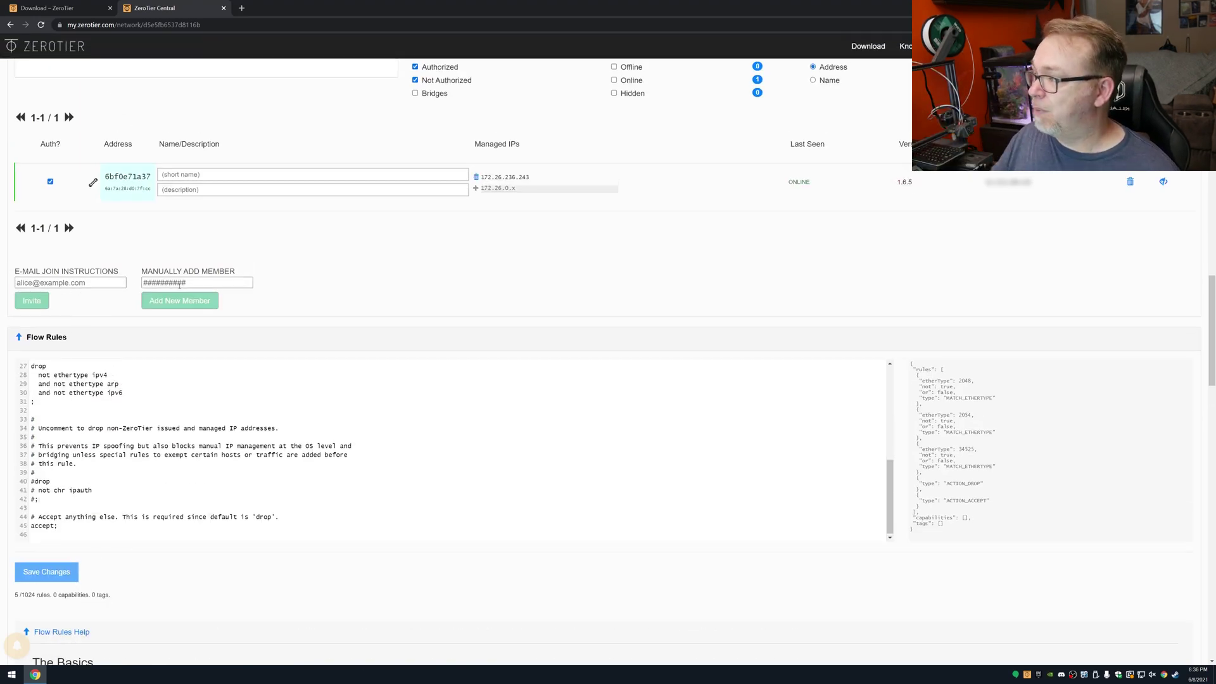
scroll(127, 330, "down", 6)
scroll(205, 366, "up", 4)
scroll(206, 366, "up", 10)
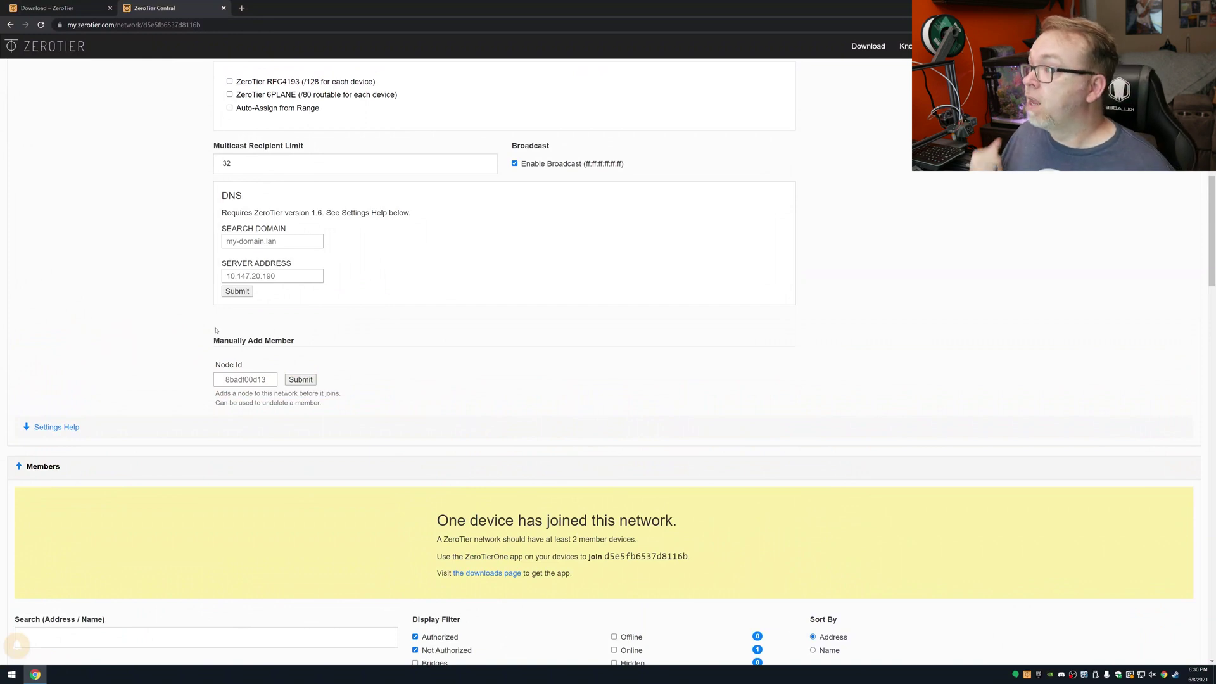
Step: Jump to the NAS Devices section of the ZeroTier download page for the Synology package
left_click(38, 5)
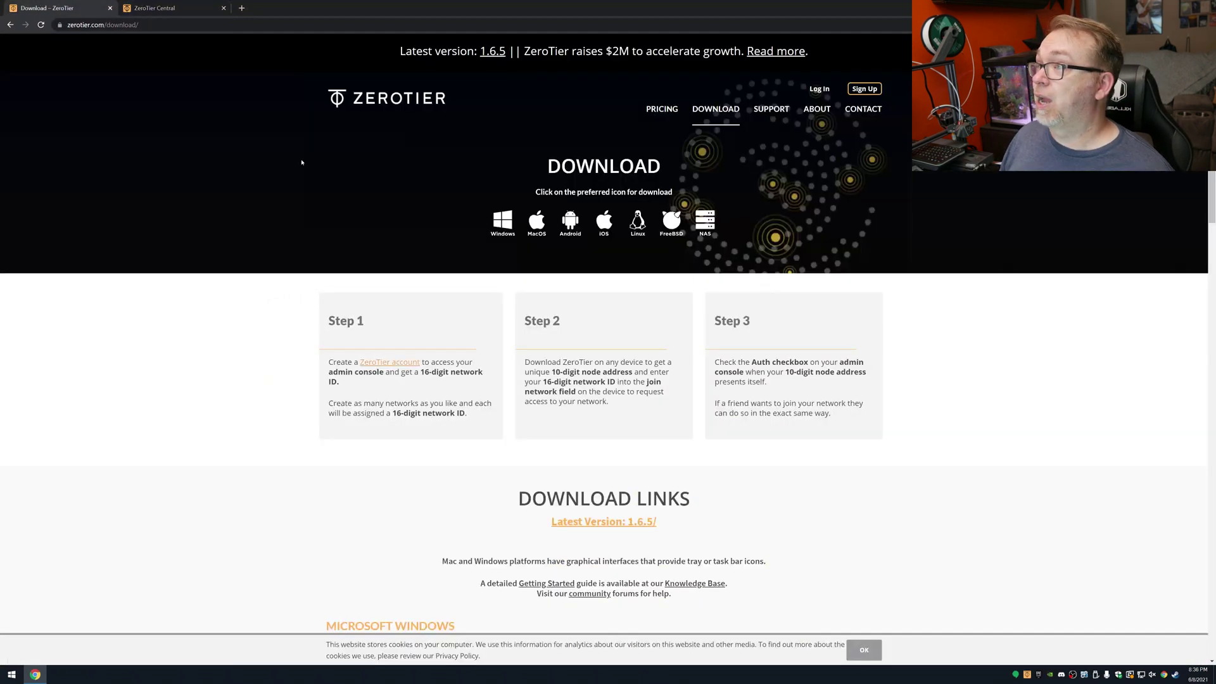
left_click(707, 223)
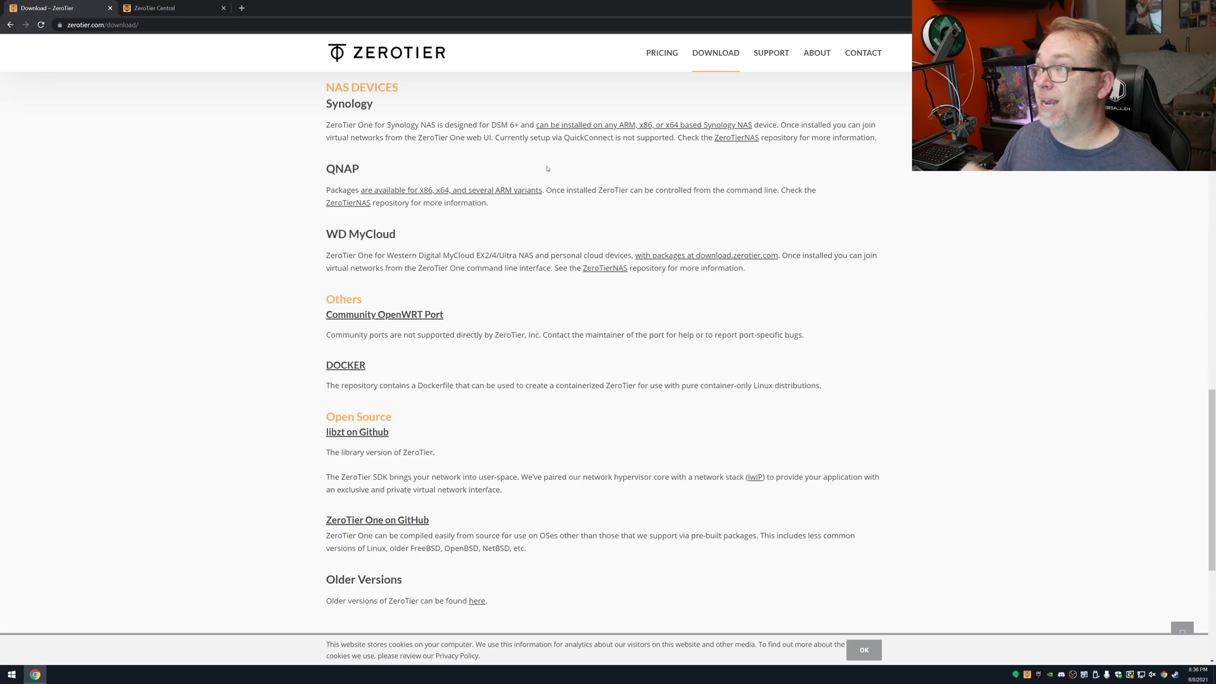
scroll(566, 164, "up", 2)
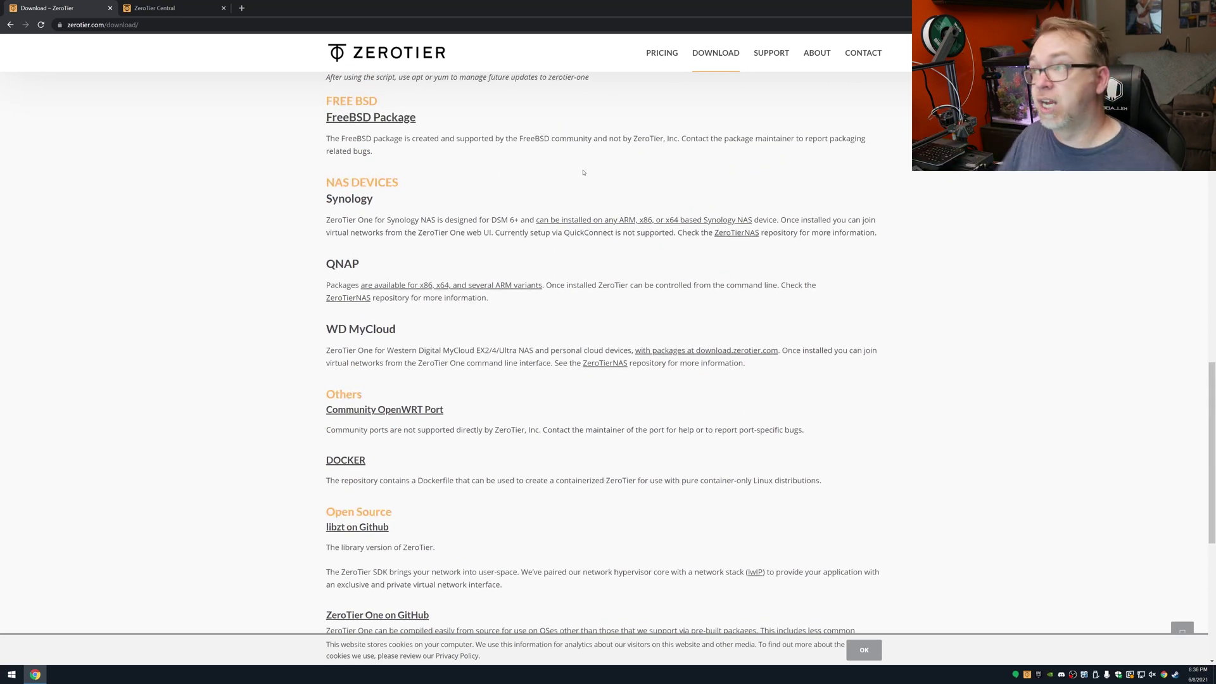
Step: Open the Synology package index at download.zerotier.com/dist/synology/, which lists the .spk builds
left_click(584, 221)
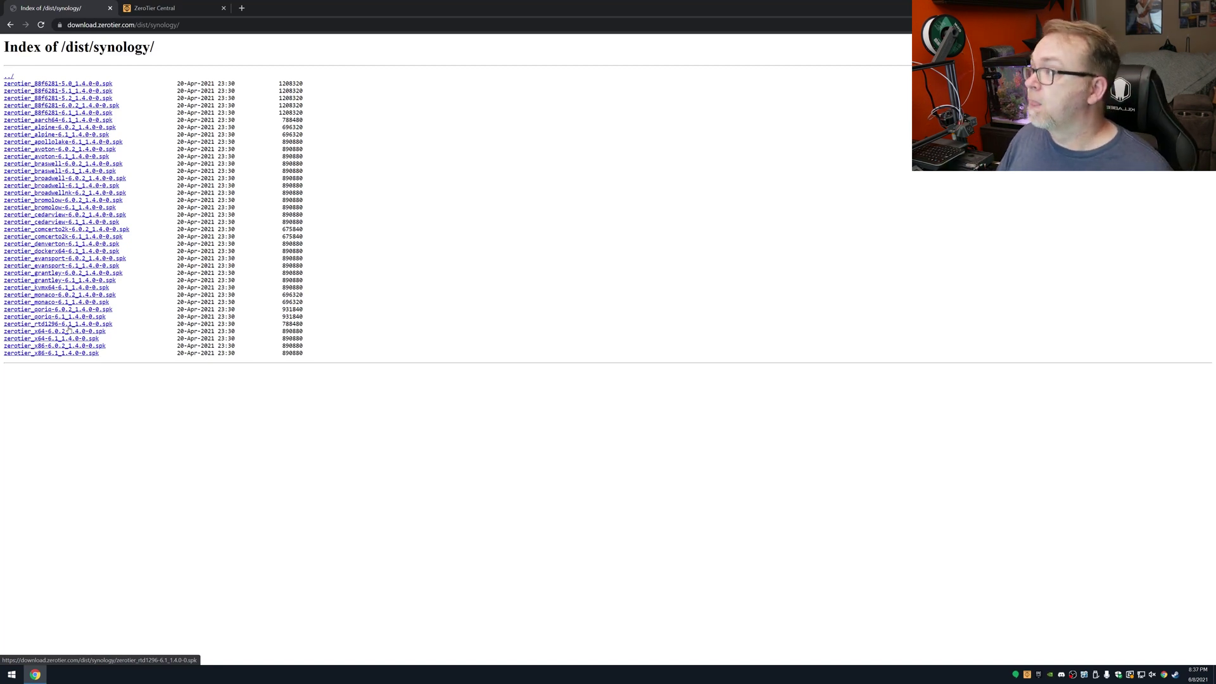
Step: Load the Synology NAS web interface in a new tab and open Package Center
left_click(241, 8)
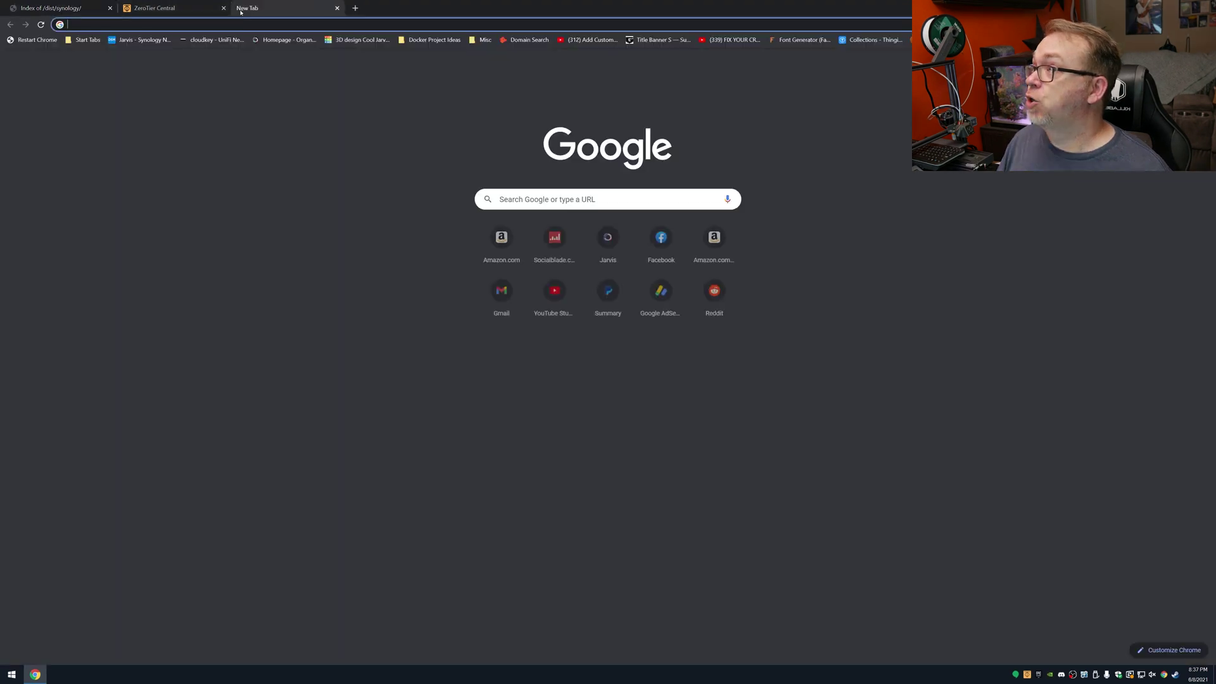
left_click(144, 40)
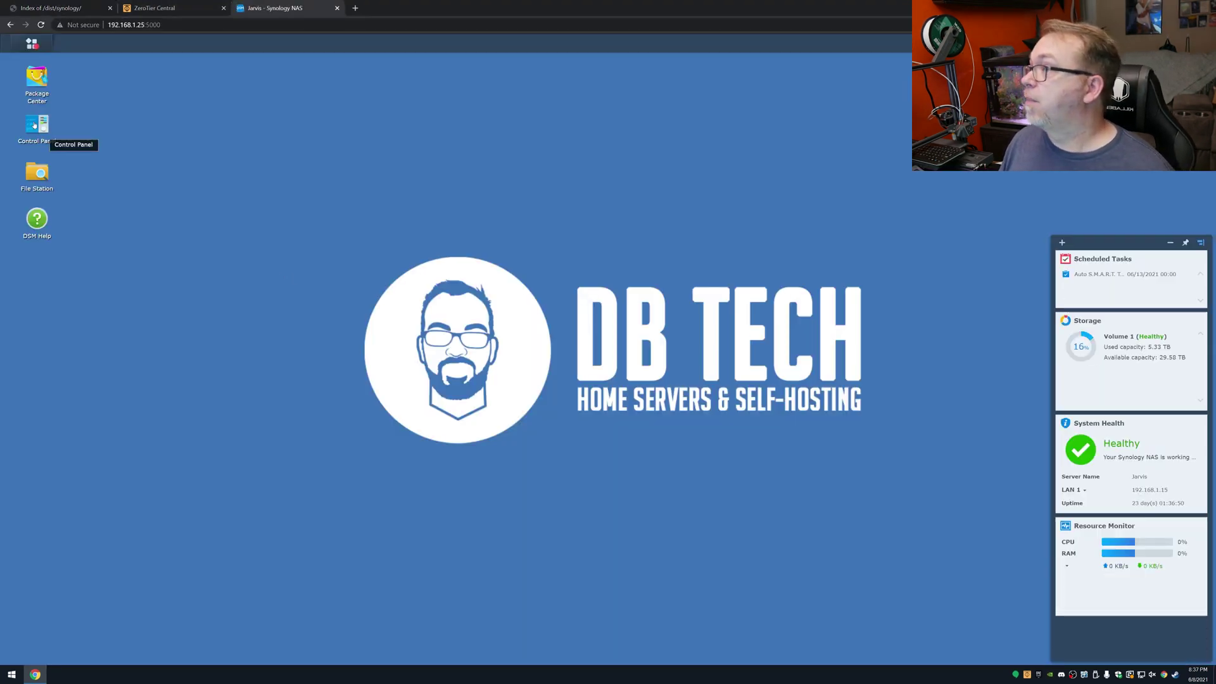
left_click(38, 90)
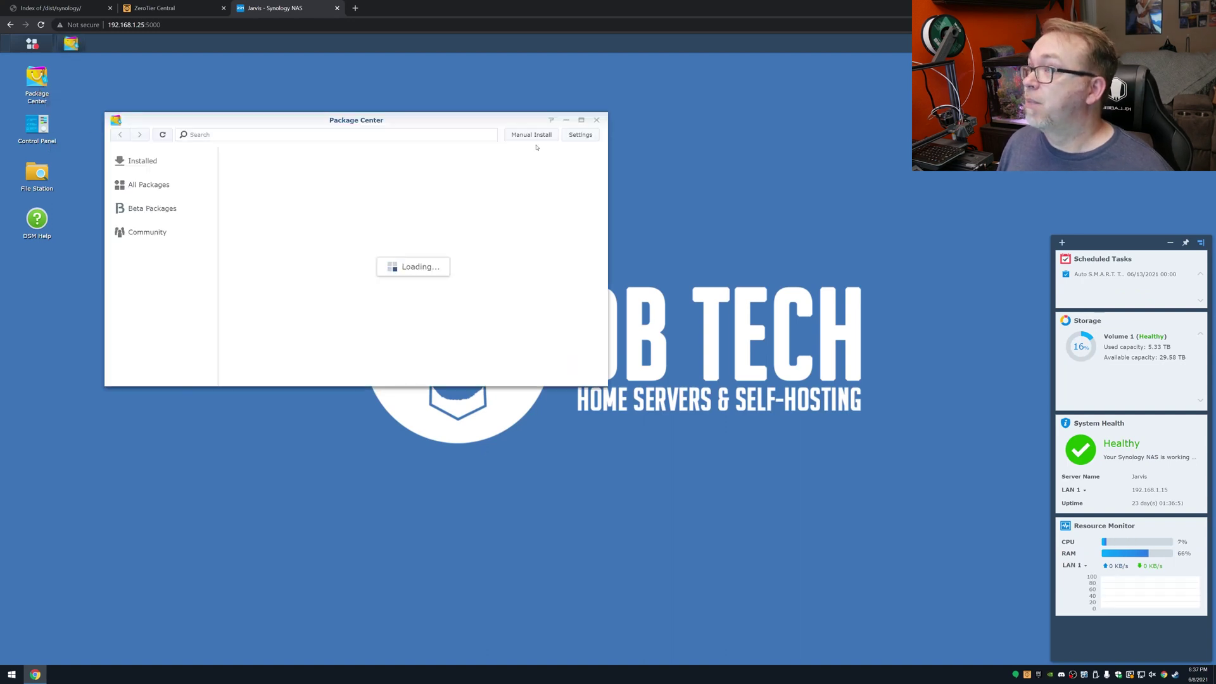
Step: Manually install ZeroTier from zerotier_x64-6.1_1.4.0-0 (1).spk in the Downloads folder
left_click(524, 134)
left_click(413, 214)
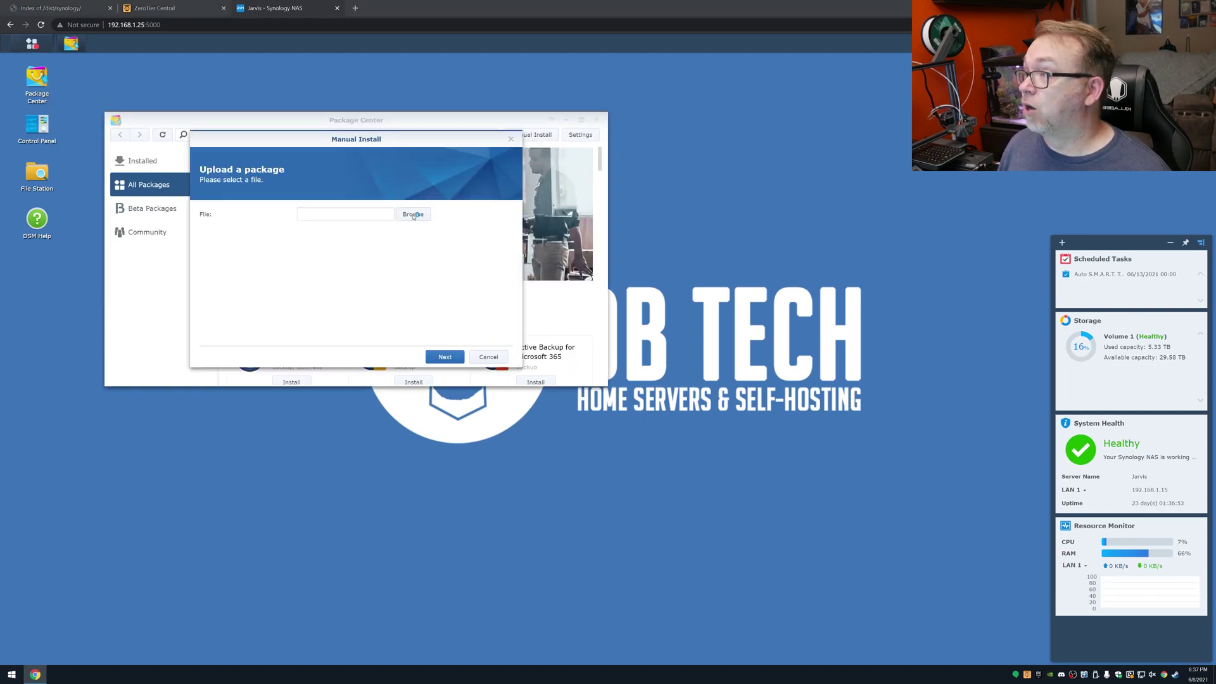
left_click(49, 103)
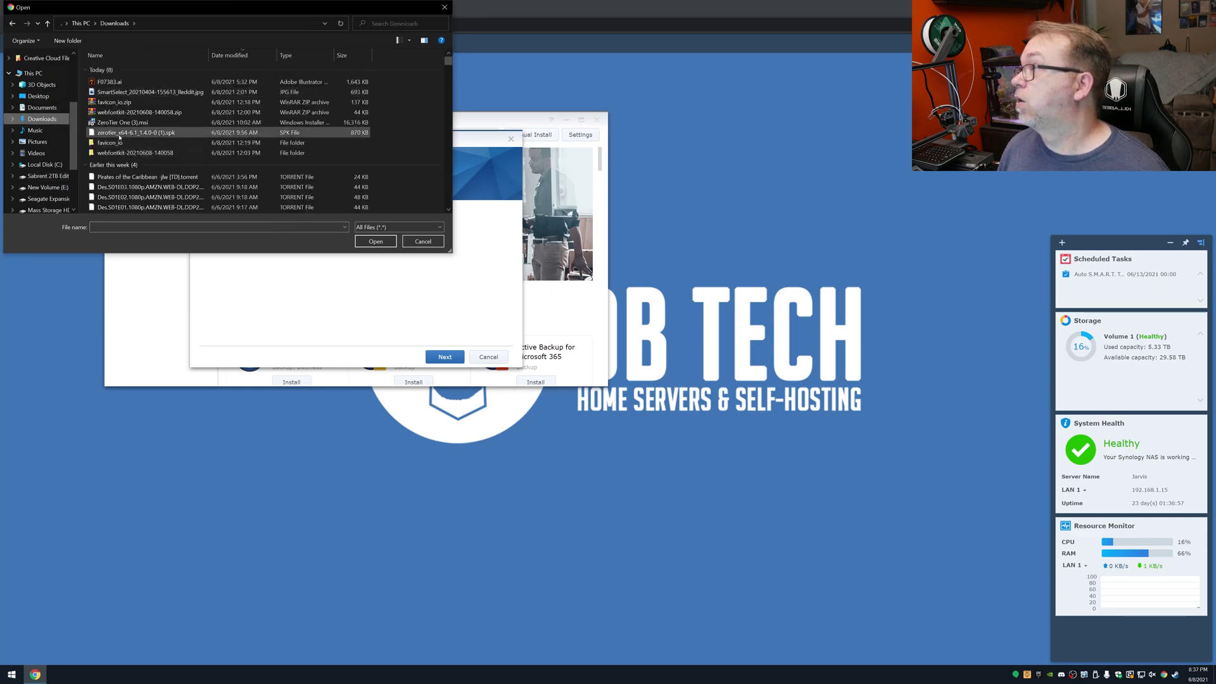
left_click(117, 133)
double_click(116, 133)
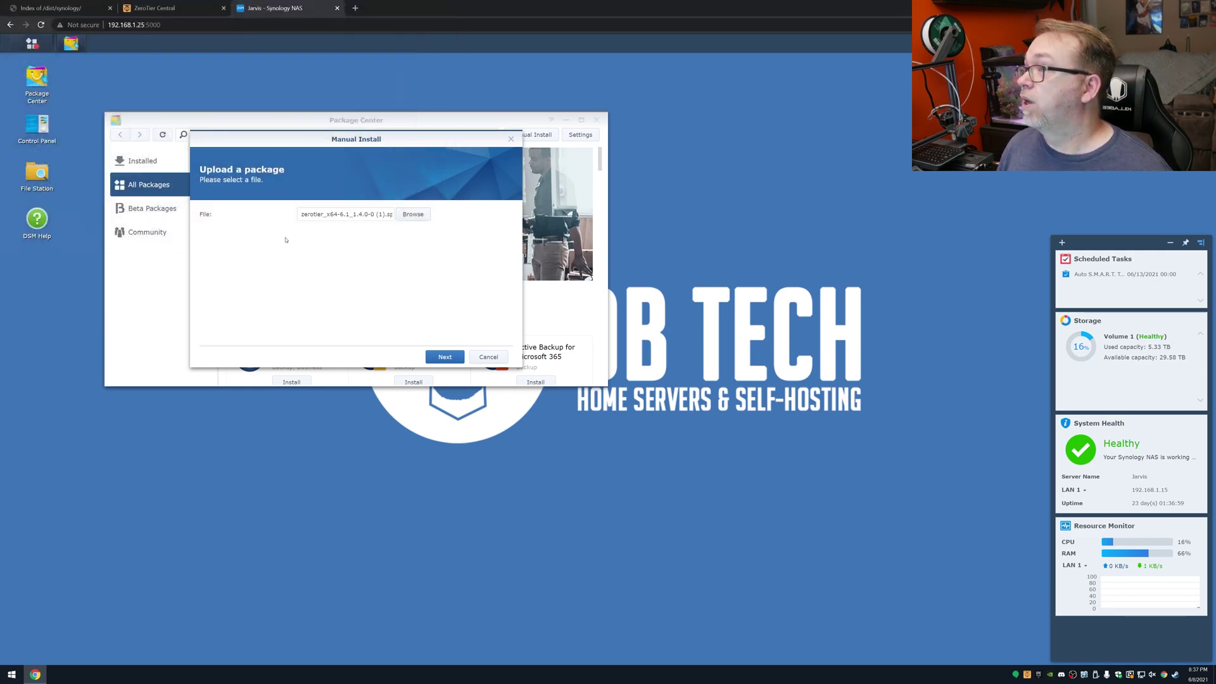
left_click(441, 358)
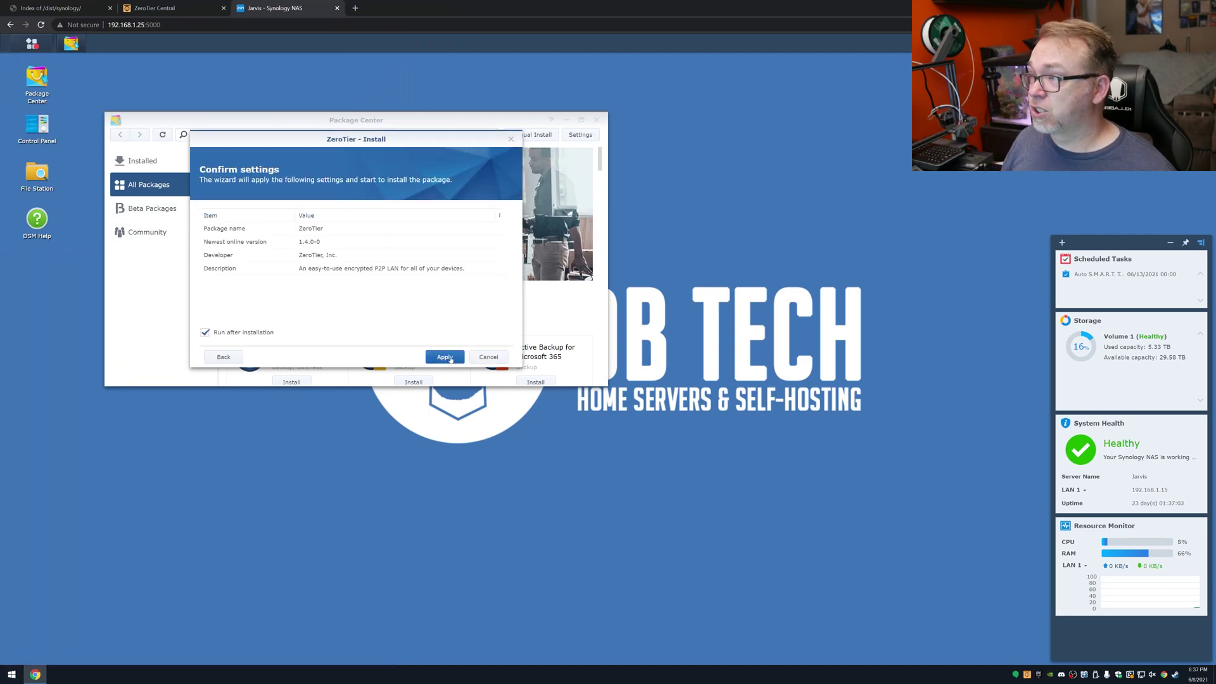
left_click(451, 359)
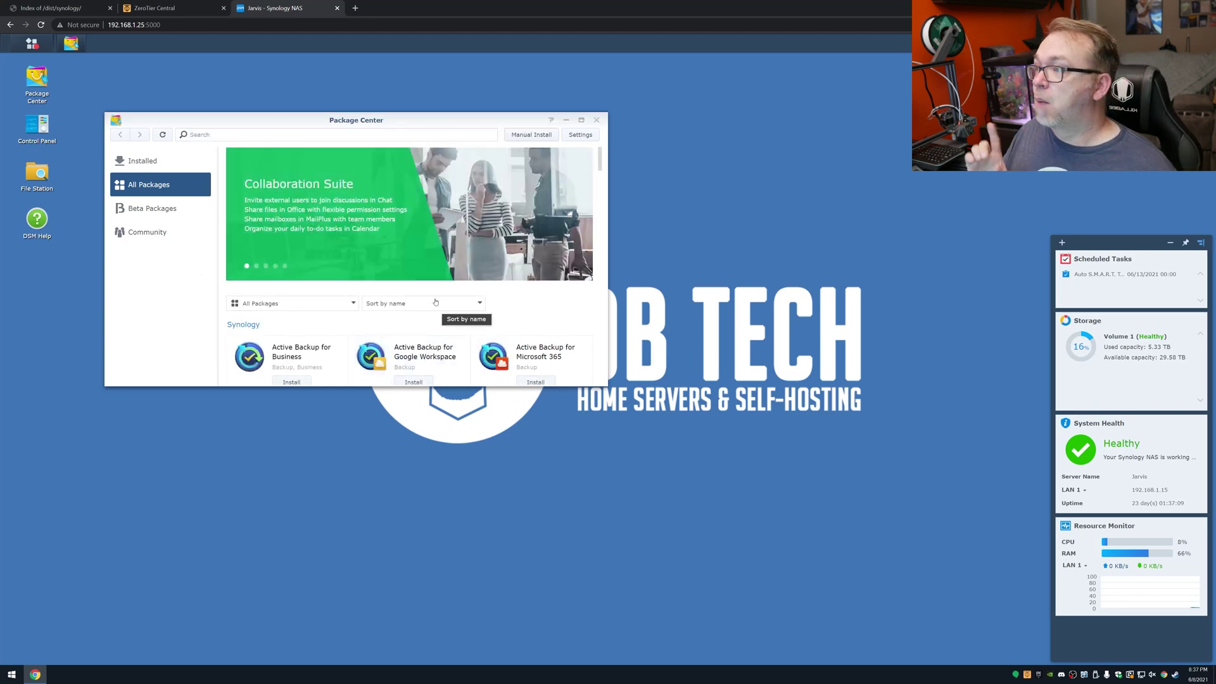
Step: Launch the installed ZeroTier app on the NAS and copy the network ID from ZeroTier Central
left_click(143, 161)
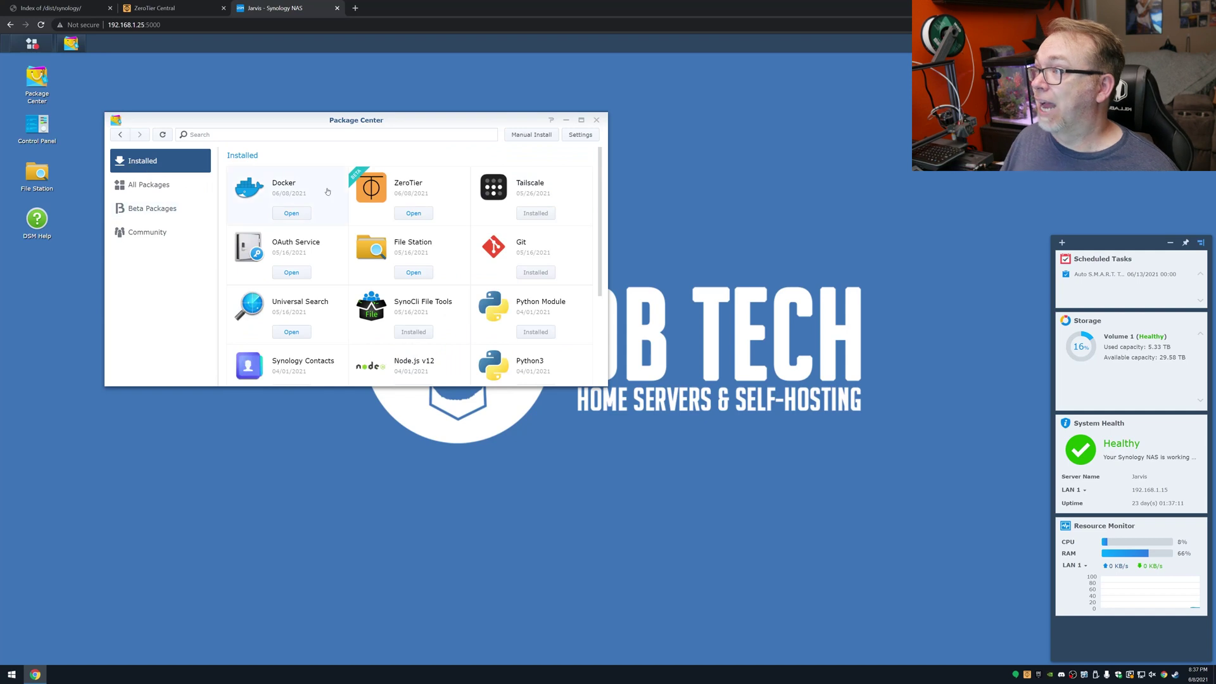
left_click(405, 213)
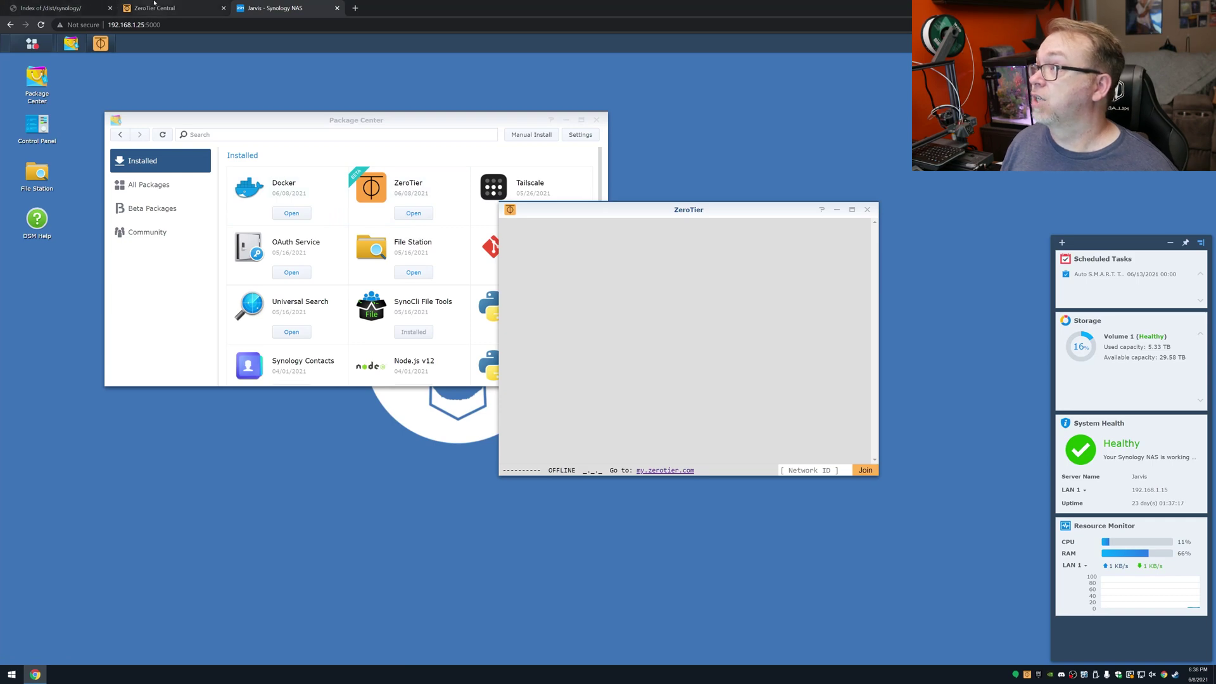
left_click(154, 7)
left_click(64, 7)
key("alt+Left")
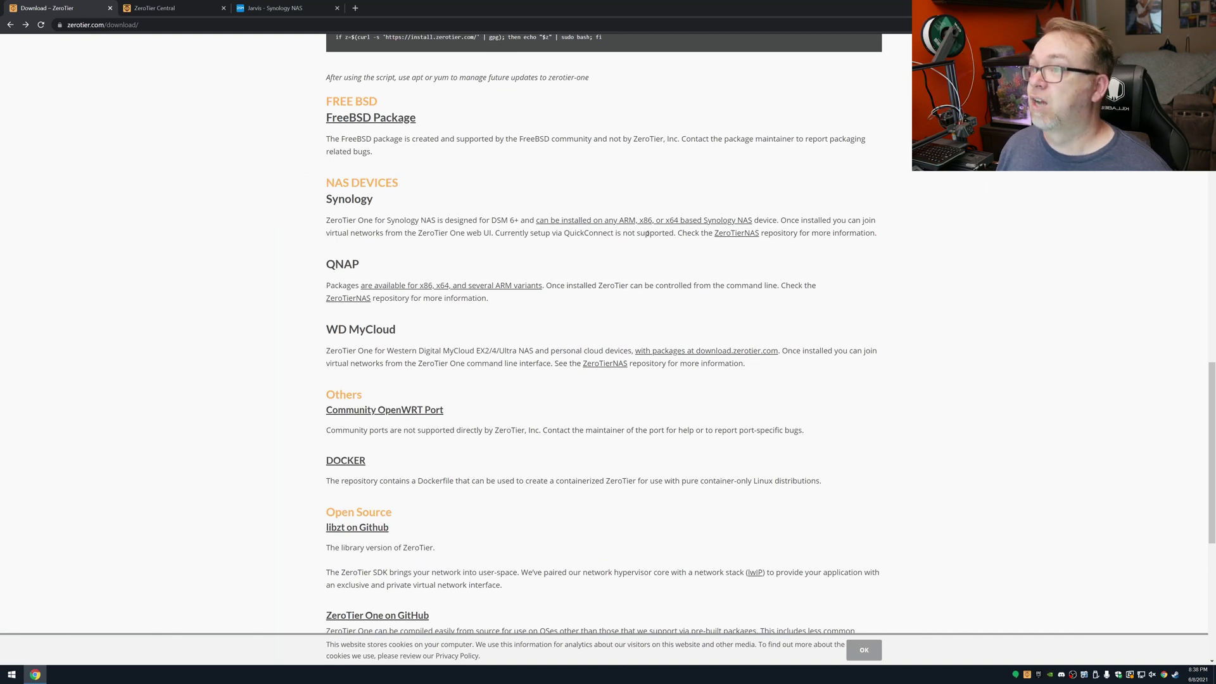
left_click(162, 8)
scroll(342, 108, "up", 15)
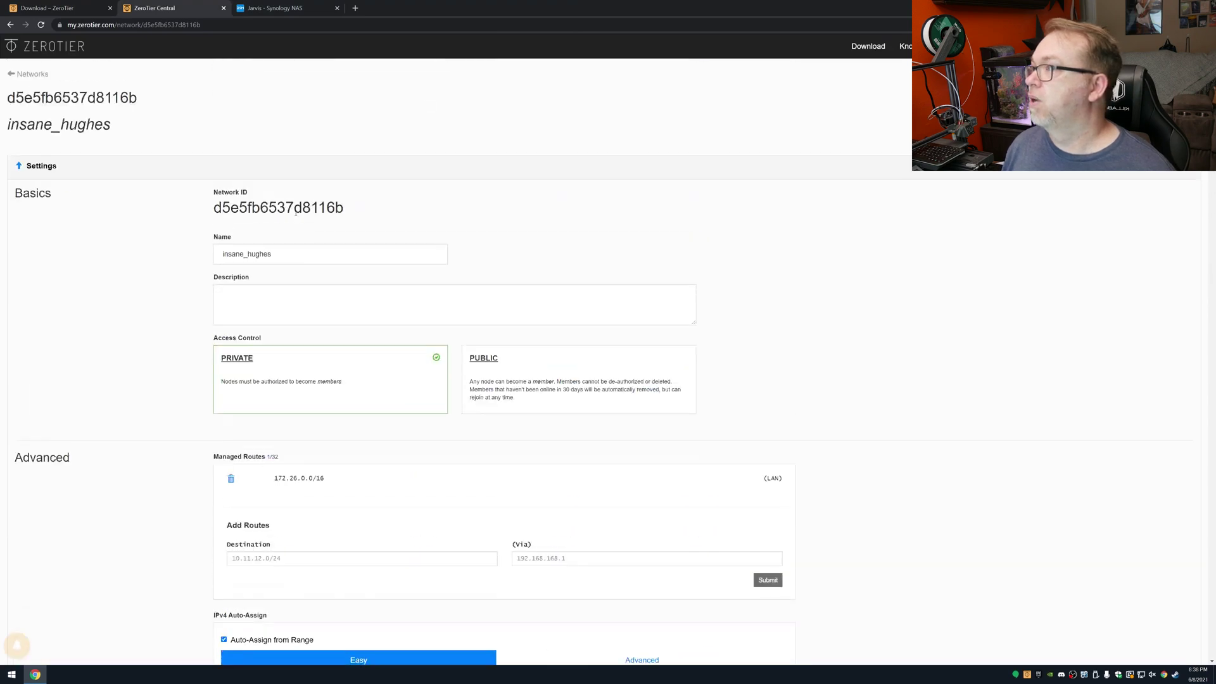
double_click(283, 209)
Step: Paste the insane_hughes network ID into the NAS ZeroTier app and join the network
left_click(264, 8)
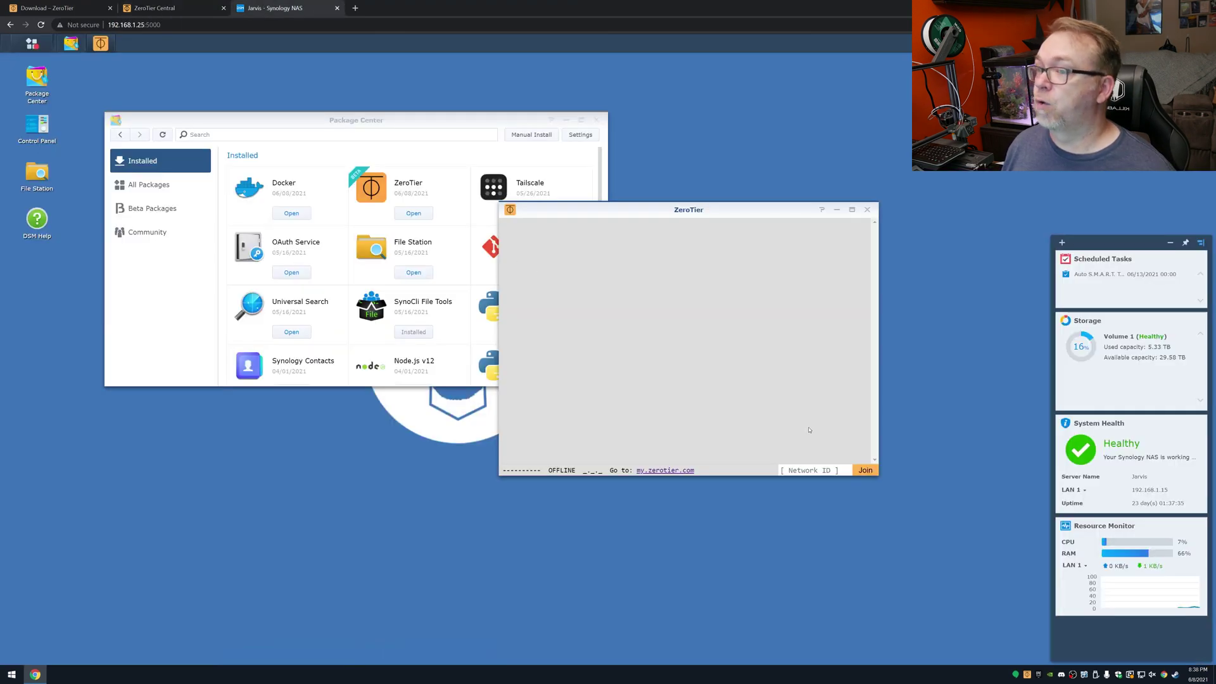
left_click(813, 467)
key("ctrl+v")
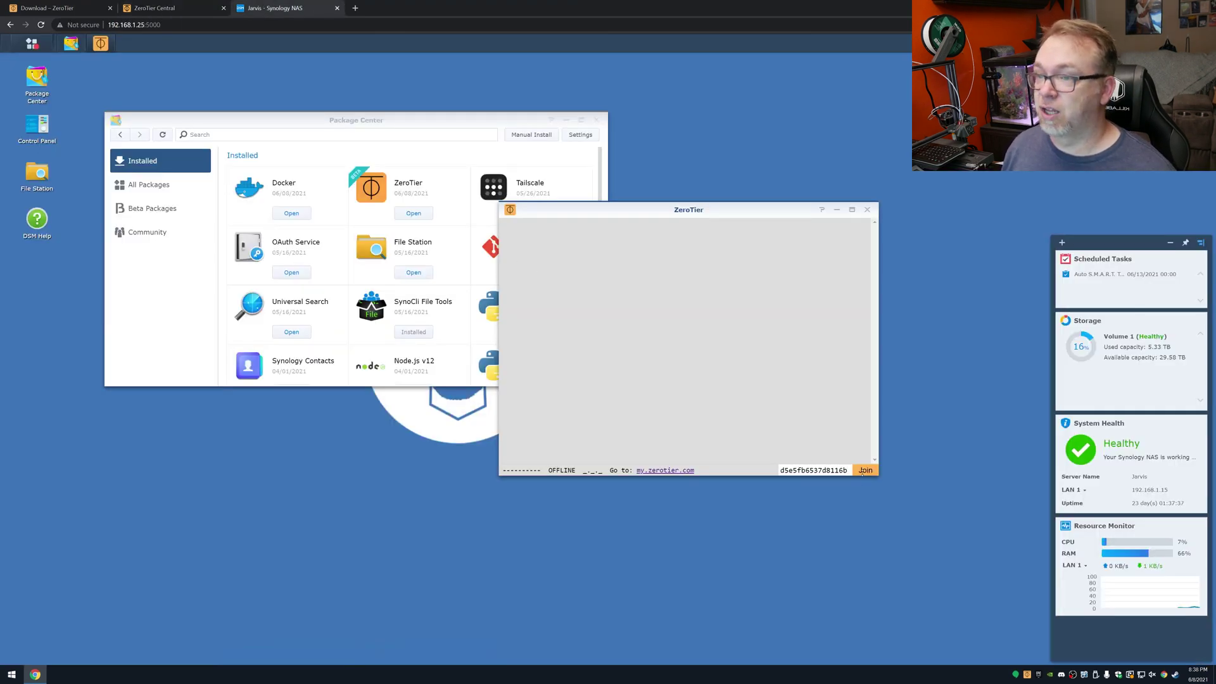
left_click(863, 472)
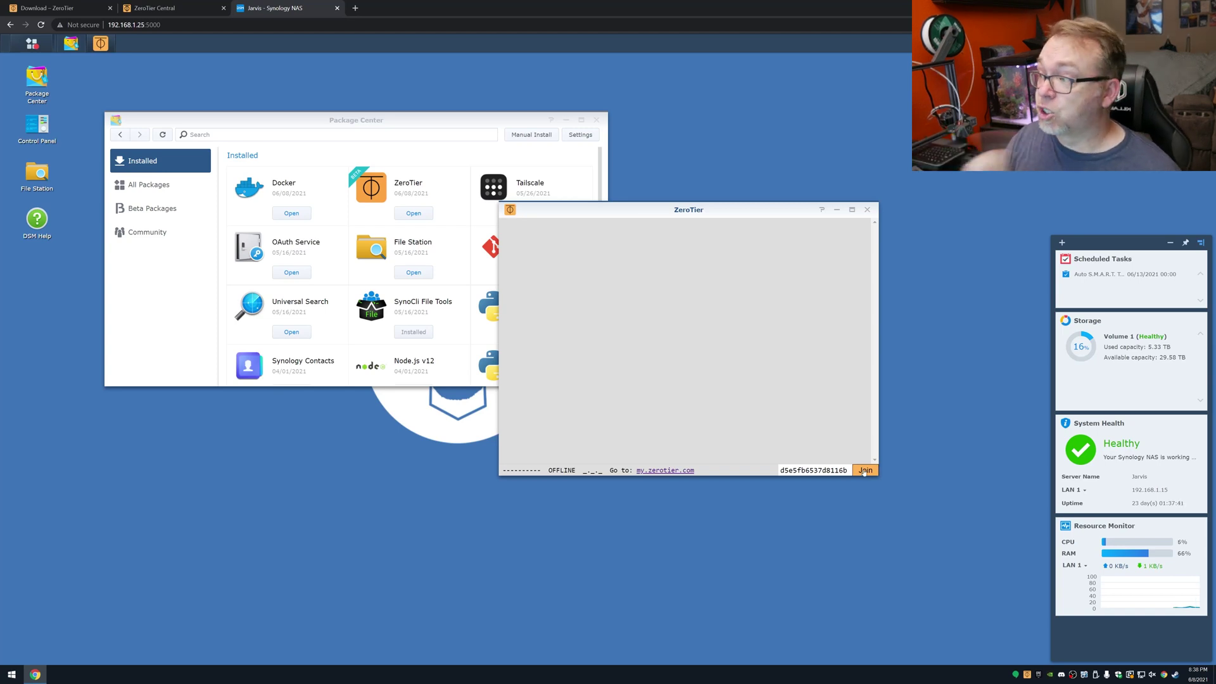
left_click(2, 676)
left_click(2, 676)
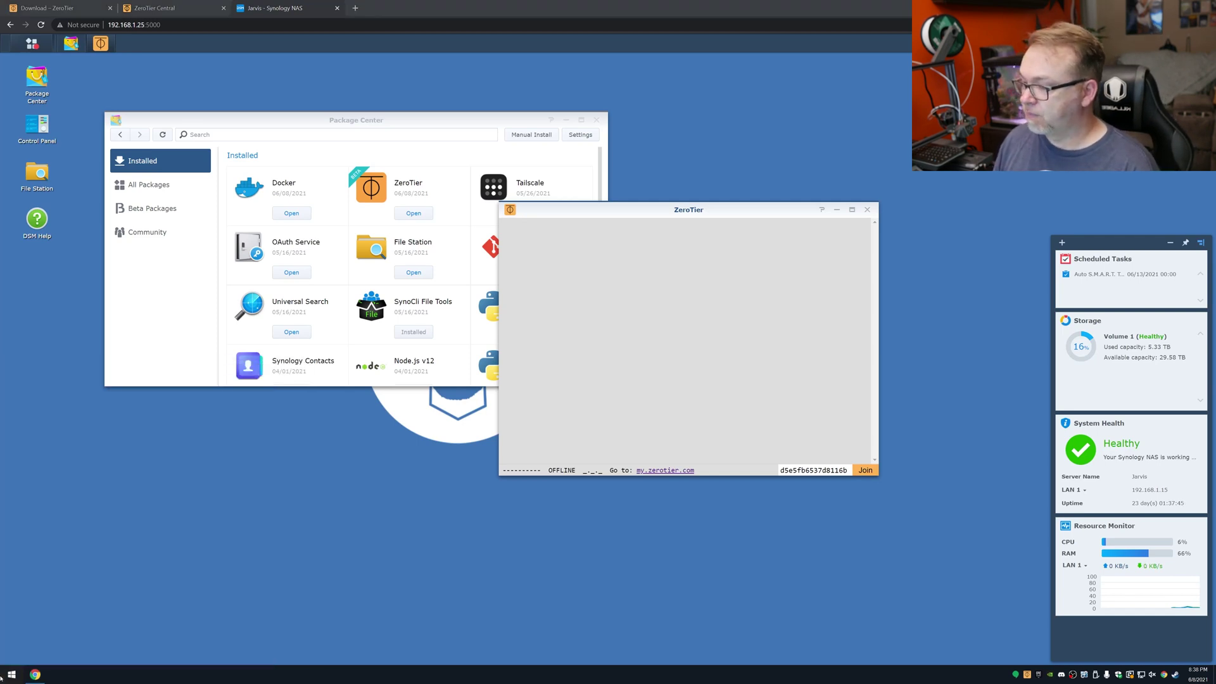
Step: Open Windows Terminal and enlarge its window
left_click(2, 676)
type("windows")
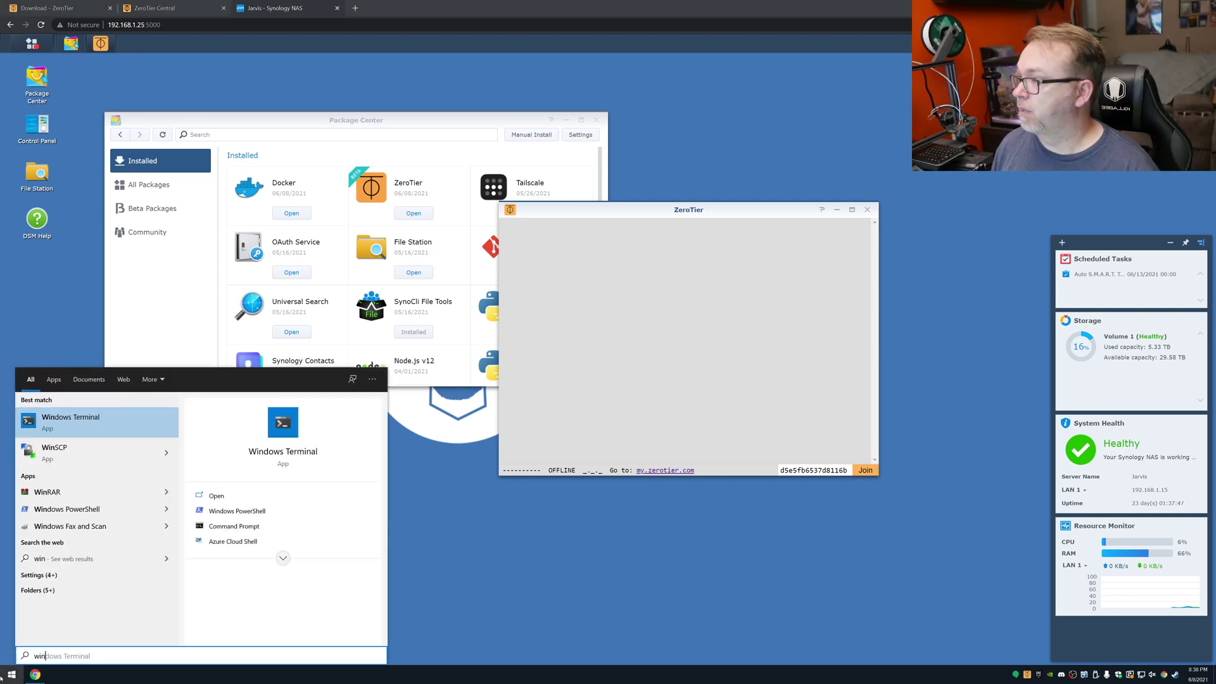
left_click(2, 676)
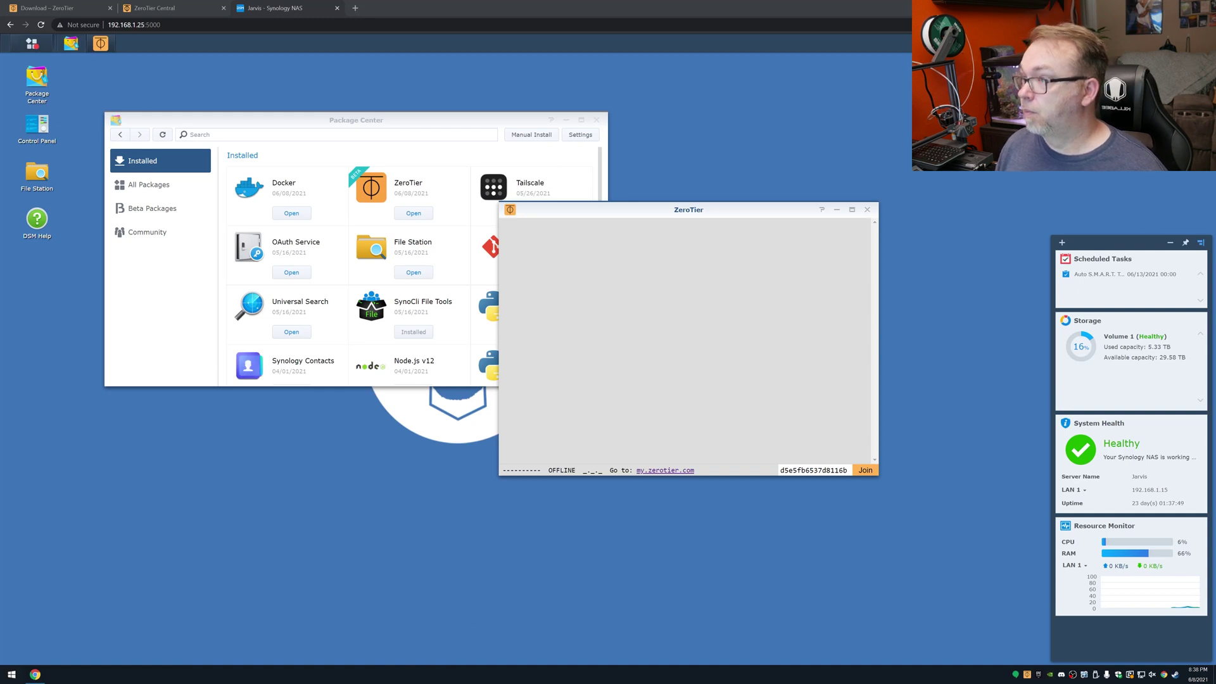
left_click_drag(570, 223, 464, 132)
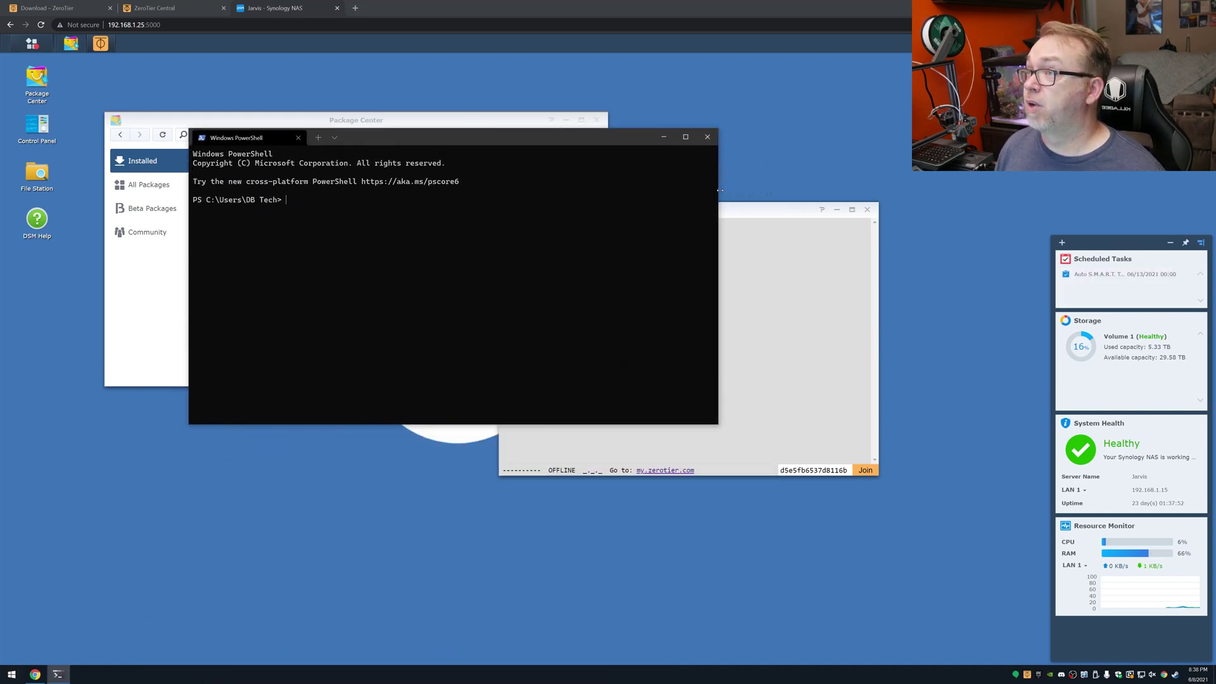
left_click_drag(717, 225, 974, 225)
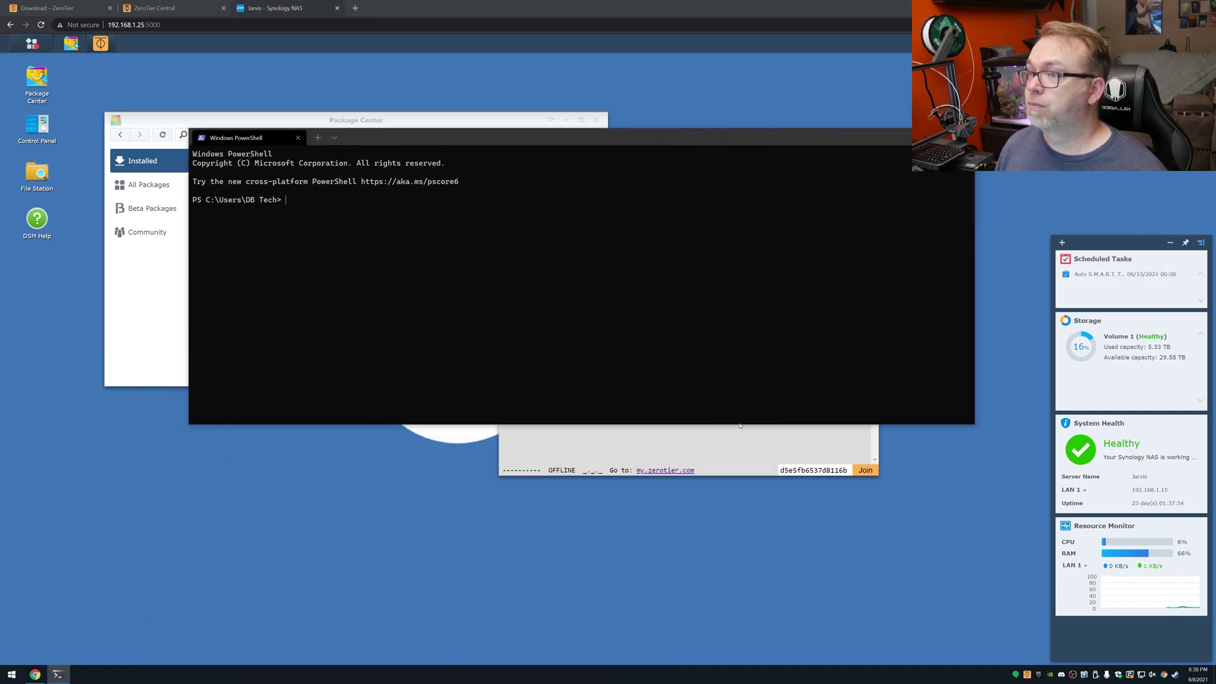
left_click_drag(739, 425, 741, 484)
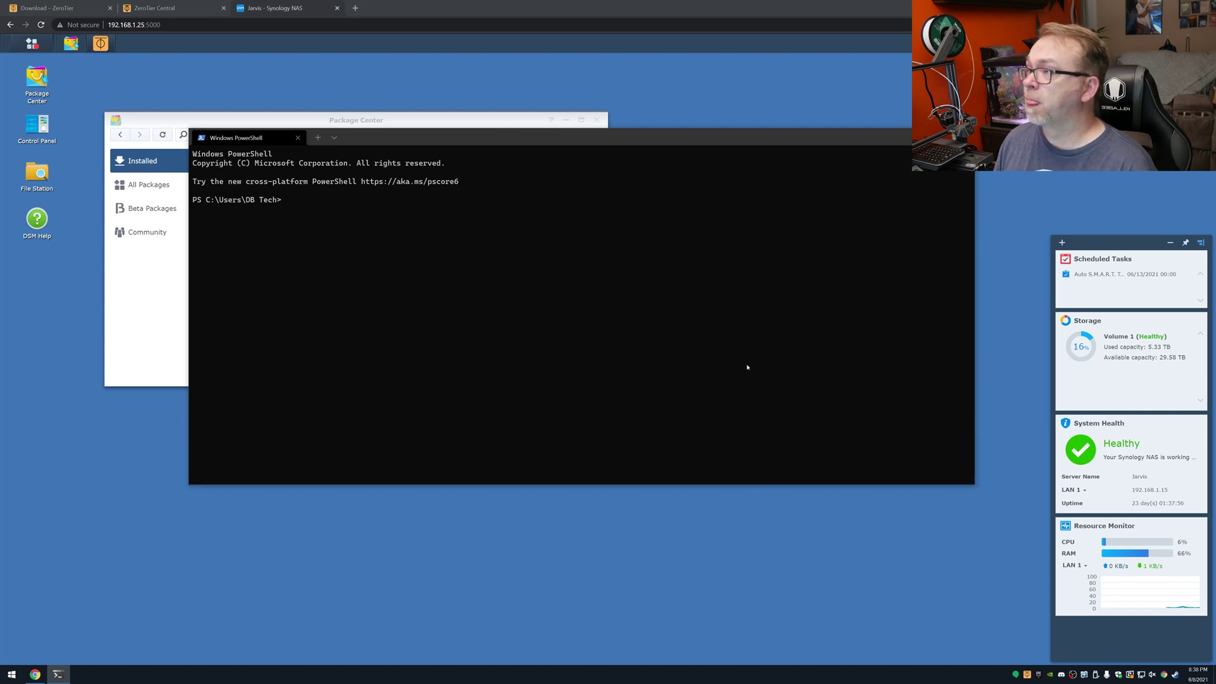
Step: SSH into the NAS 'jarvis' as the NAS user and log in with the account password
type("ssh d")
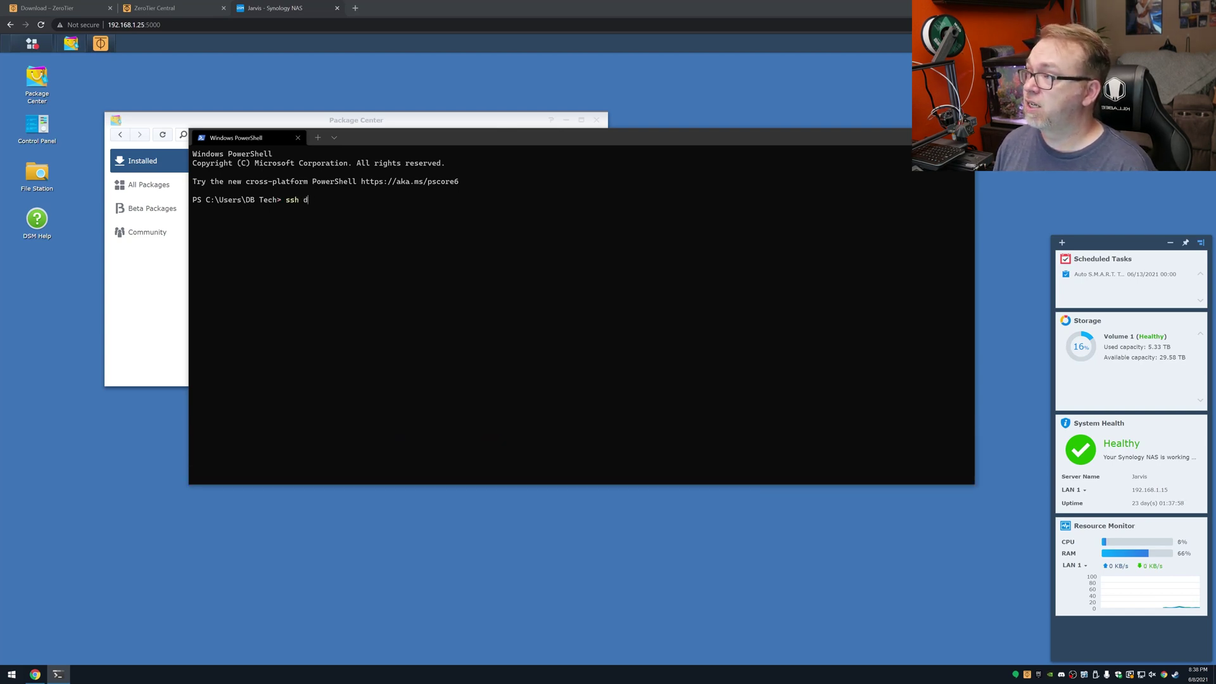
type("btech@jarvis")
key("Return")
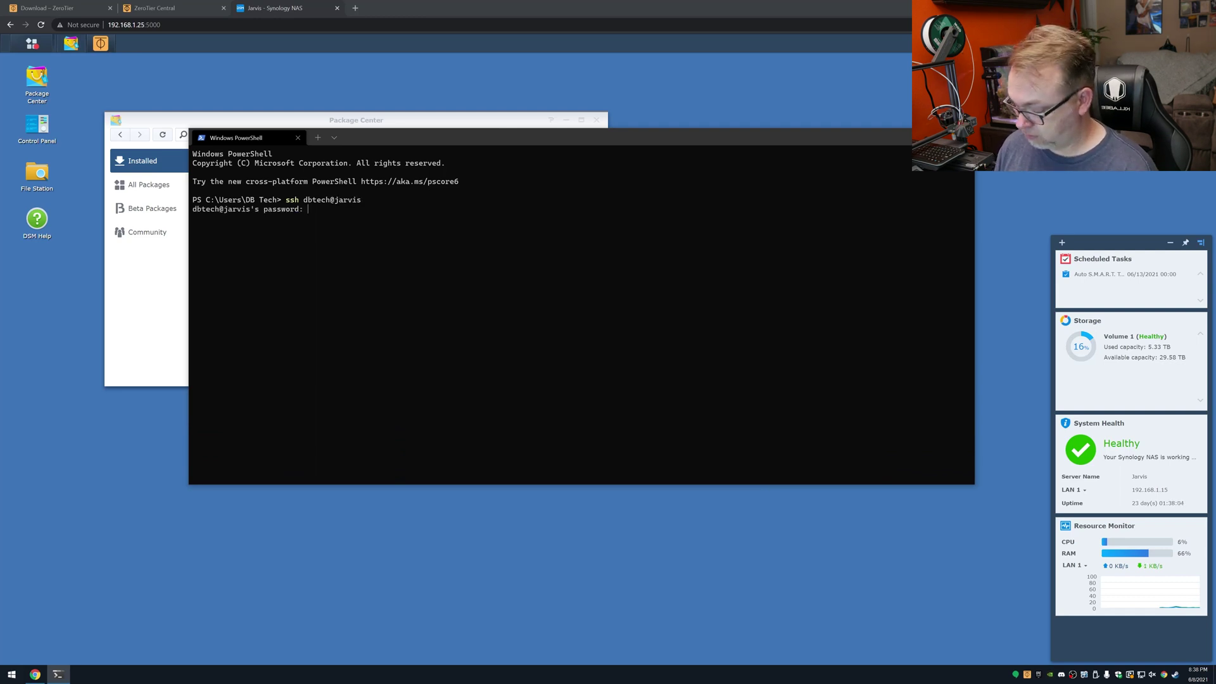
key("Return")
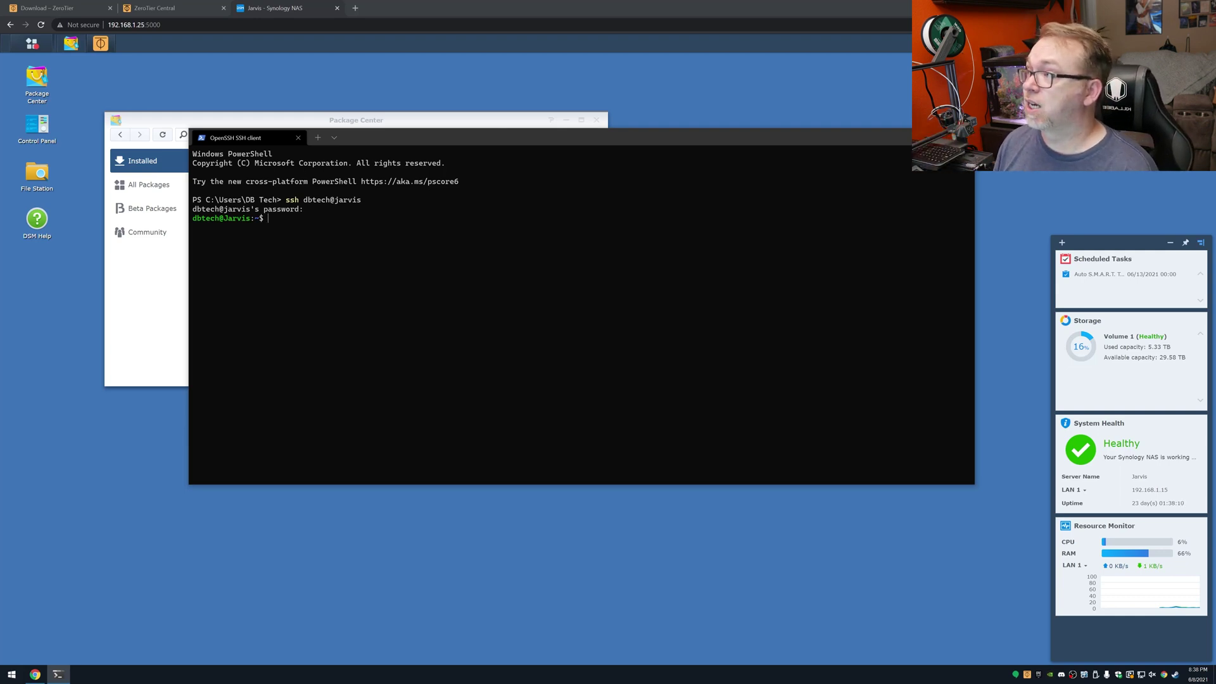
Step: Check the ZeroTier CLI version, then run zerotier-cli join d5e5fb6537d8116b
type("zerot")
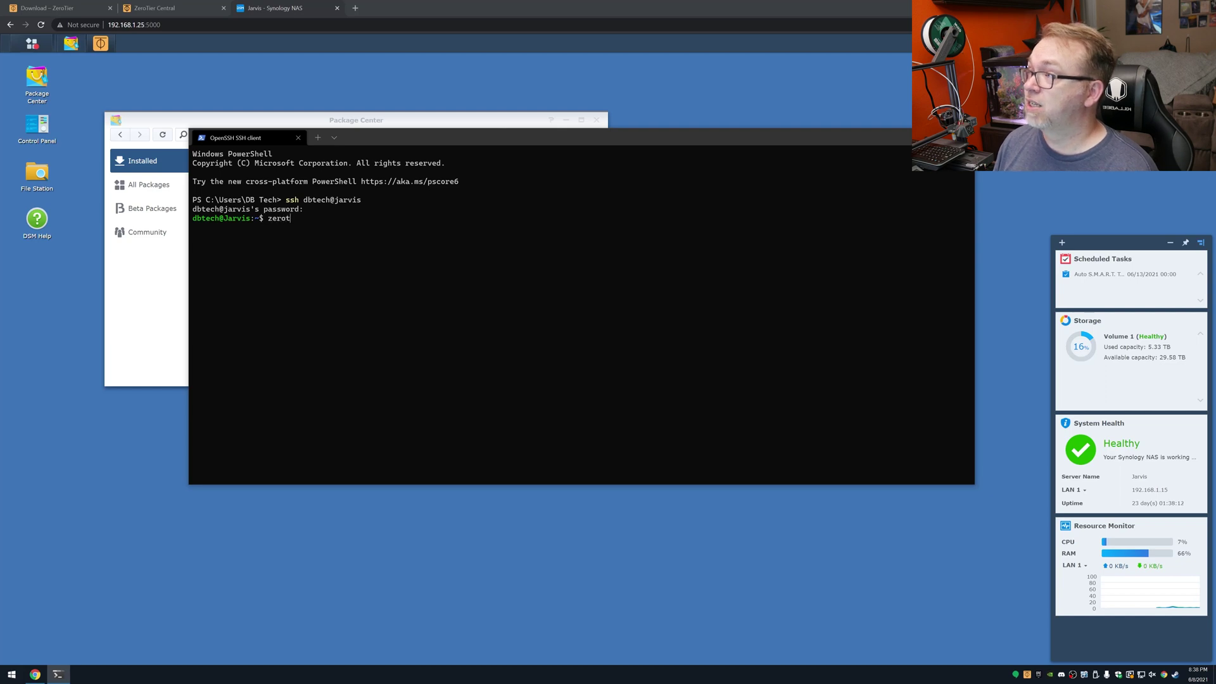
type("e")
type("ier-cli")
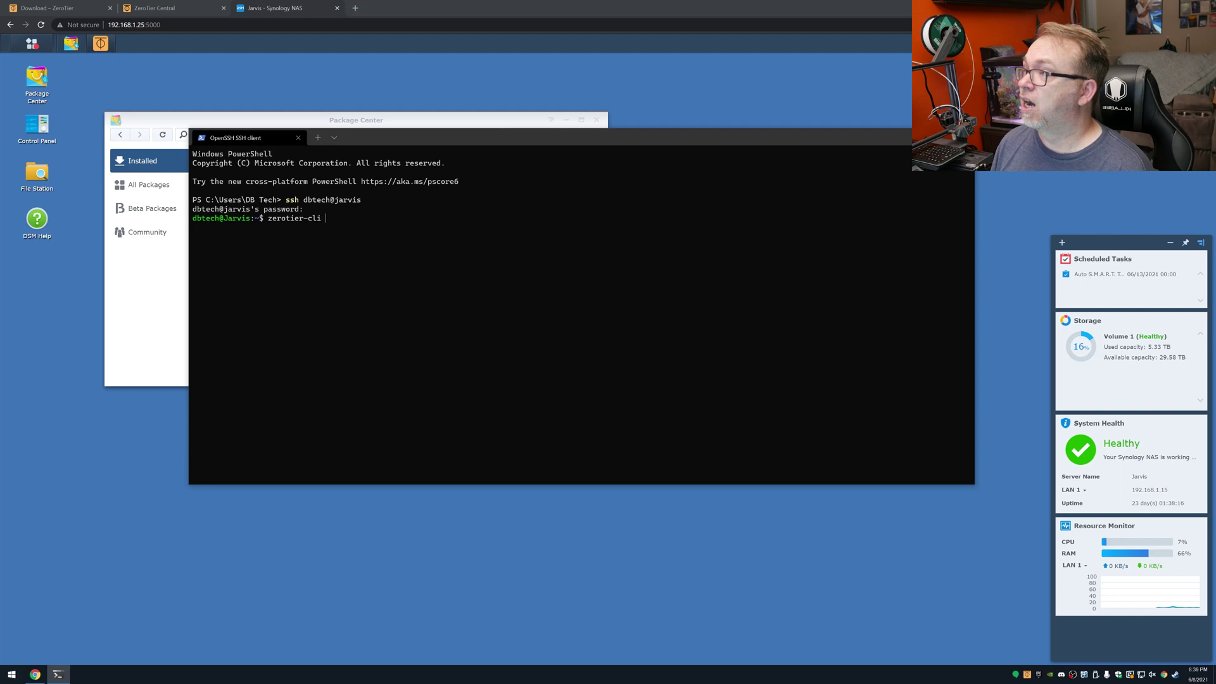
type(" -v")
key("Return")
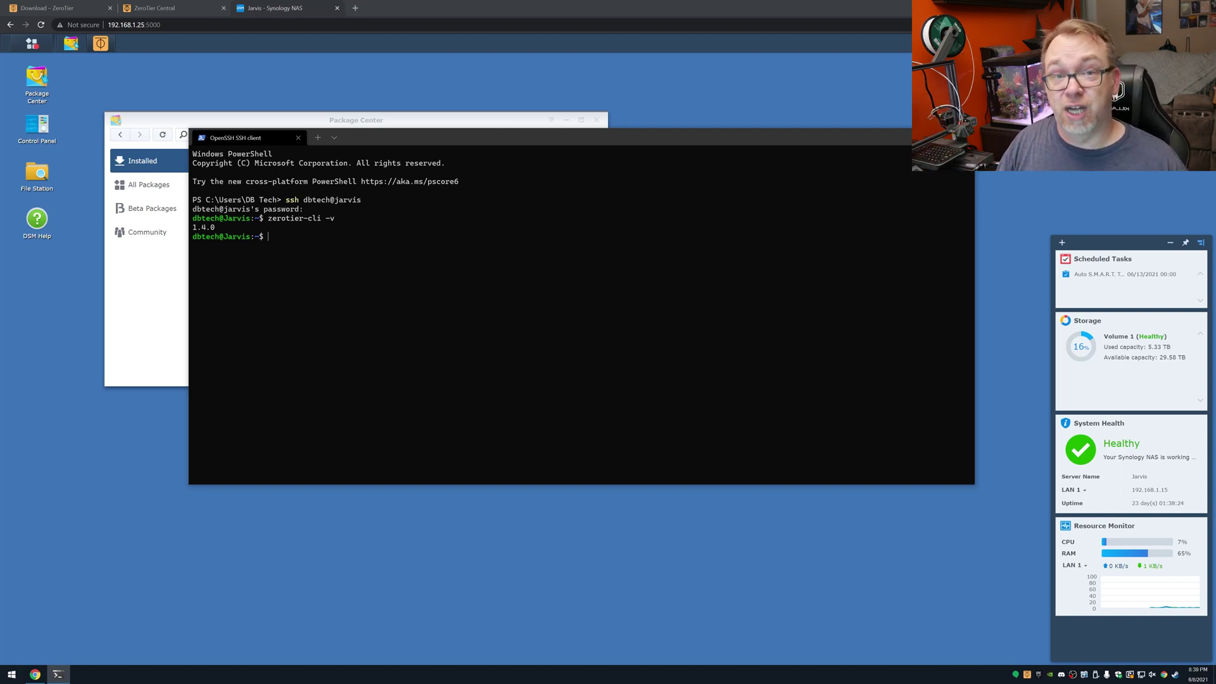
key("Up")
key("BackSpace")
key("BackSpace")
type("joing")
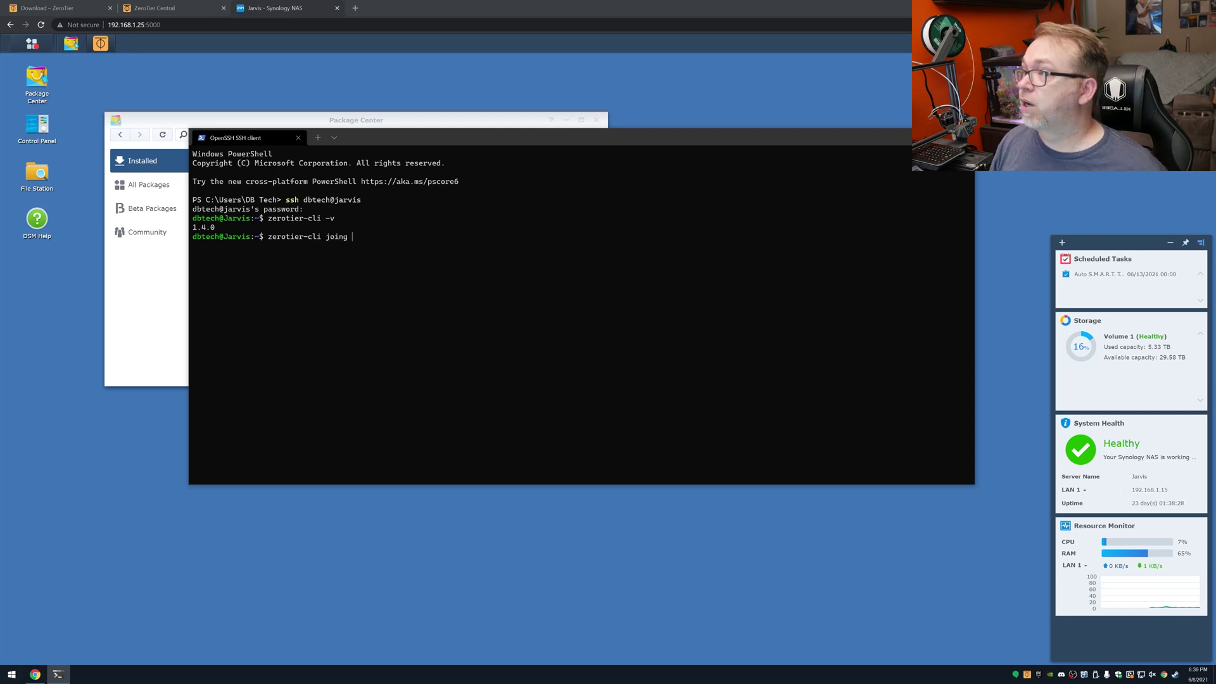
key("BackSpace")
type("d5e5fb6537d8116b")
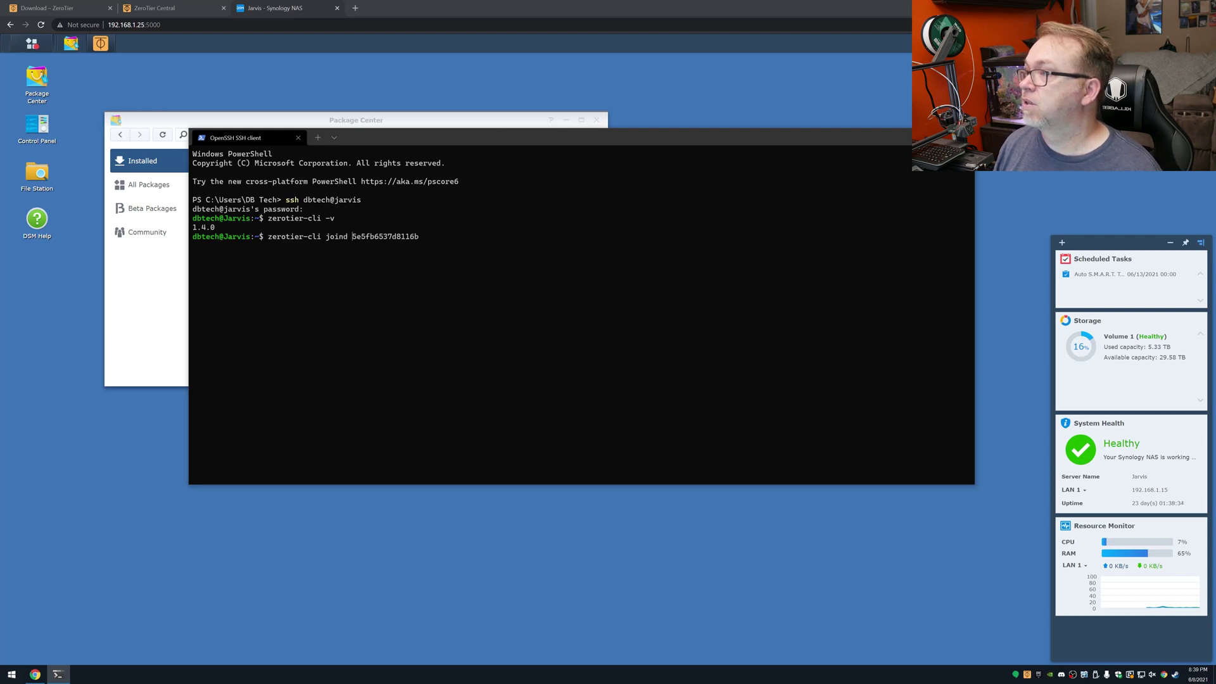
key("Return")
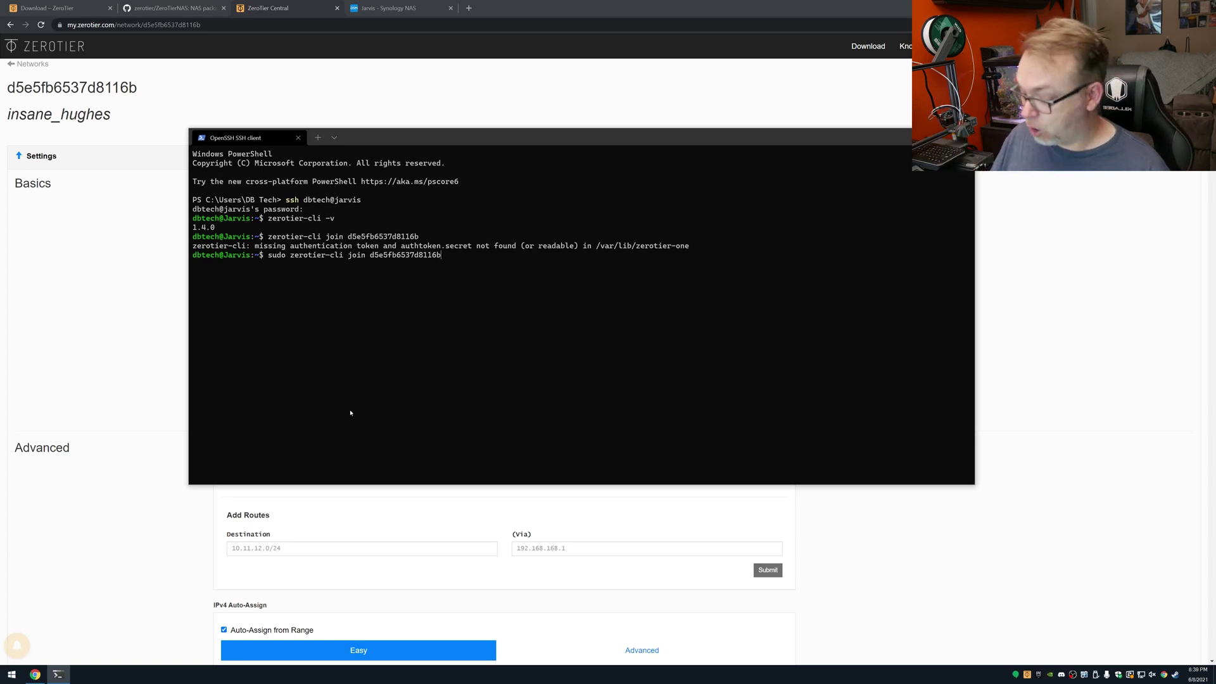
Step: Rerun the join with sudo to get '200 join OK', then refresh the ZeroTier Central network page
key("Return")
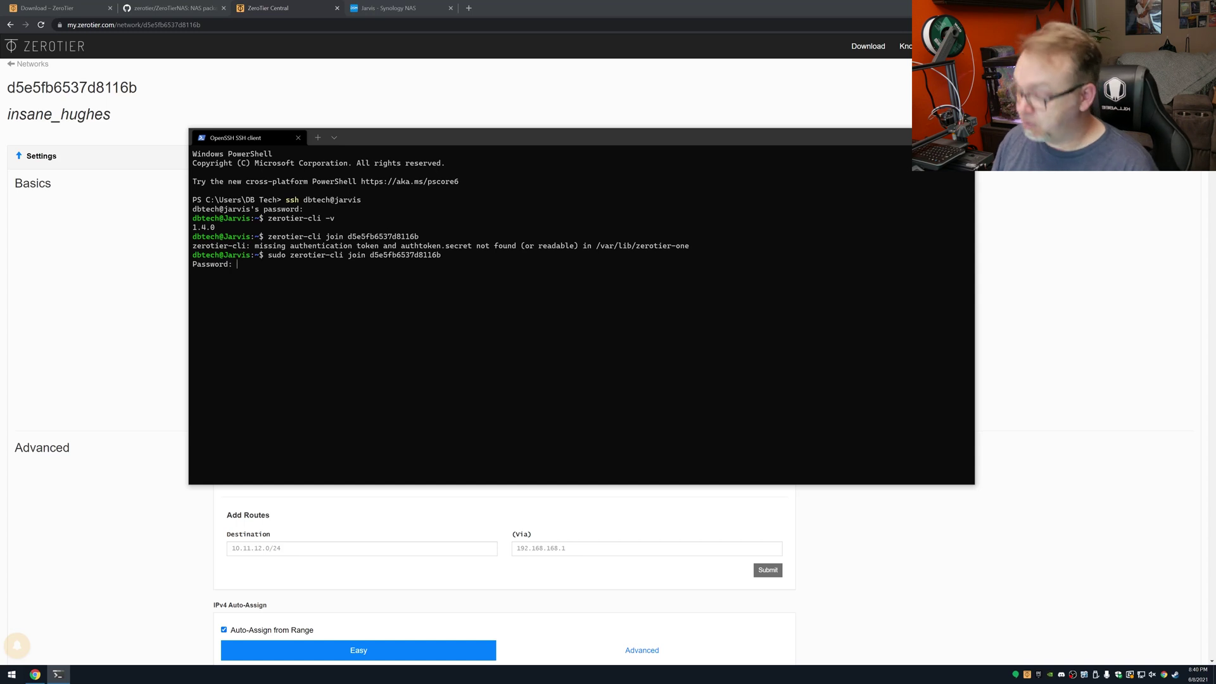
key("Return")
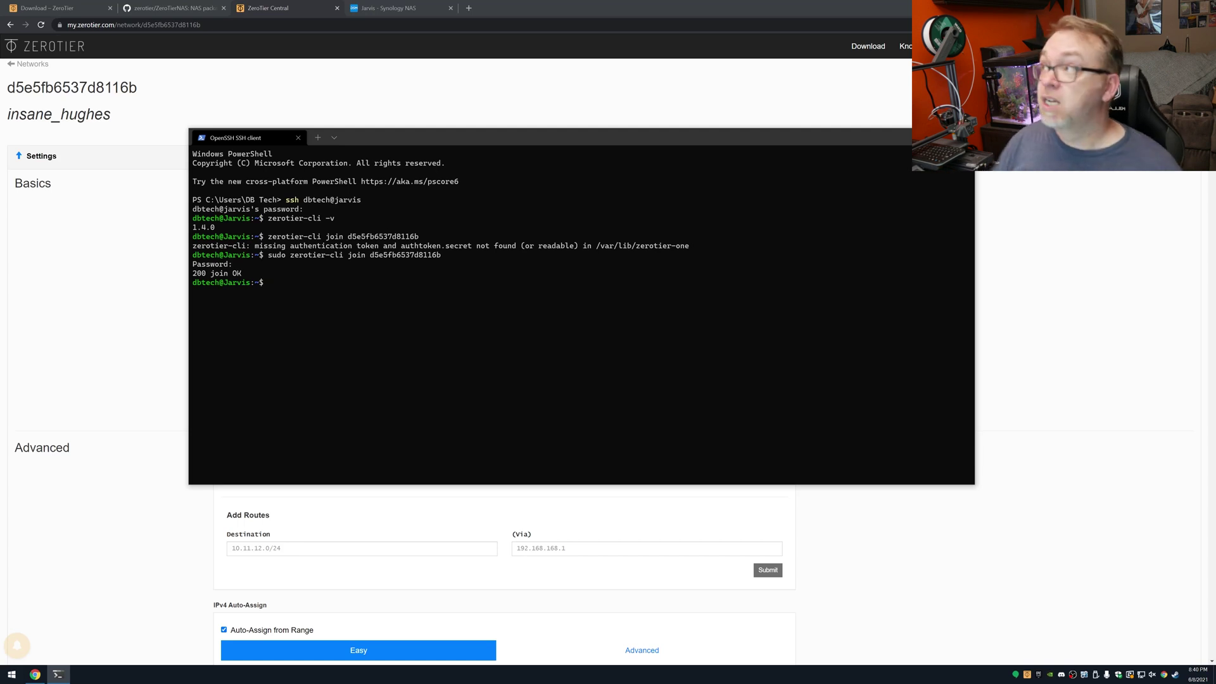
left_click(288, 3)
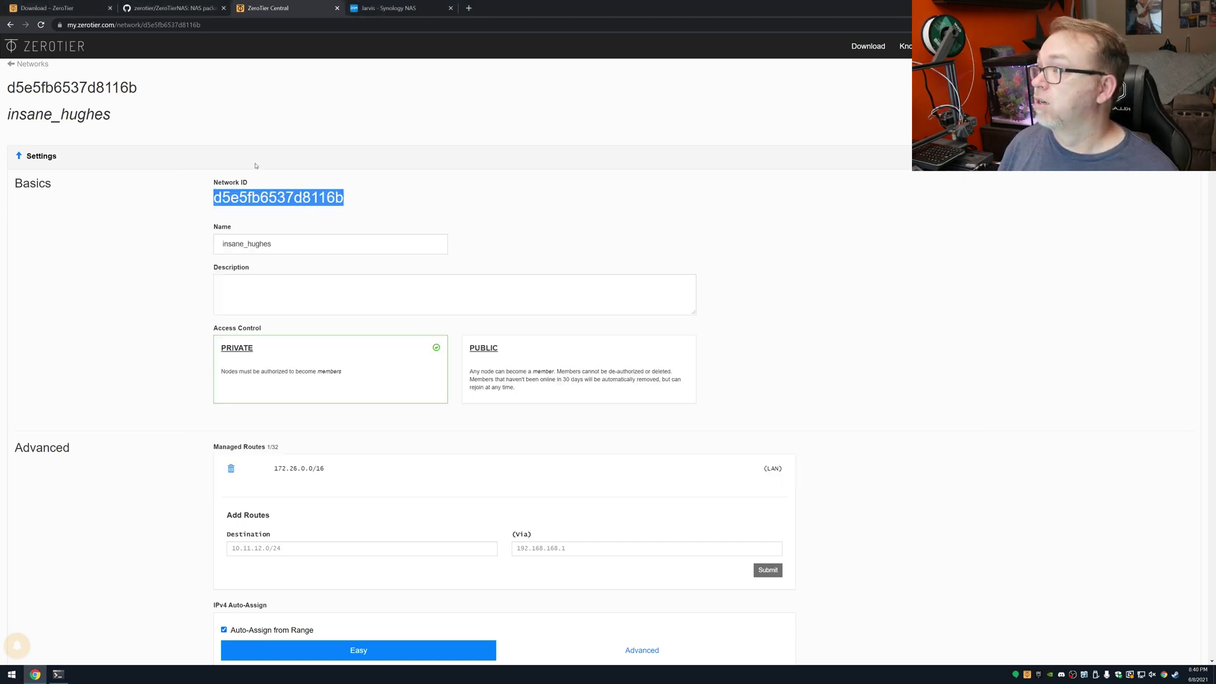
key("F5")
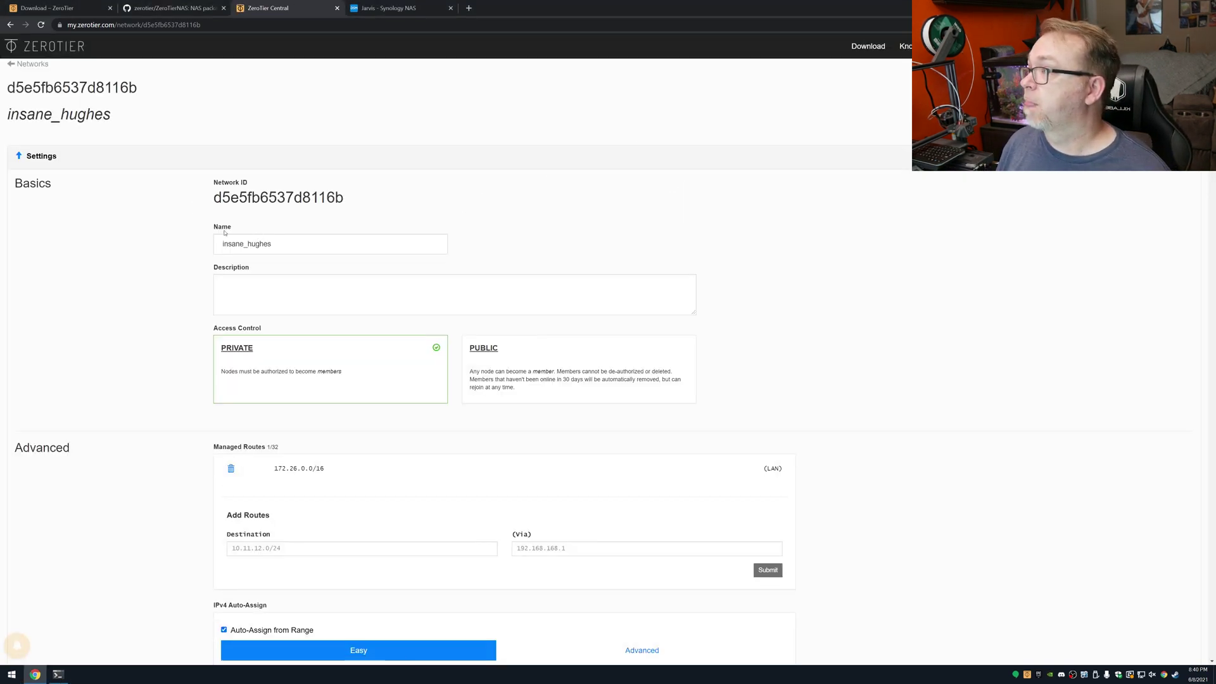
Step: Authorize member 32d7411805 in the Members list, then return to the Synology NAS tab
scroll(224, 233, "down", 12)
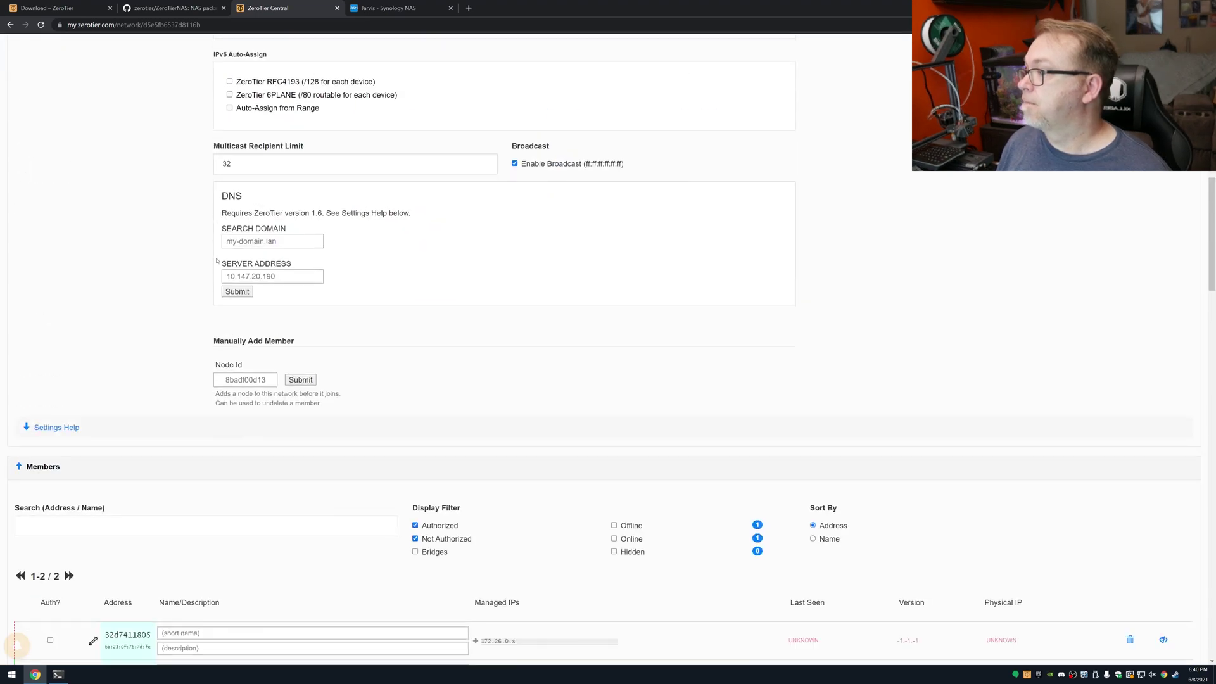
scroll(216, 271, "down", 3)
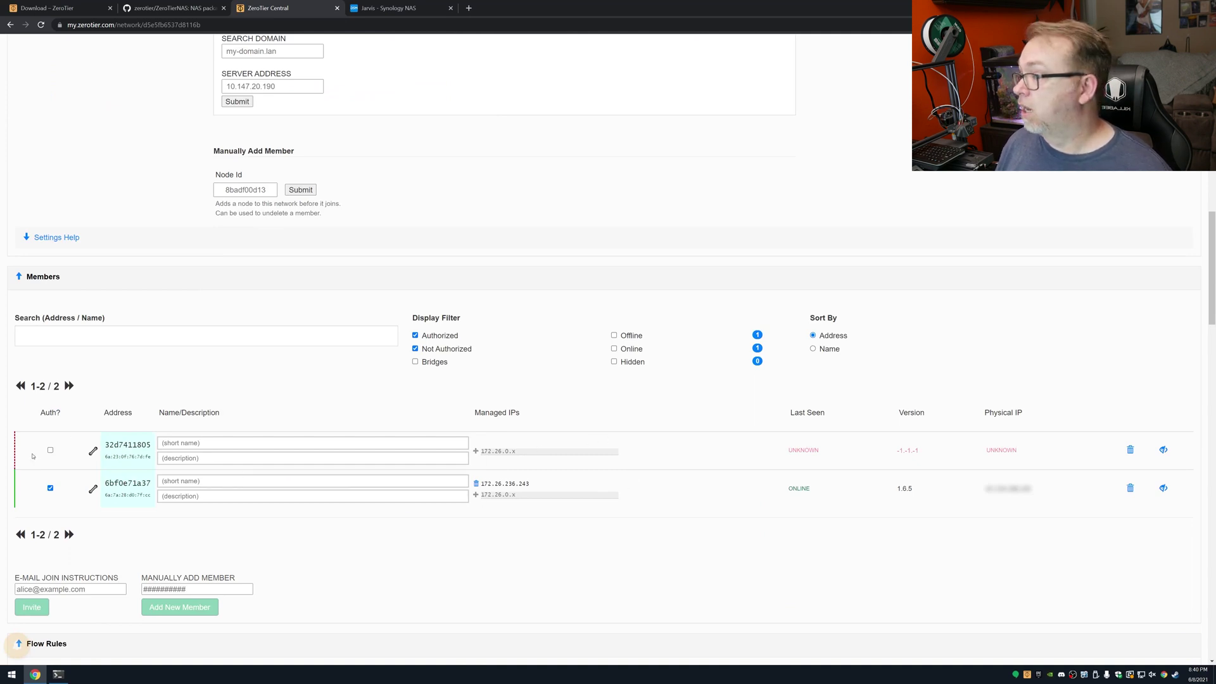
left_click(51, 451)
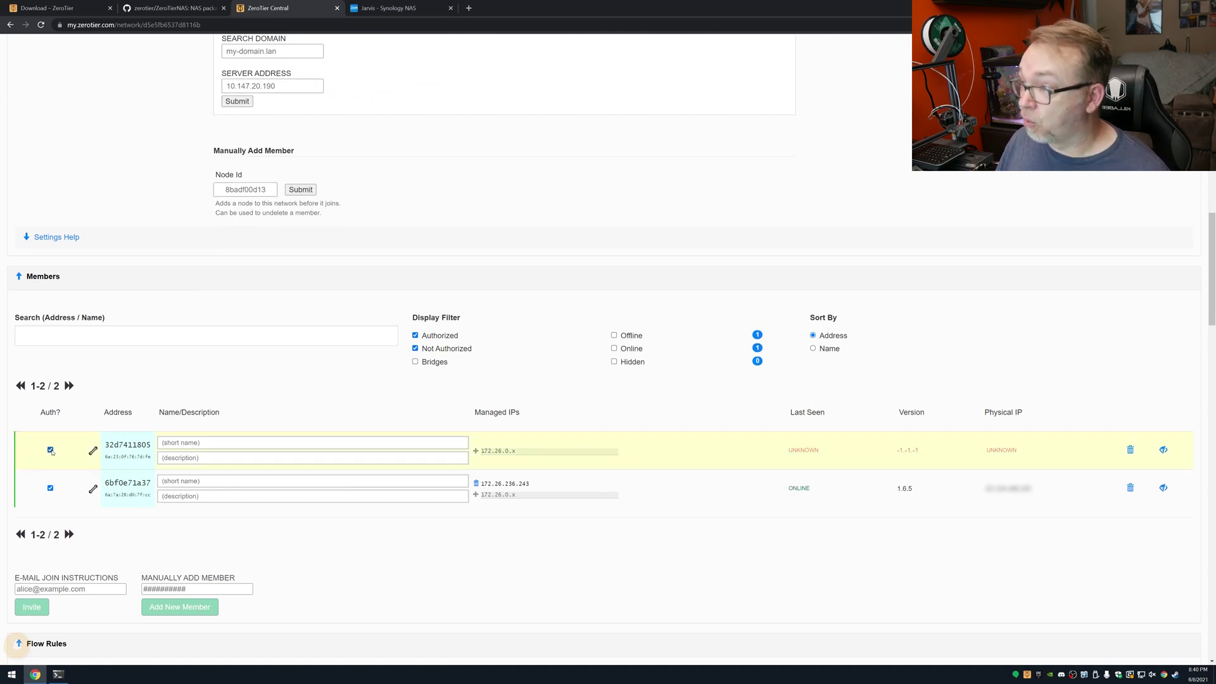
left_click(387, 8)
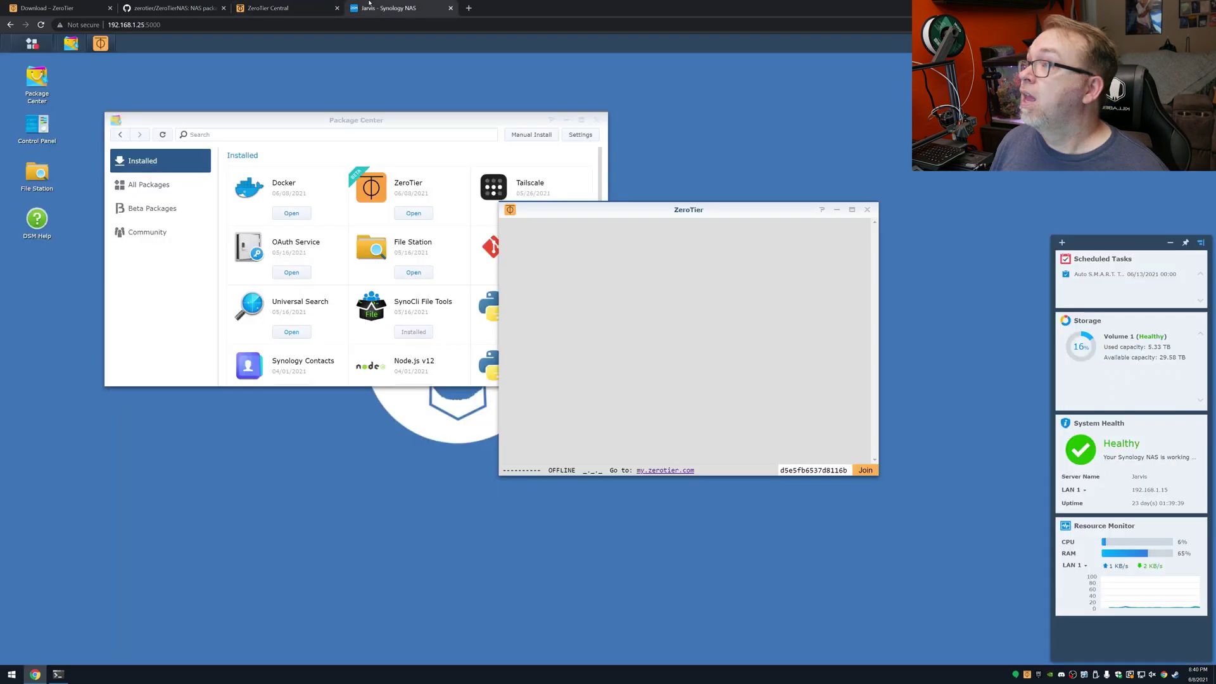
Step: Close the NAS's ZeroTier window and go back to the ZeroTier Central network page
left_click(867, 209)
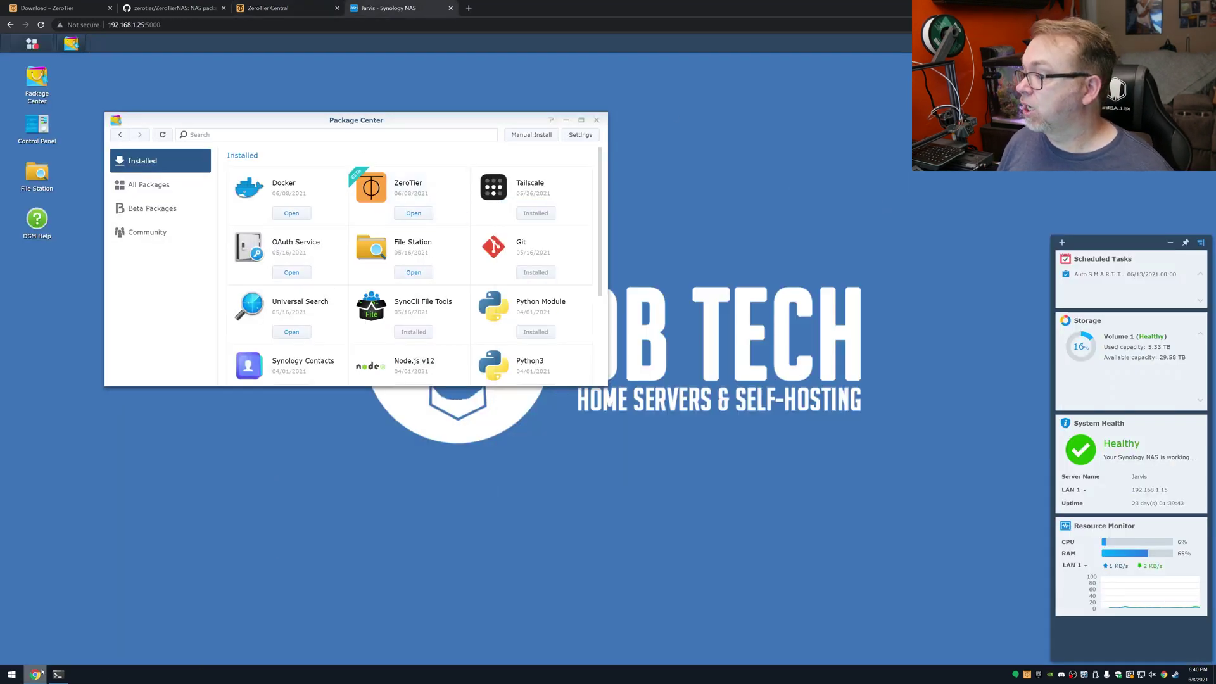
left_click(12, 674)
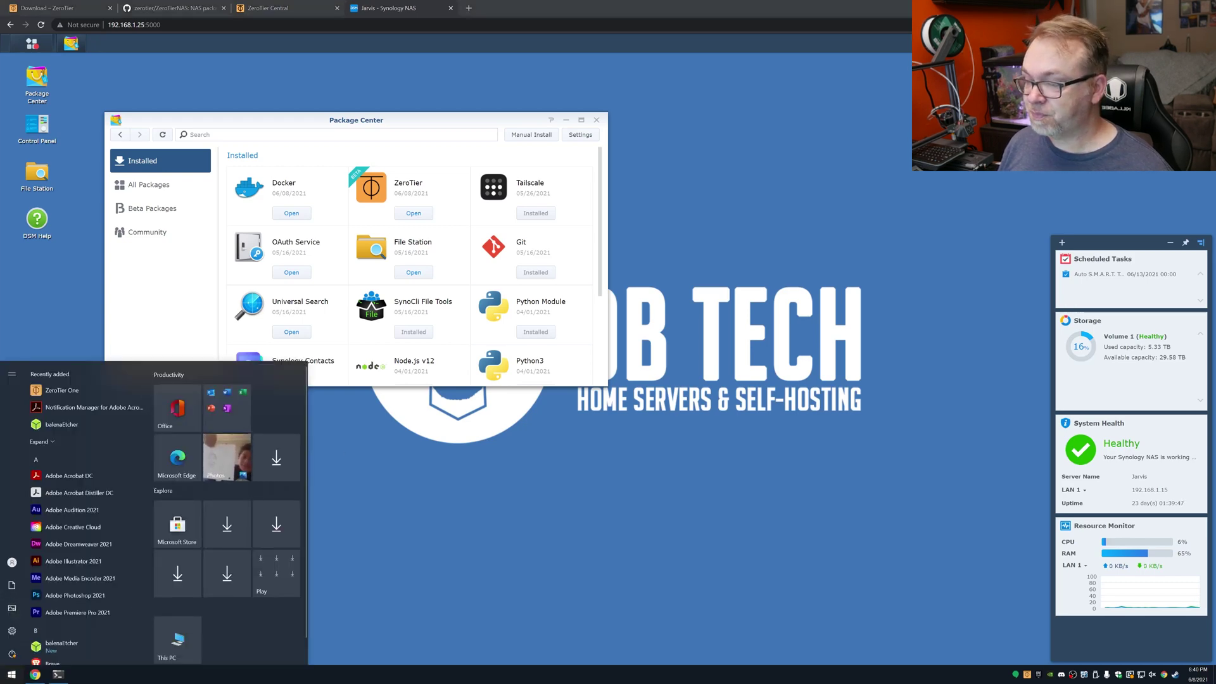
left_click(410, 161)
key("ctrl+shift+Tab")
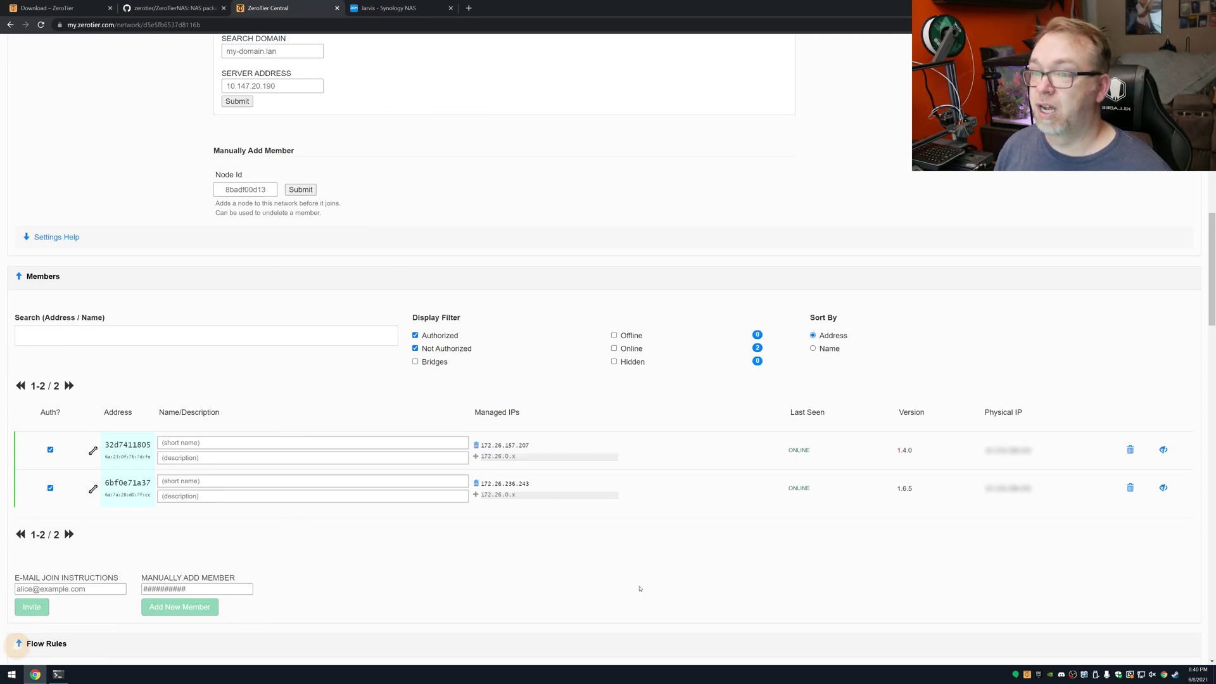
Step: Name the members Jarvis and My PC, select Jarvis's IP 172.26.157.207, and open File Explorer
key("F5")
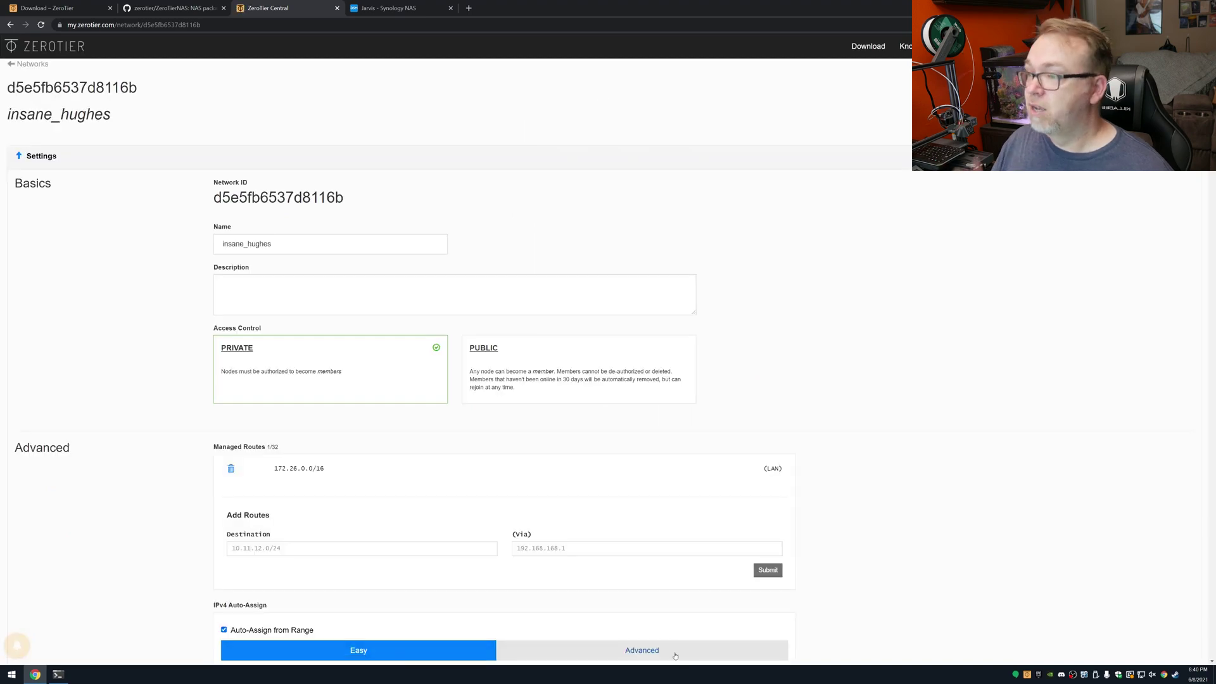
scroll(687, 636, "down", 15)
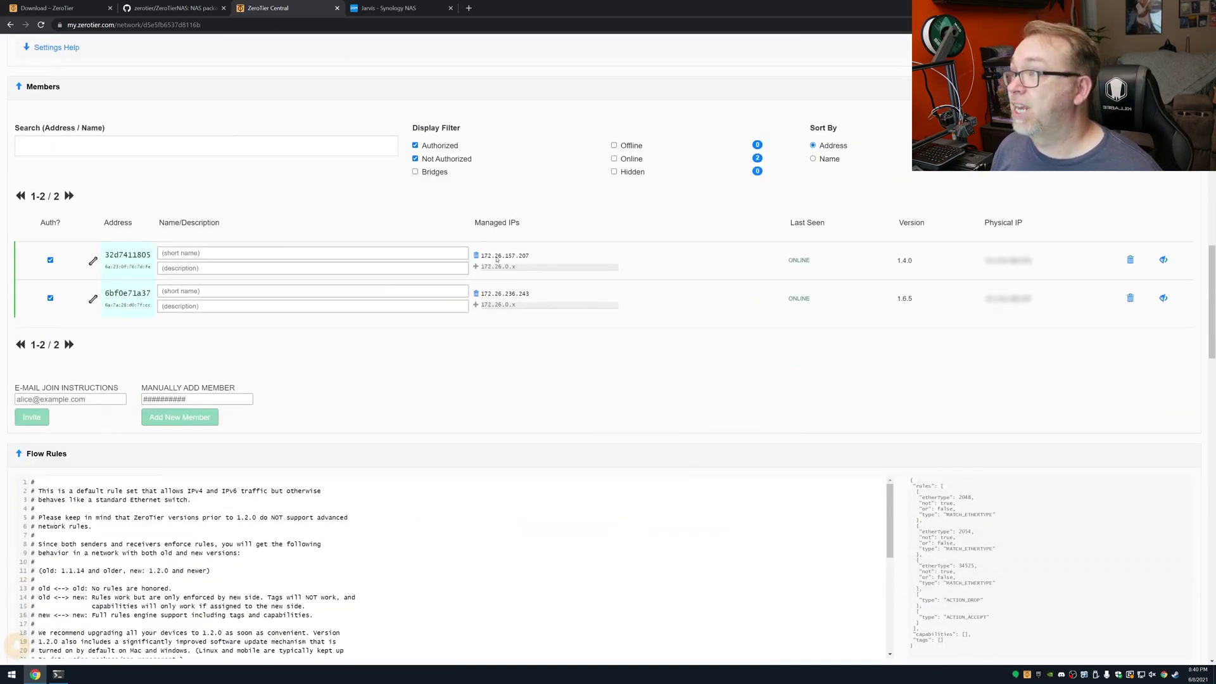
left_click(165, 252)
type("Jarvis")
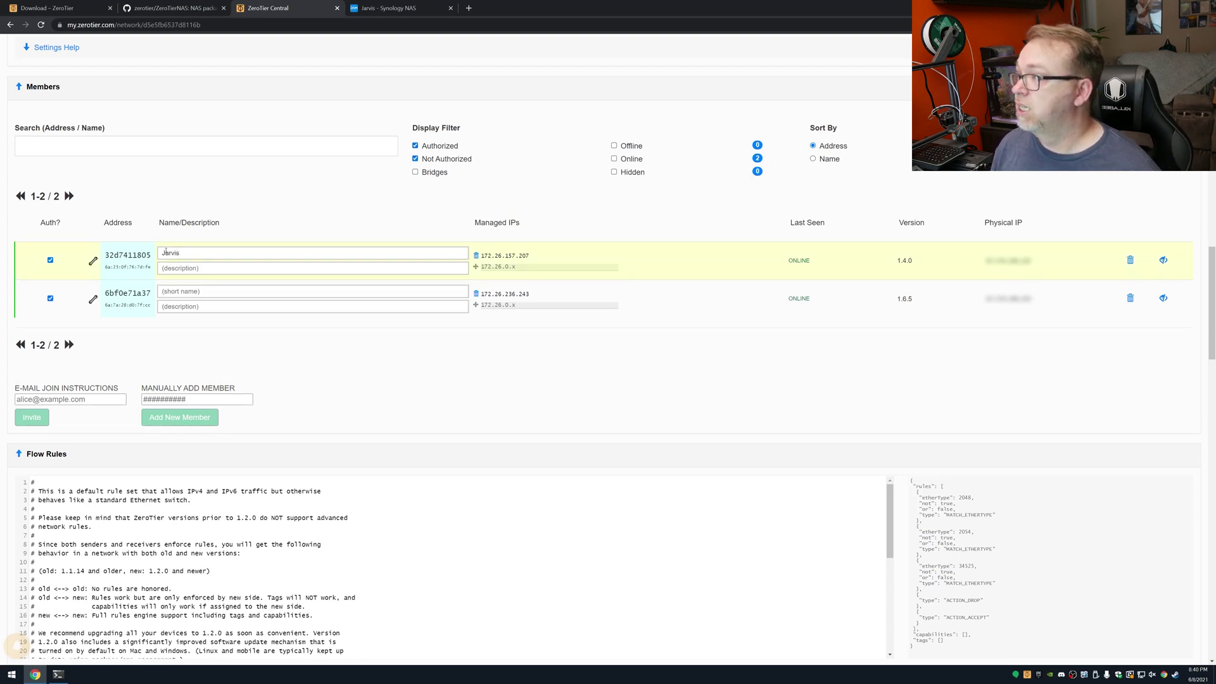
left_click(162, 290)
type("My PC")
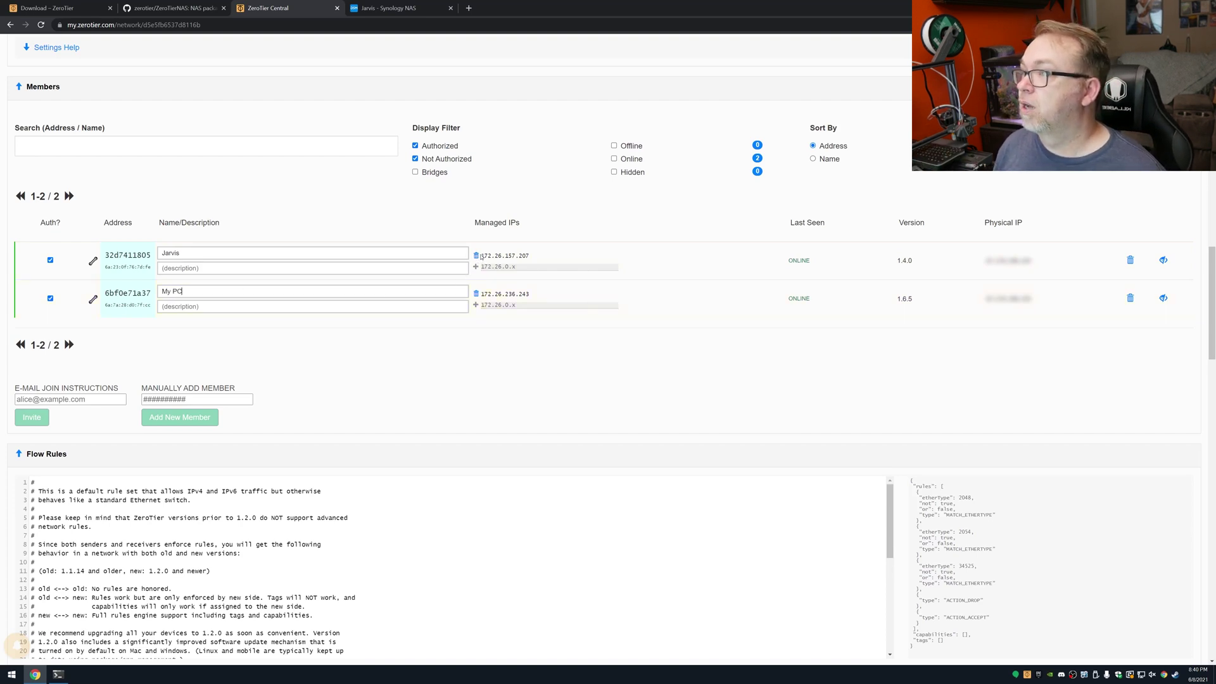
left_click_drag(531, 256, 481, 256)
key("super+e")
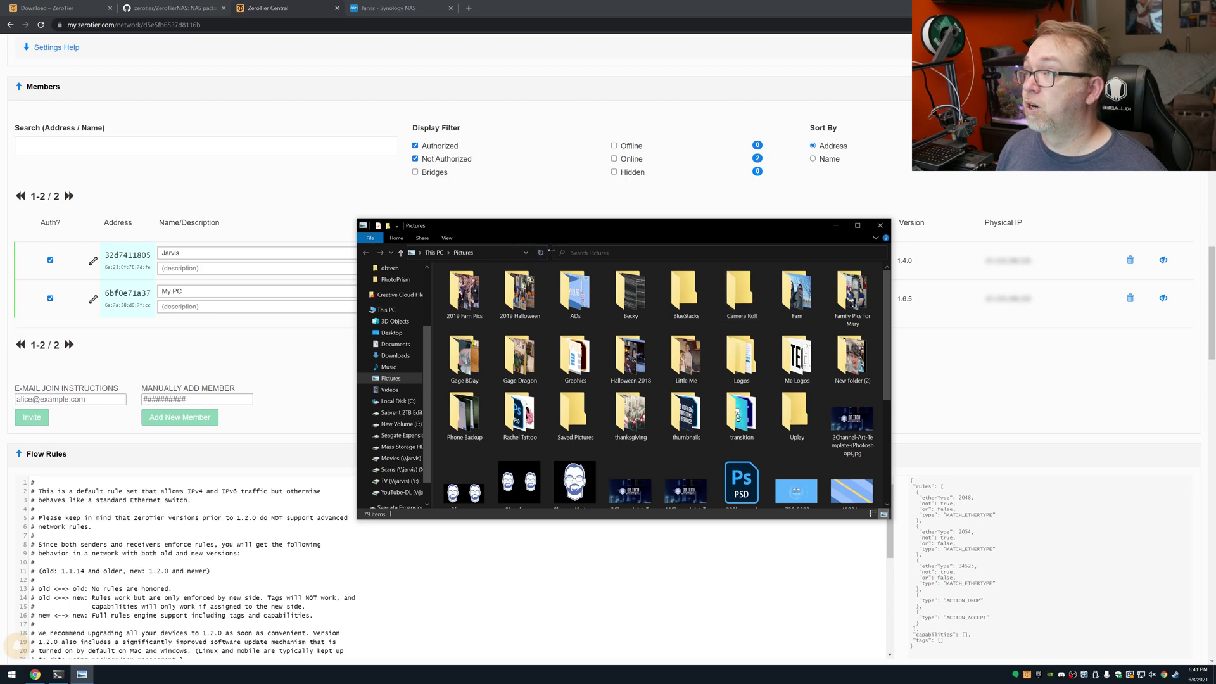
Step: Browse the NAS shares at \\172.26.157.207 and, in a second window, at \\jarvis
left_click(629, 253)
type("\\172.26.157.207")
key("Return")
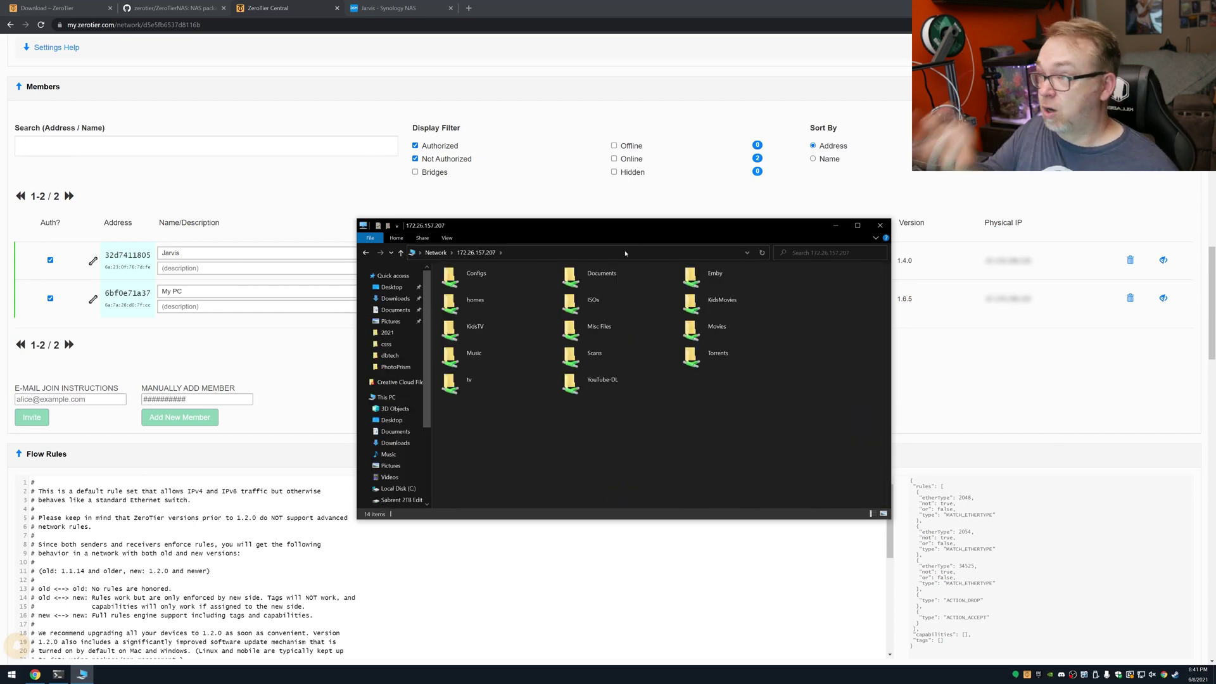
key("ctrl+n")
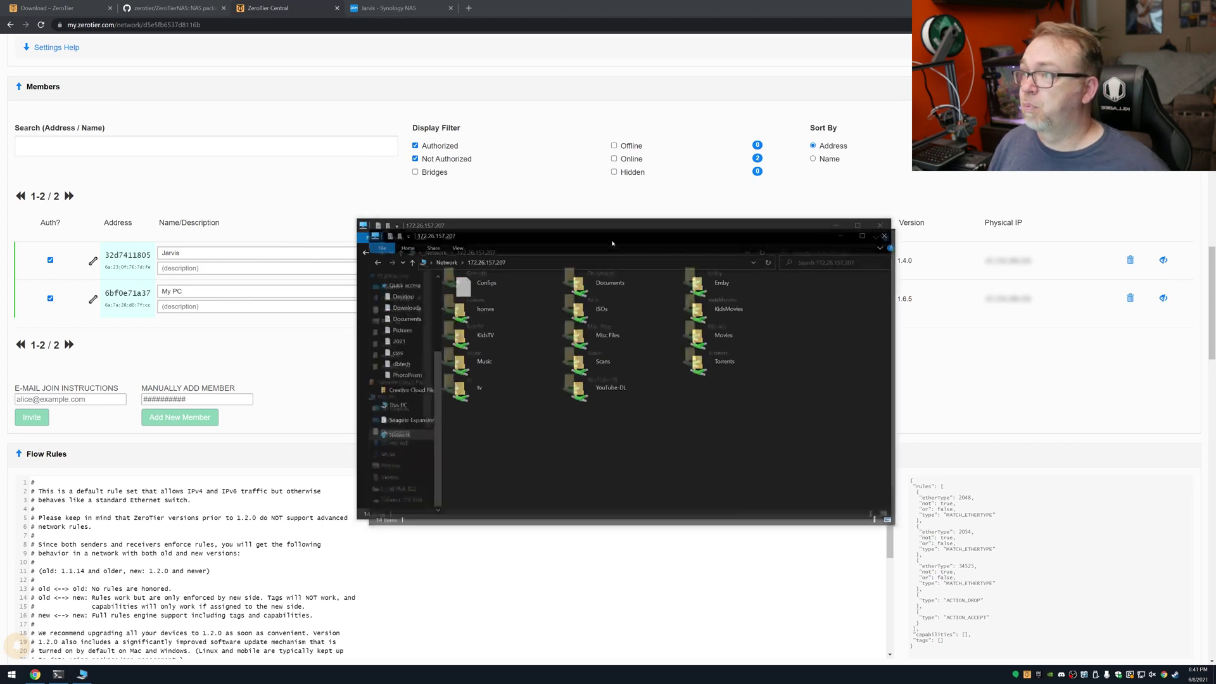
key("alt+d")
type("\\\\jarvis")
key("Return")
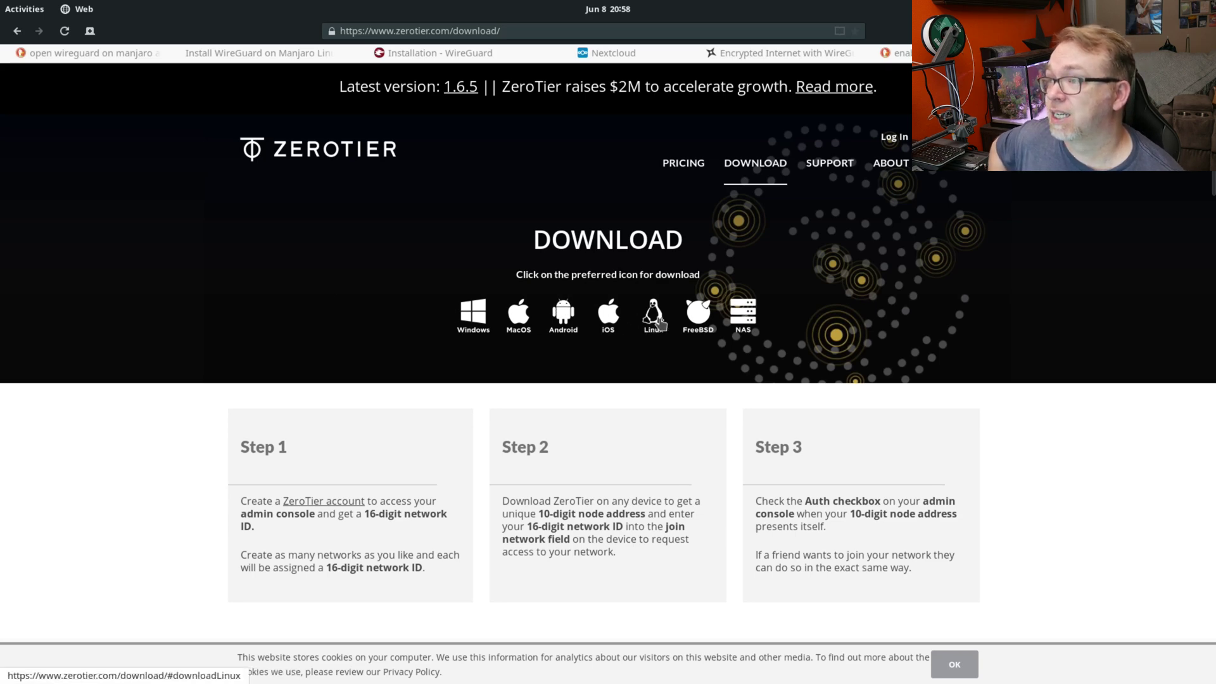
Step: Jump to the Linux (DEB/RPM) section showing the one-line curl install command
left_click(653, 313)
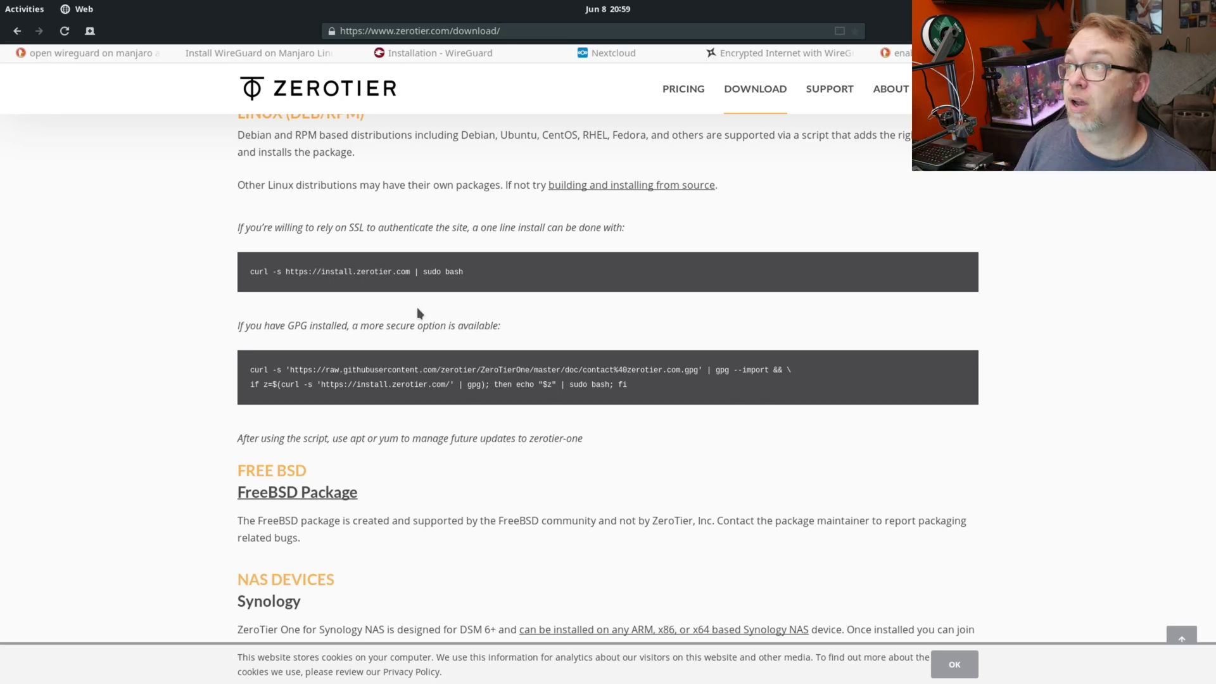
Step: In the terminal, check the snap version and install the zerotier snap, which installs zerotier 1.6.5
left_click(15, 12)
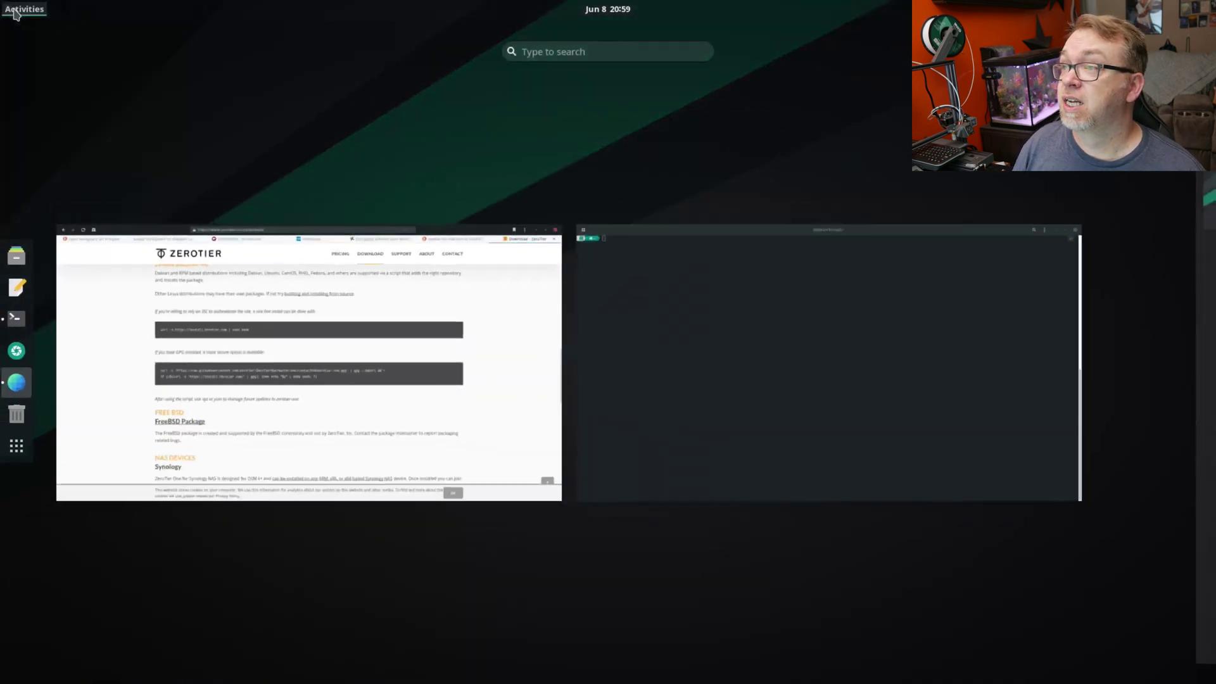
left_click(641, 292)
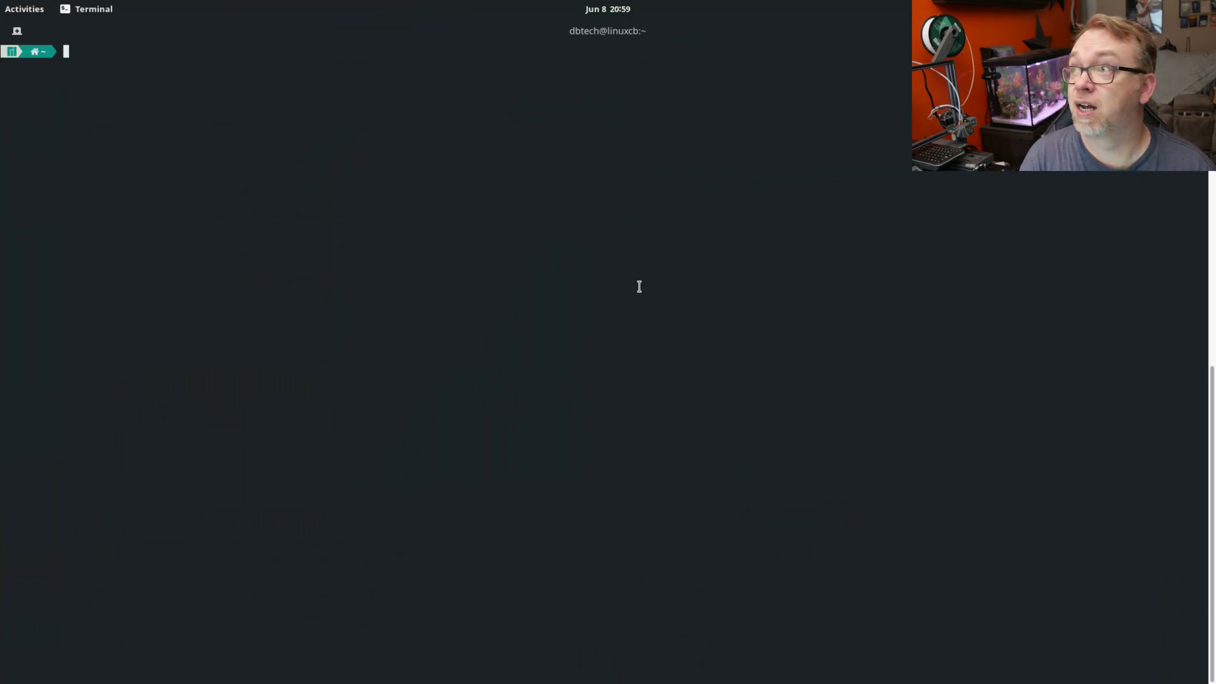
type("sudo snap version")
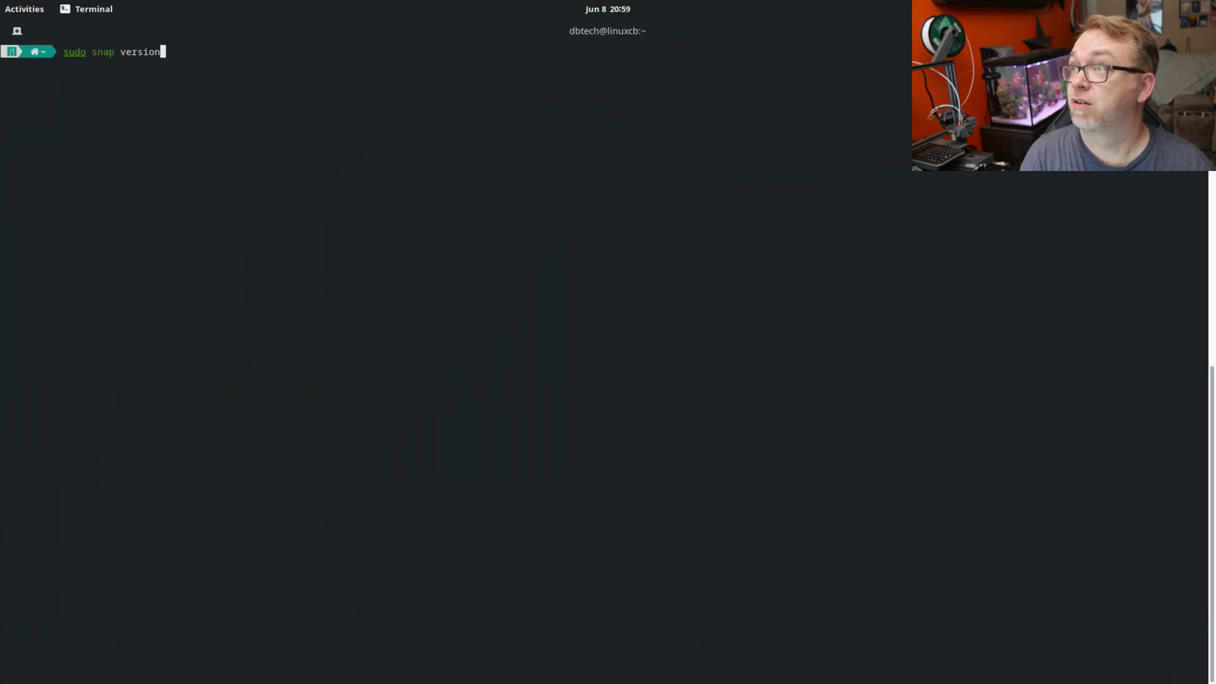
key("Return")
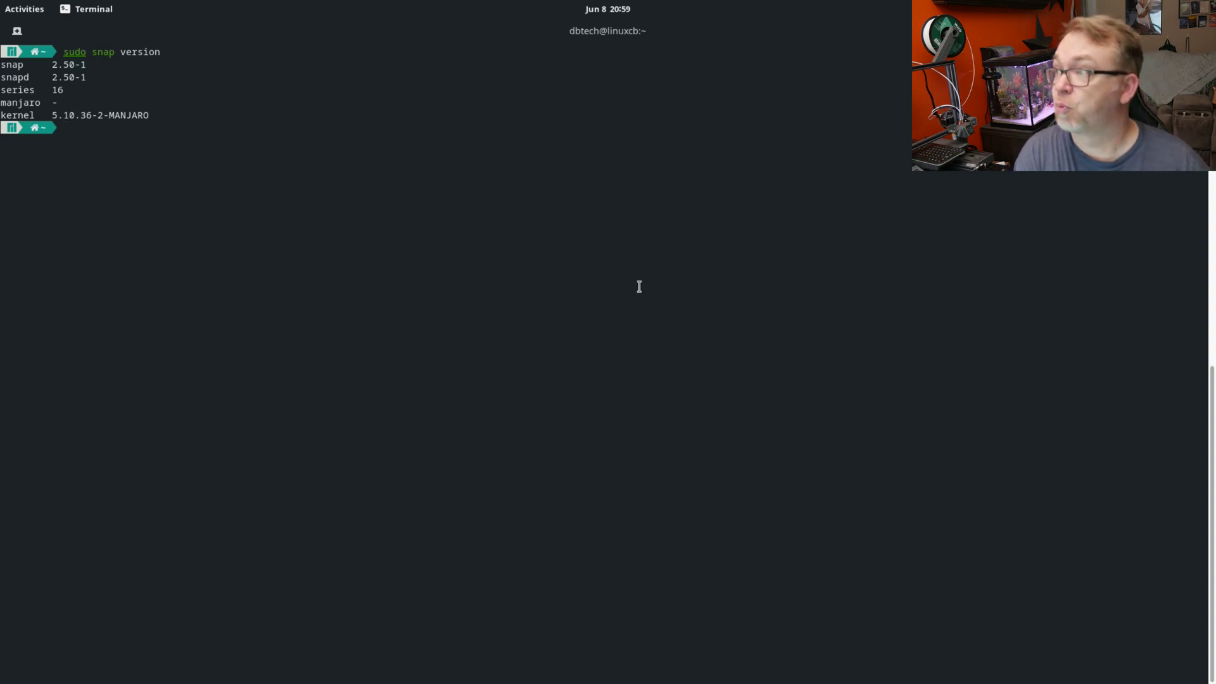
type("sudo sn")
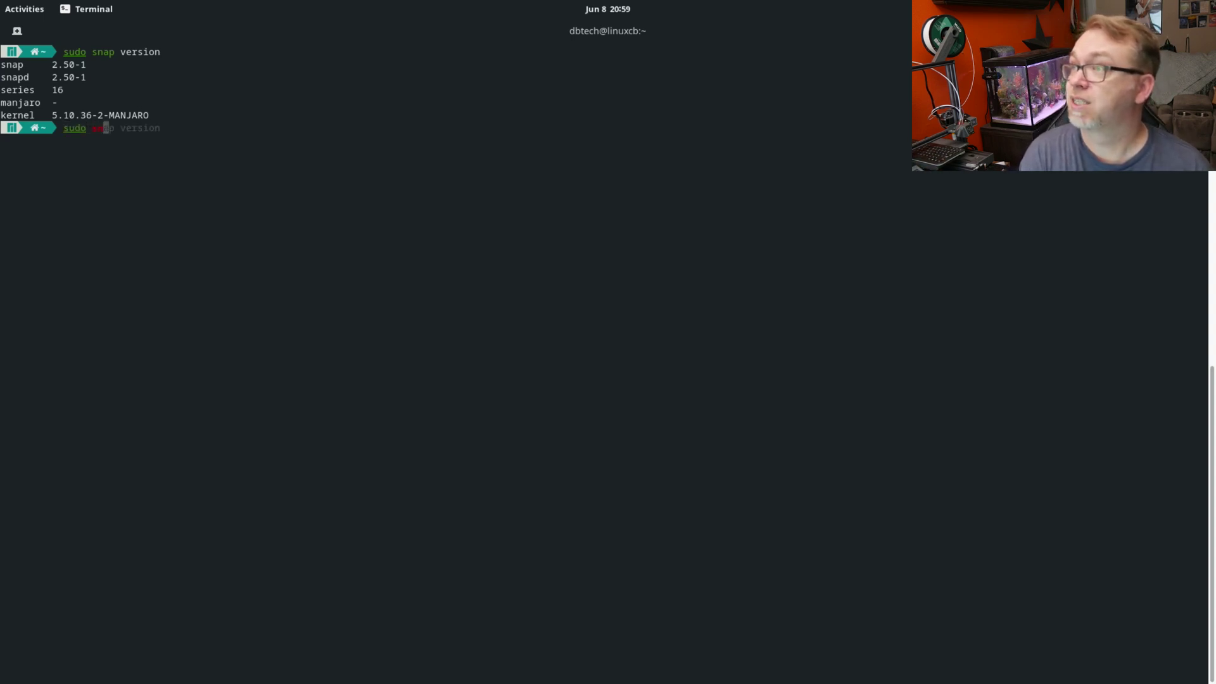
type("ap instal")
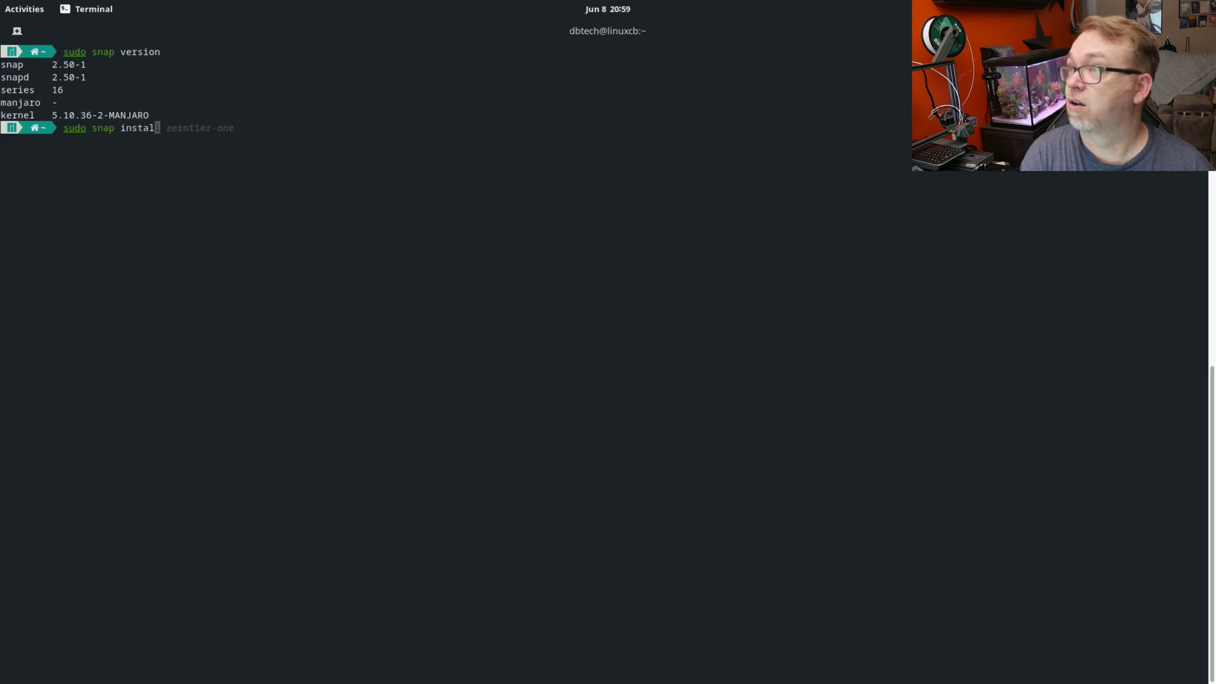
type("l z")
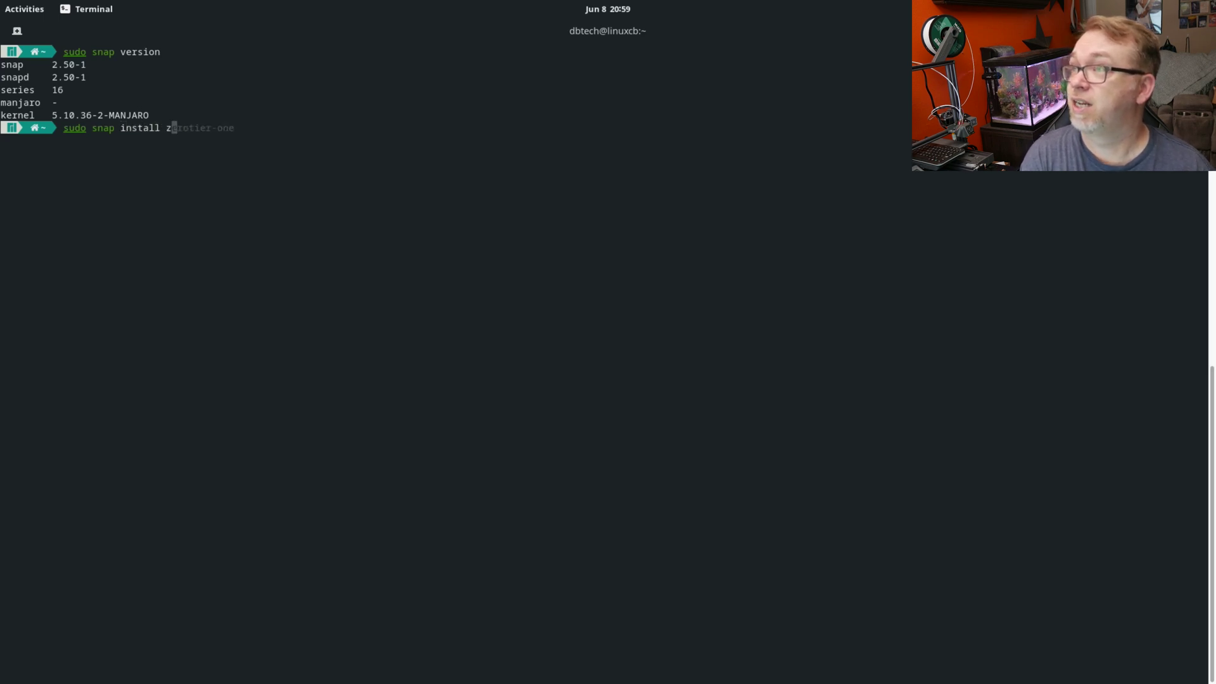
type("erotier")
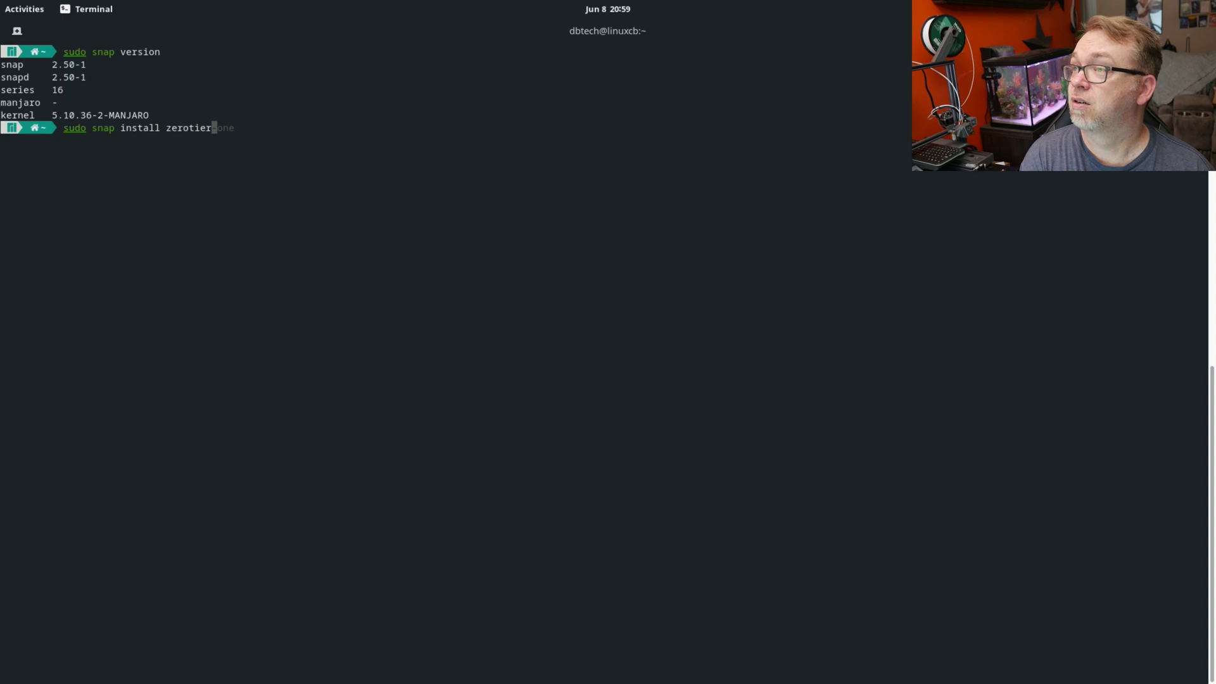
key("Return")
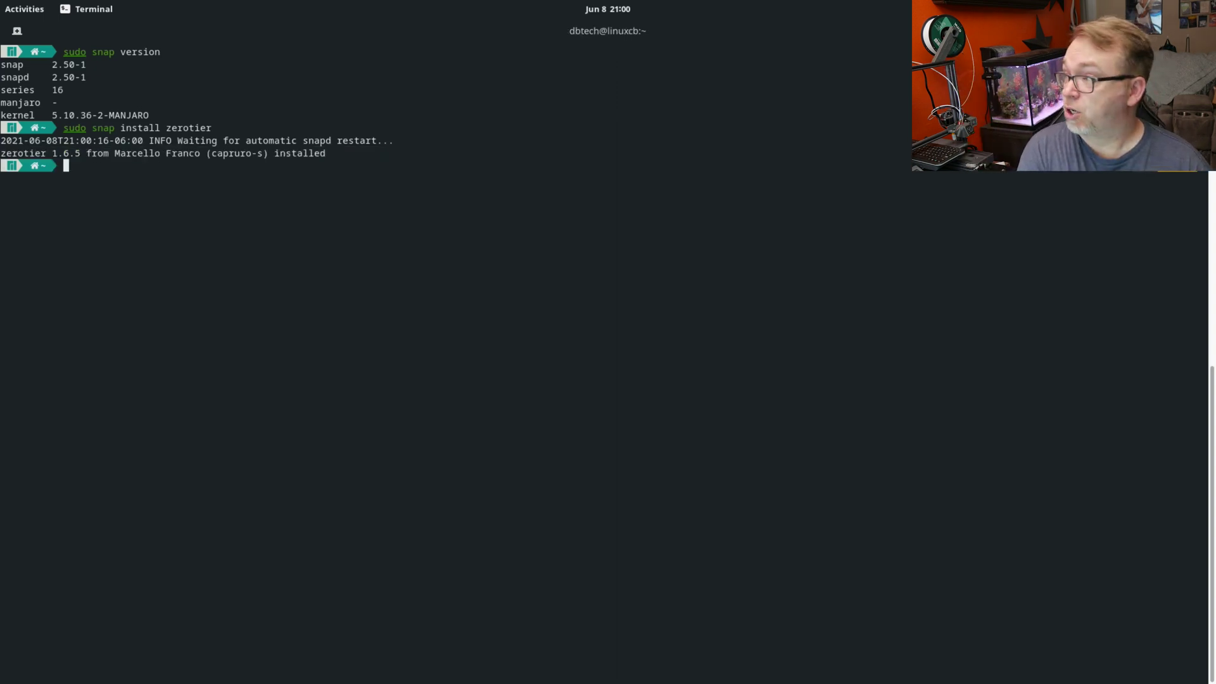
Step: Run zerotier-cli join d5e5fb6537d8116b with sudo, correcting the 'join' typo, to get 200 join OK
type("sudo ")
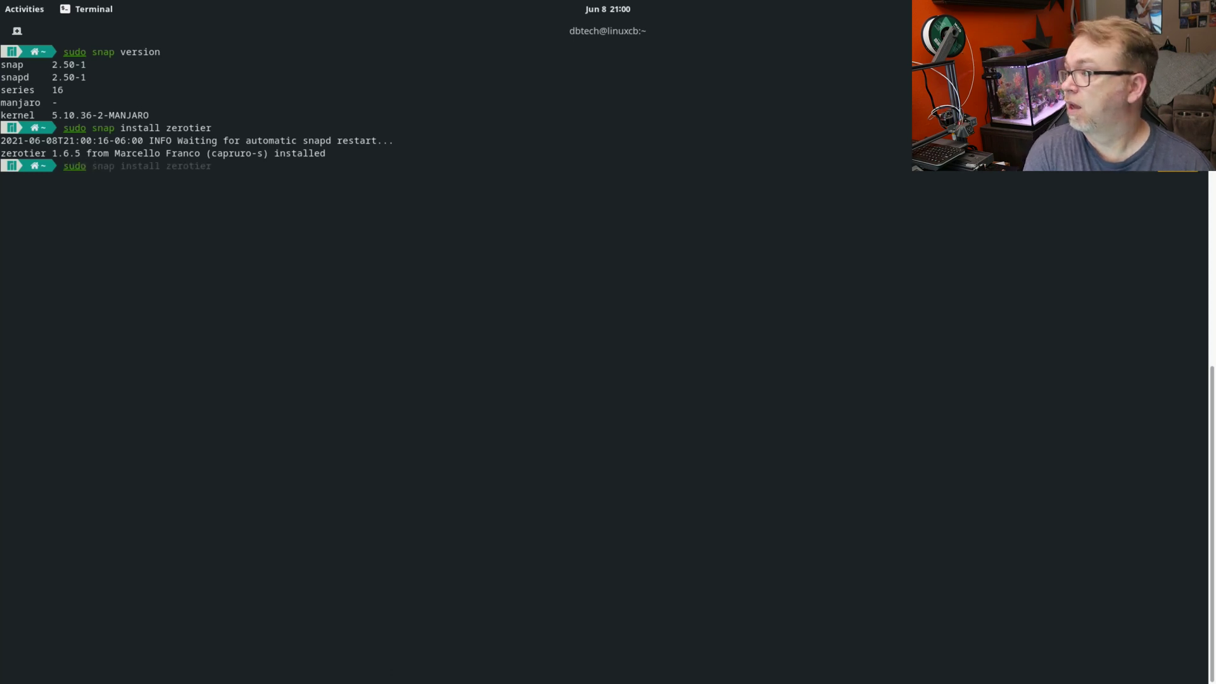
type("zerotier")
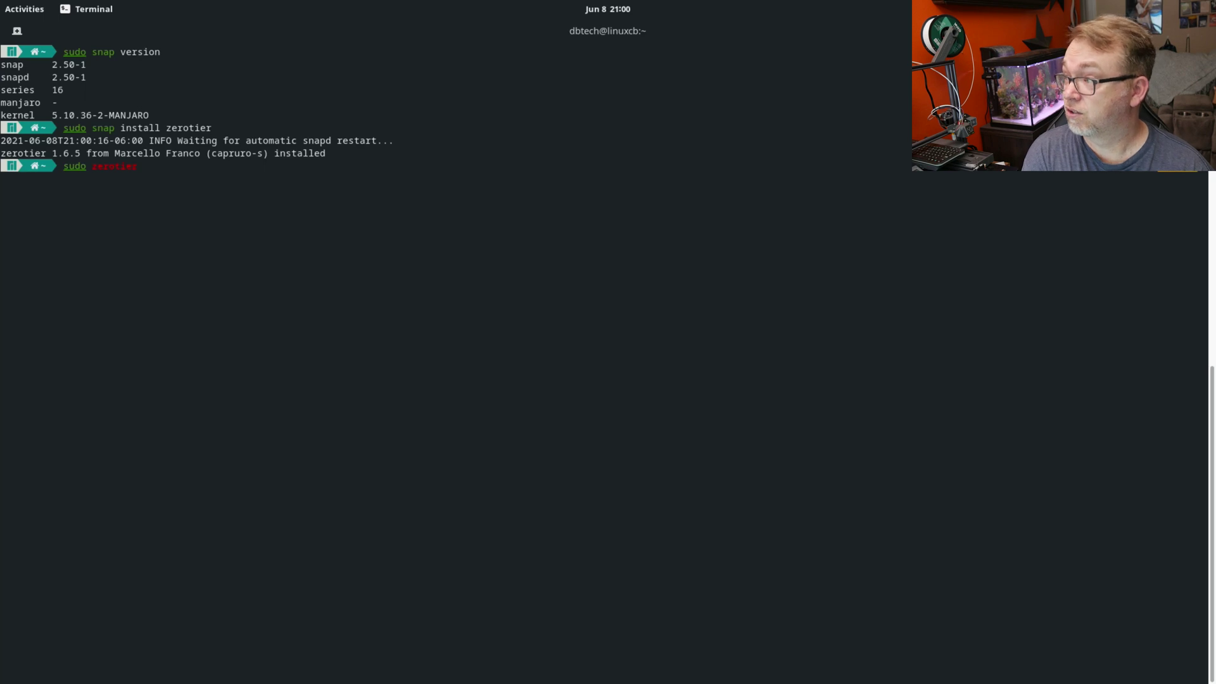
type(" zer")
type("otier")
type("-cli oin")
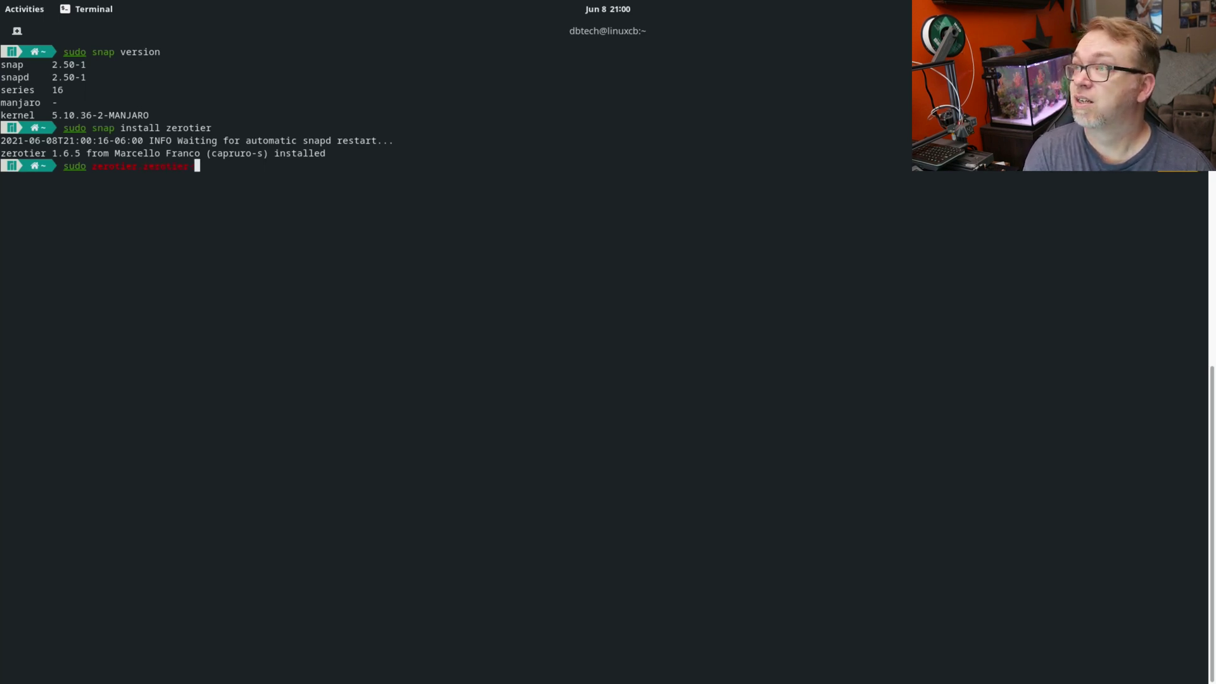
key("Left")
key("Left")
key("Left")
type("j")
key("End")
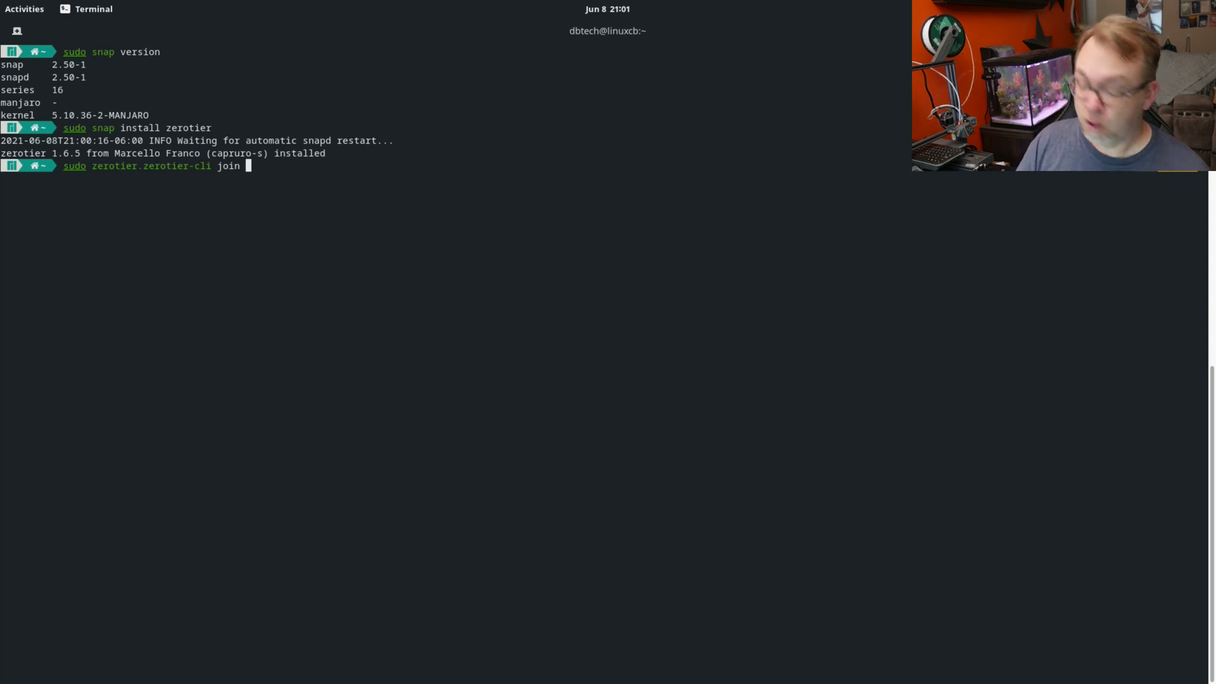
type("d5e5fb6537d8116b")
key("Return")
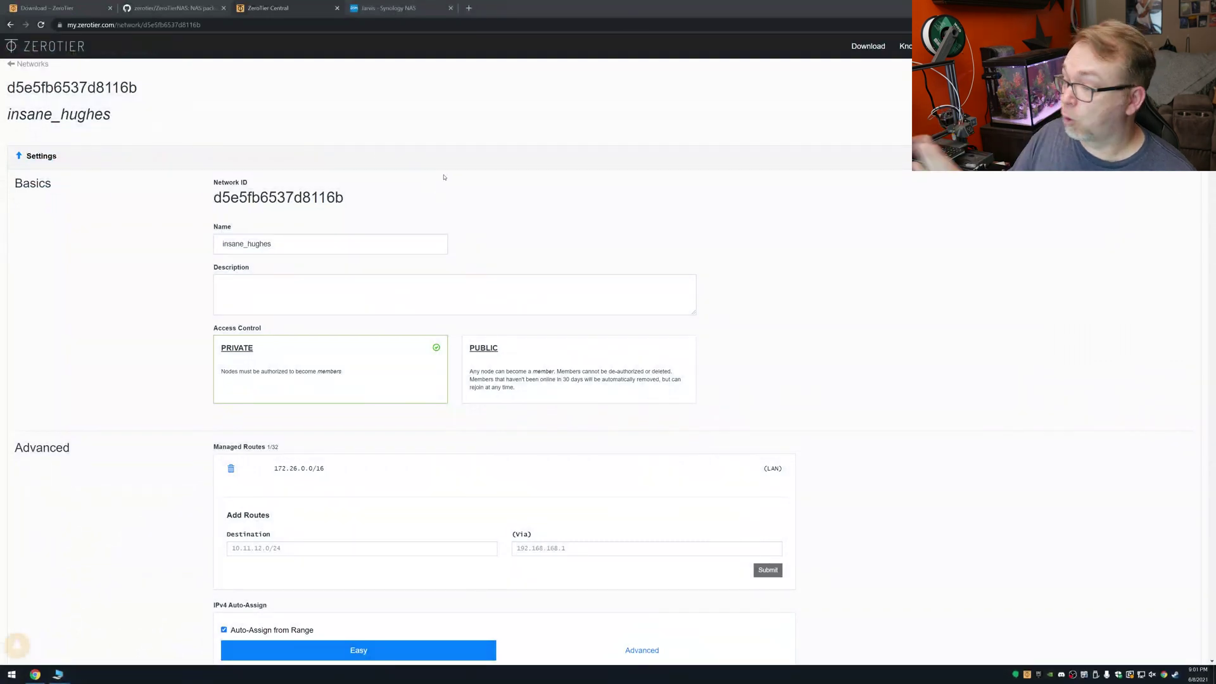
Step: Name the new member 19118ddcd1 Manjaro, refresh the page, and select its IP 172.26.17.124
scroll(440, 177, "down", 14)
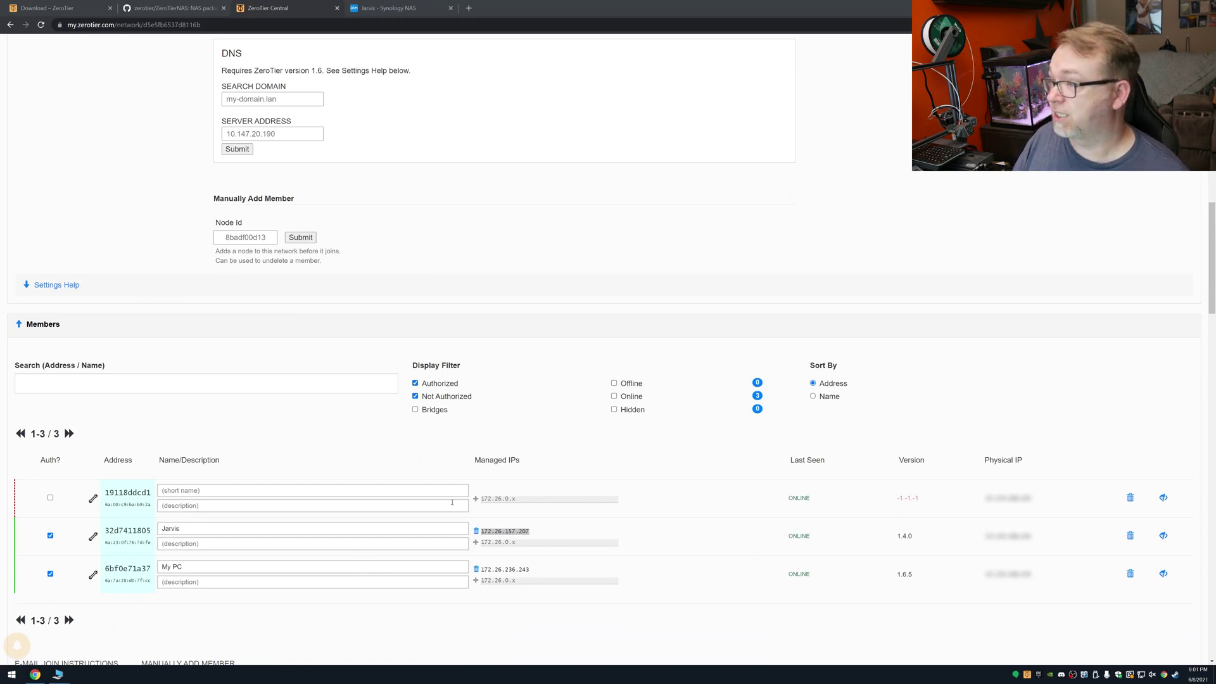
left_click(219, 491)
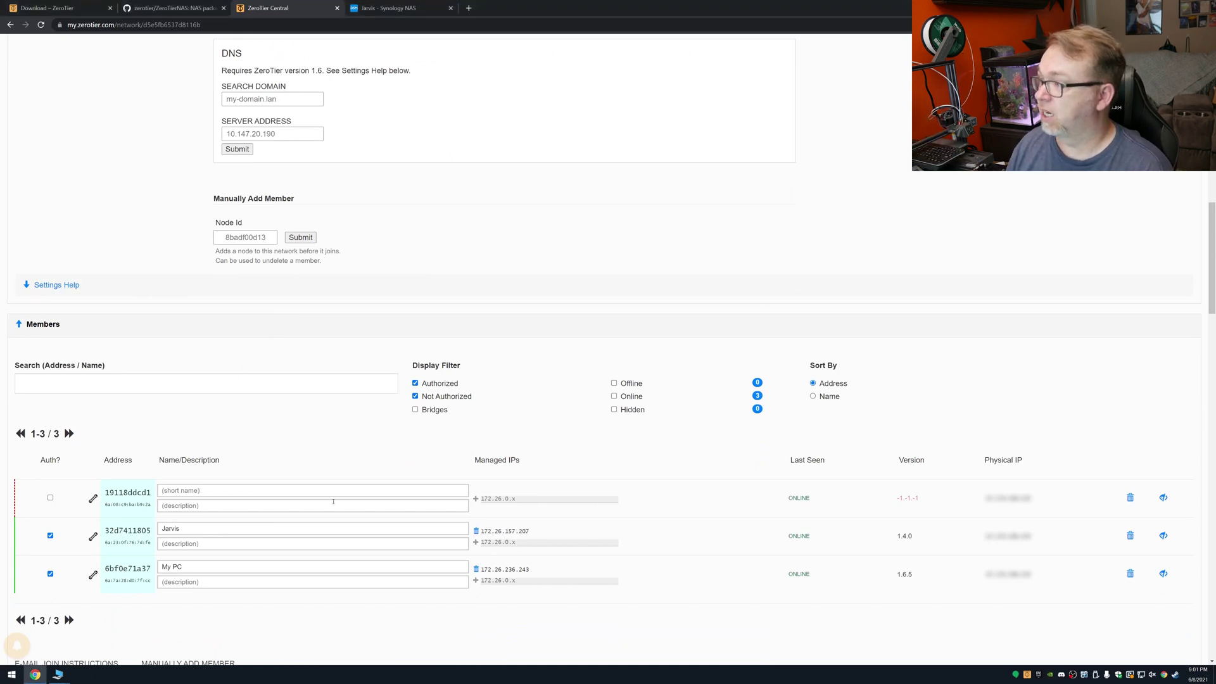
type("Manjaro")
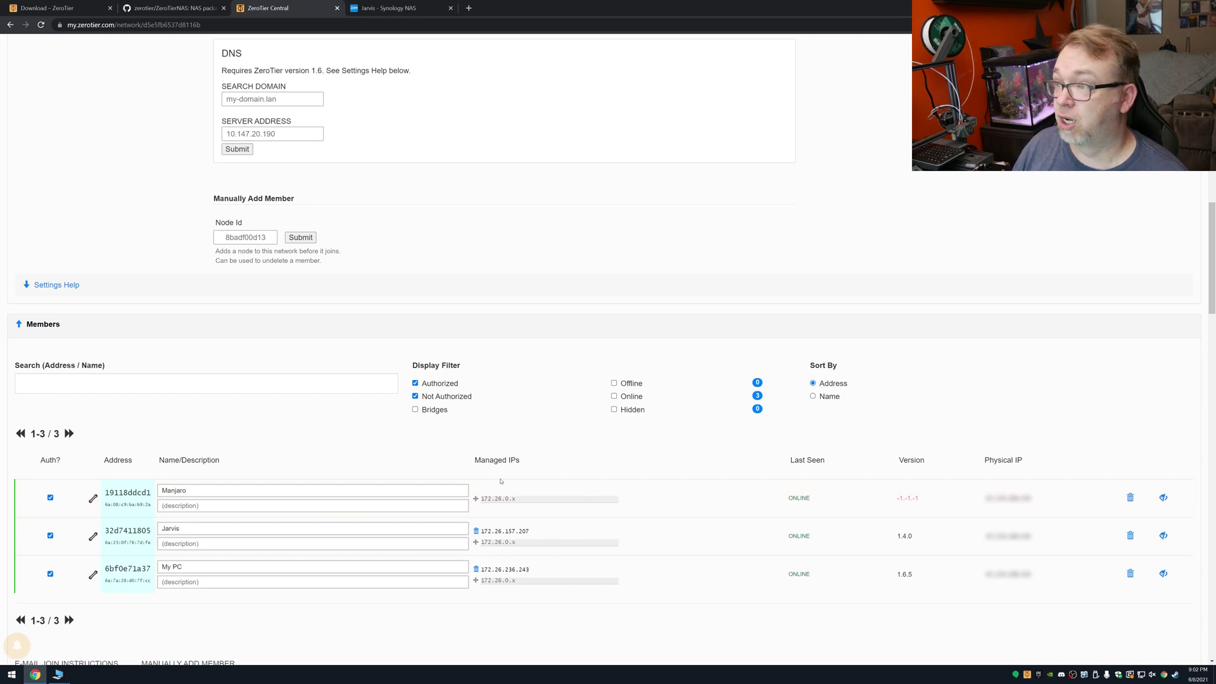
key("F5")
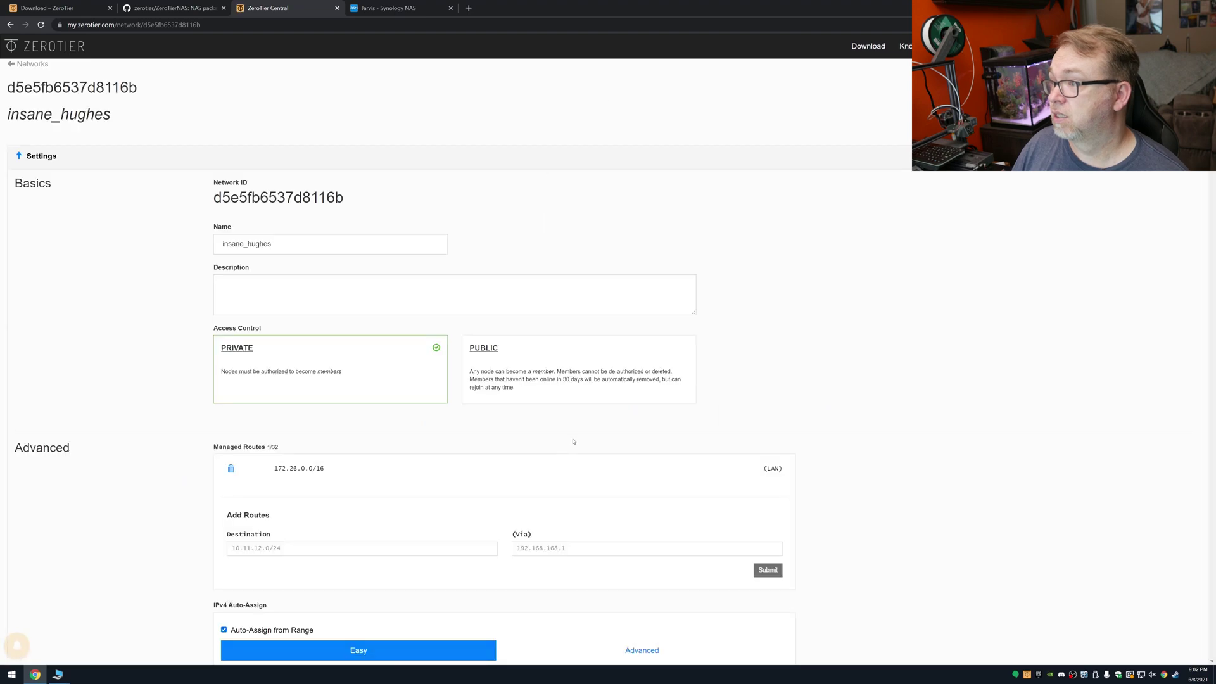
scroll(573, 442, "down", 15)
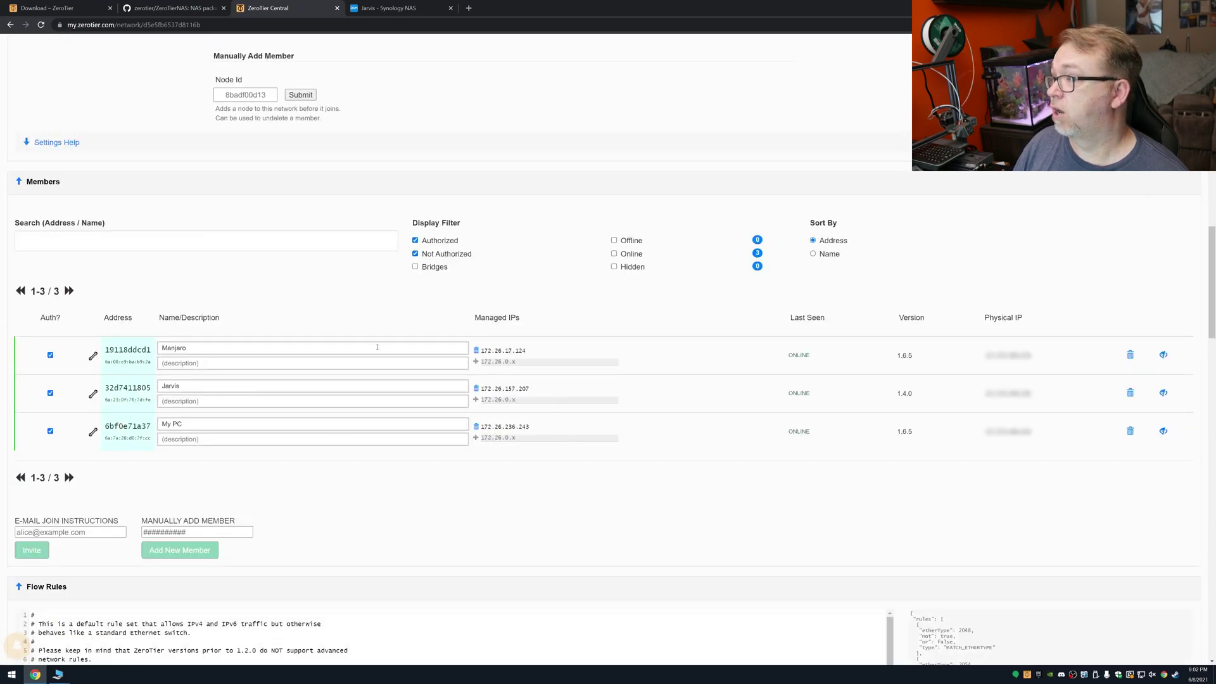
left_click_drag(482, 350, 526, 350)
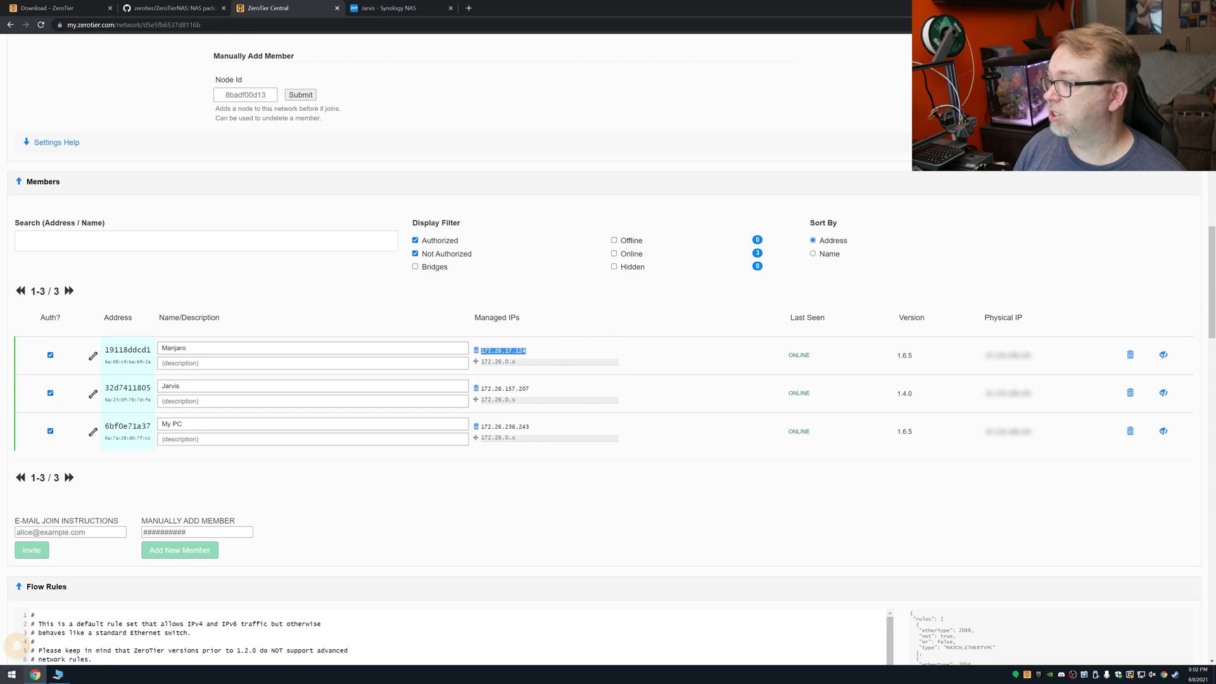
Step: Launch Windows Terminal (wt) from the Start menu
left_click(12, 675)
type("wt")
key("Return")
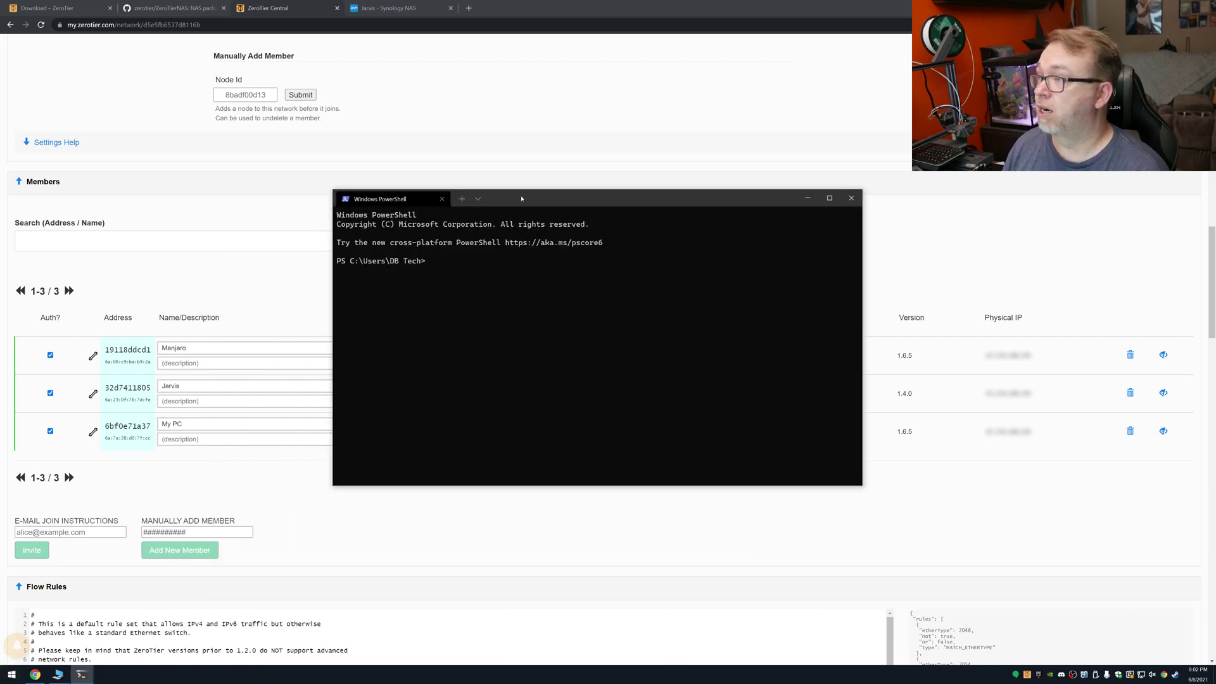
Step: SSH into the laptop at 172.26.17.124, accept its host key and enter the account password
type("ssh")
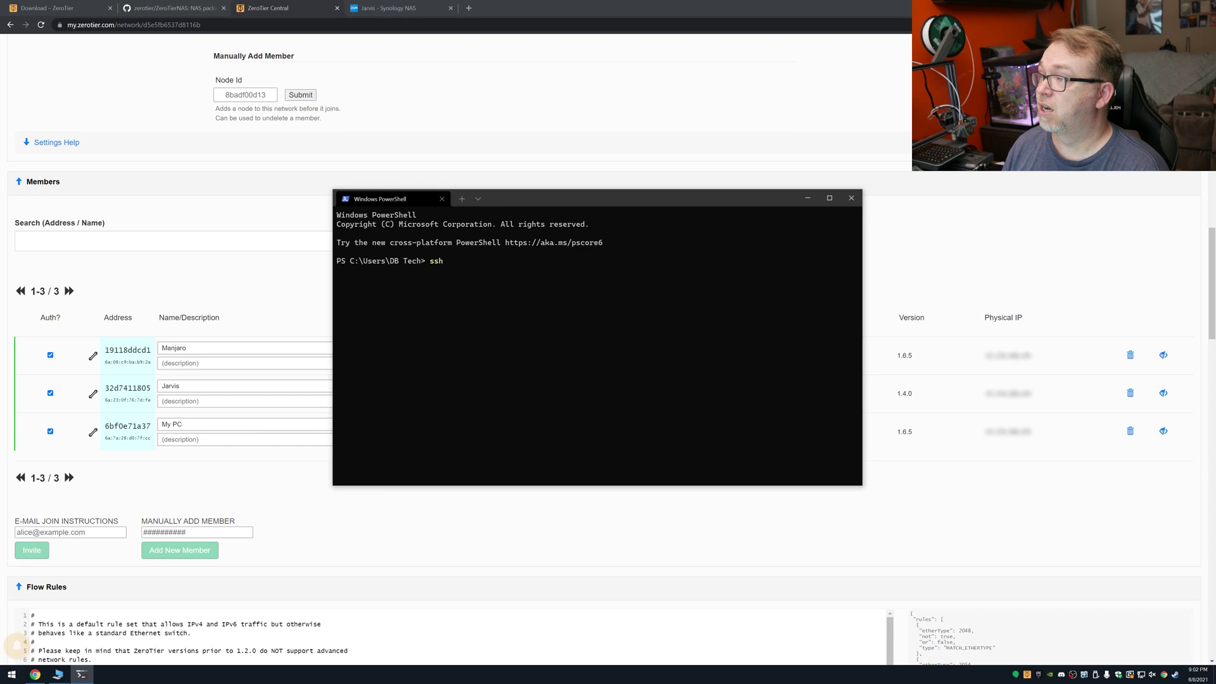
type(" dbtehc")
key("BackSpace")
key("BackSpace")
type("ch ")
type("172.26.17.124")
type("yes")
key("Return")
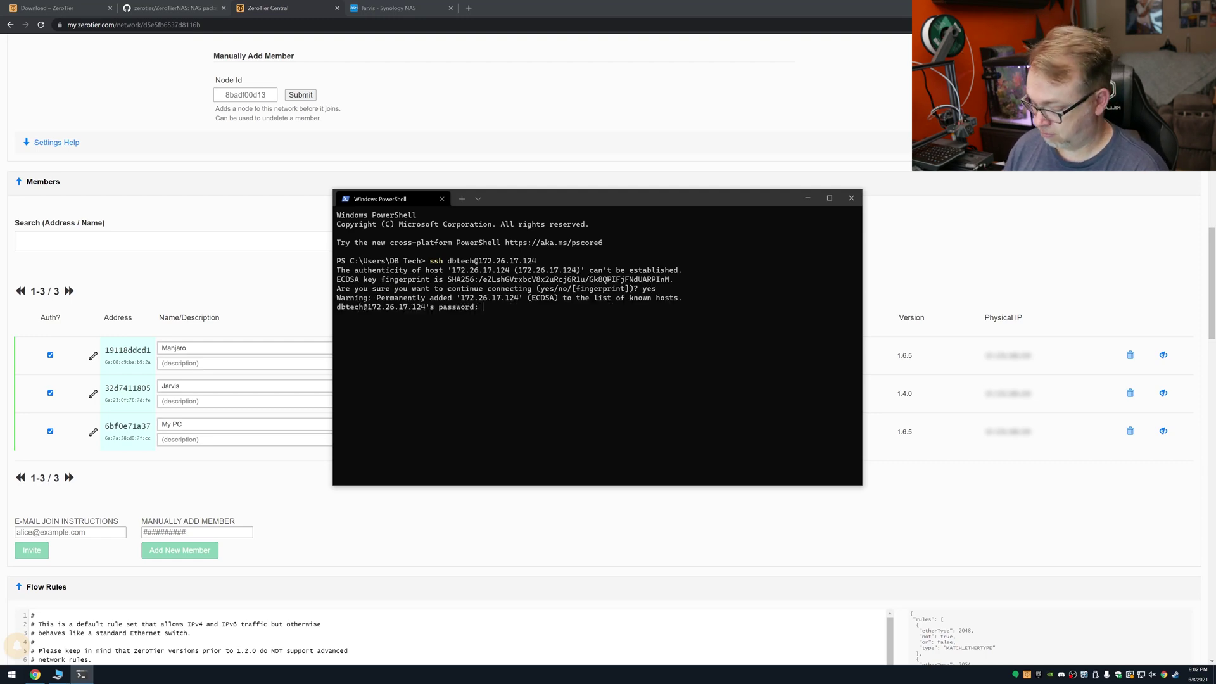
key("Return")
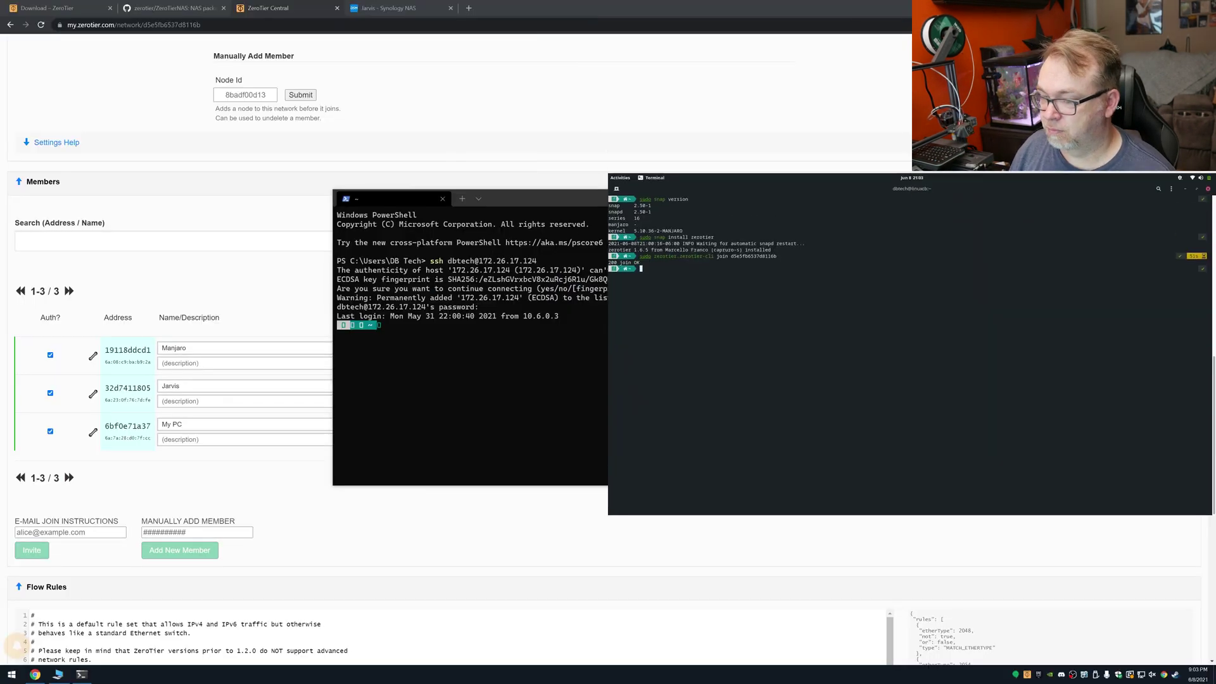
Step: Move PowerShell to the left and run 'sudo shutdown now' in the SSH session, entering the sudo password
left_click_drag(530, 201, 250, 172)
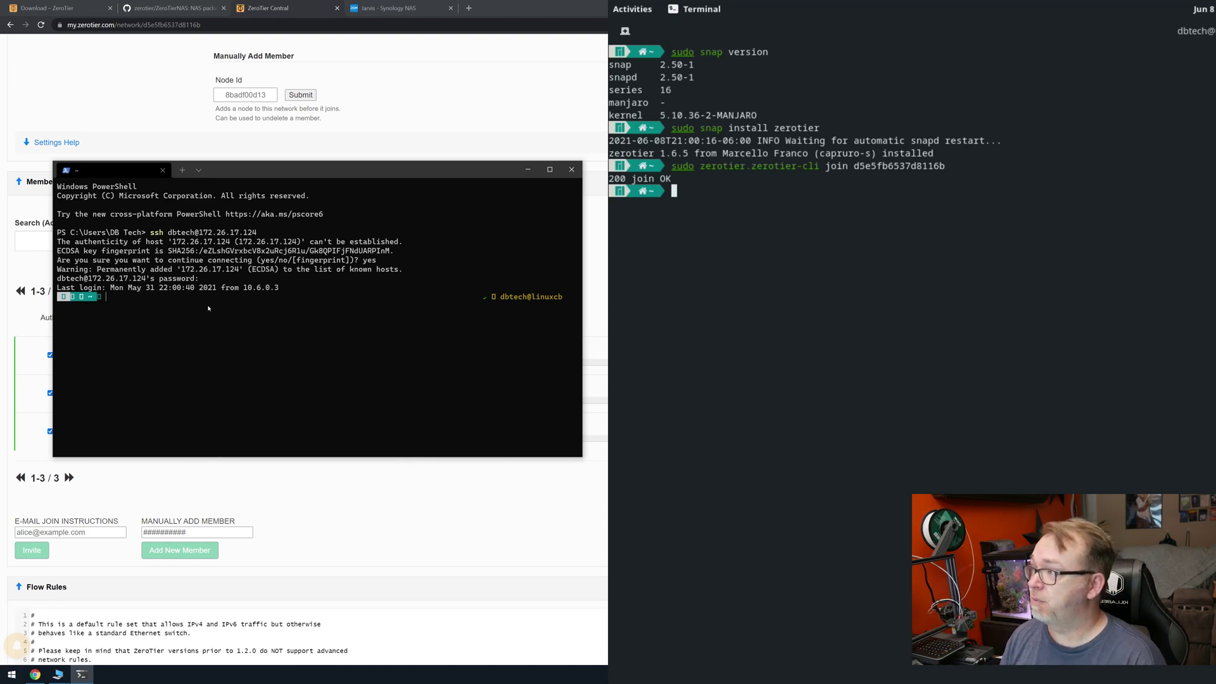
type("sudo shutd")
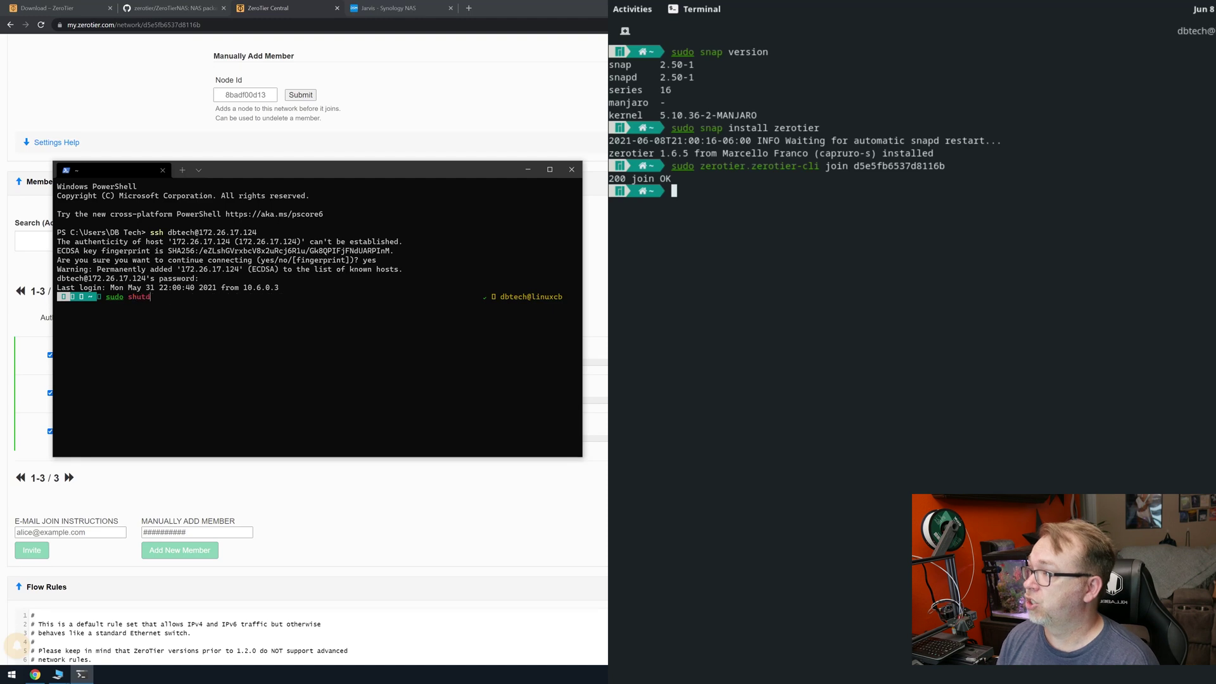
type("own now")
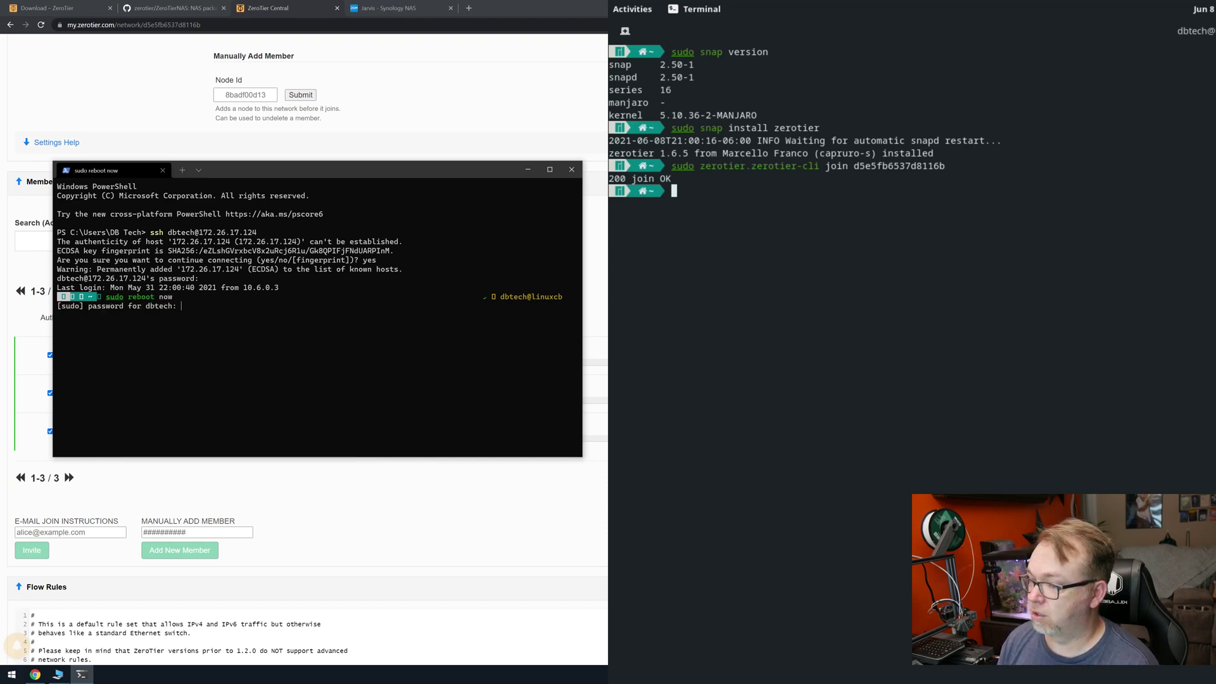
key("Return")
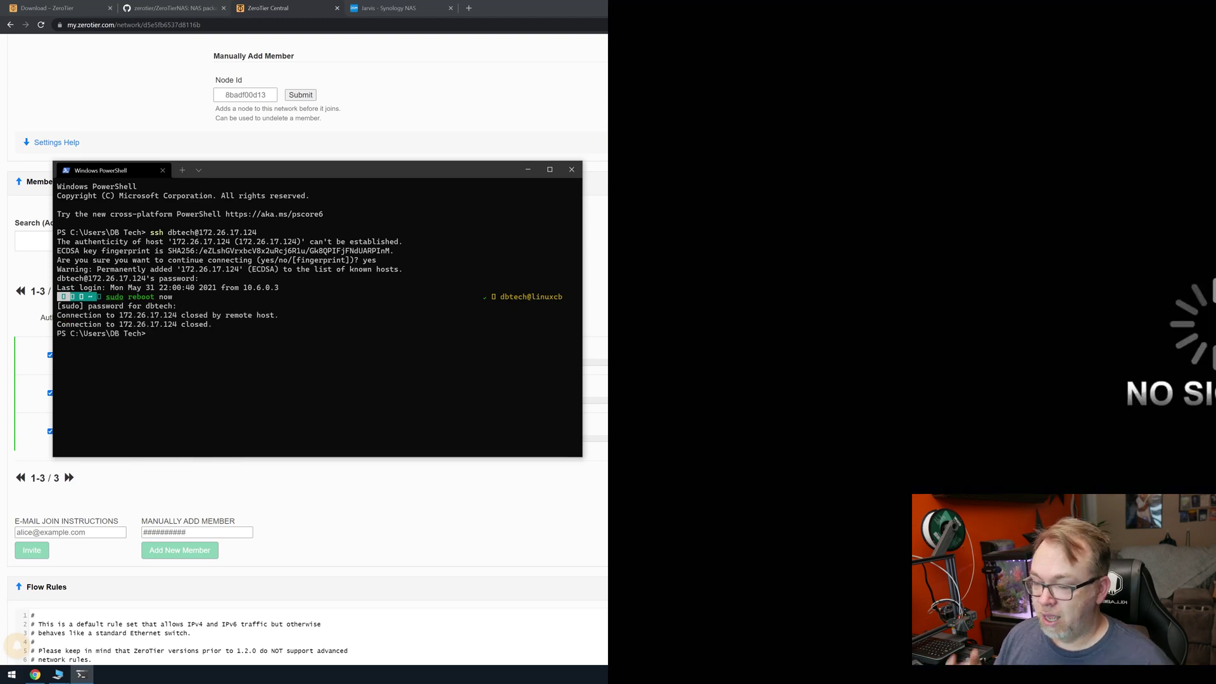